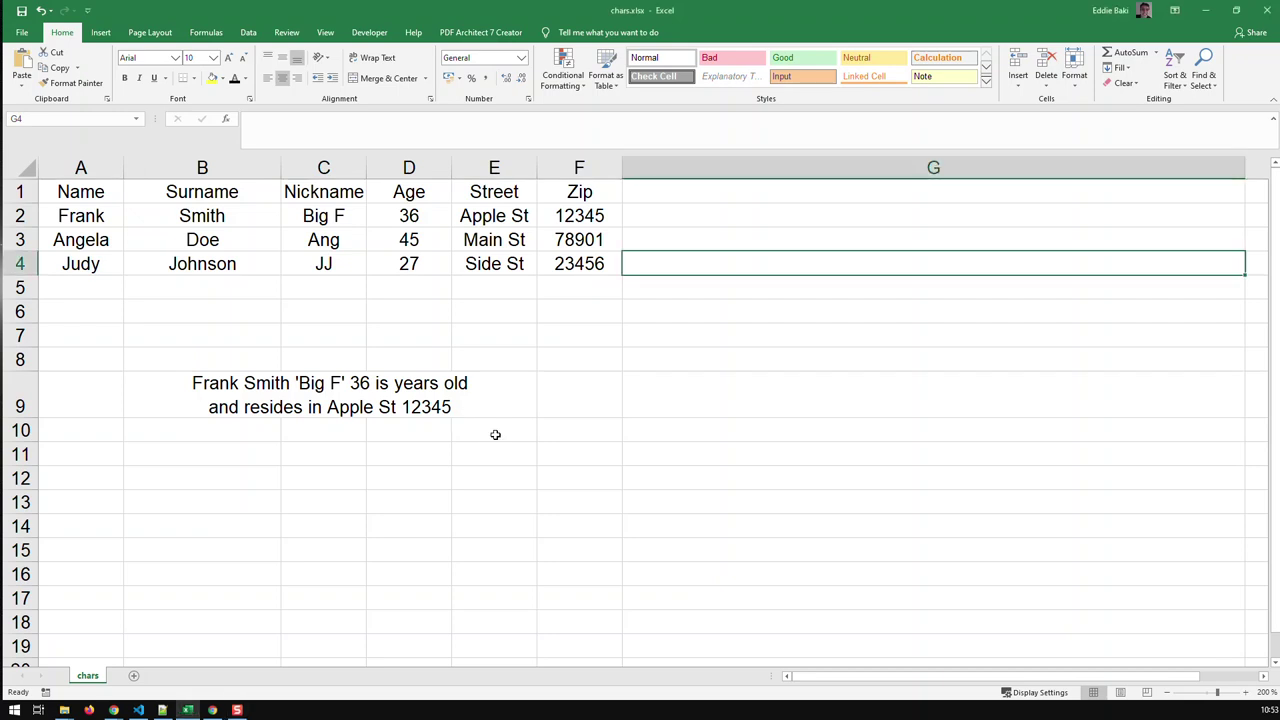
# Step: Enter the header 'Output' in cell G1, correcting the typo
pyautogui.click(495, 434)
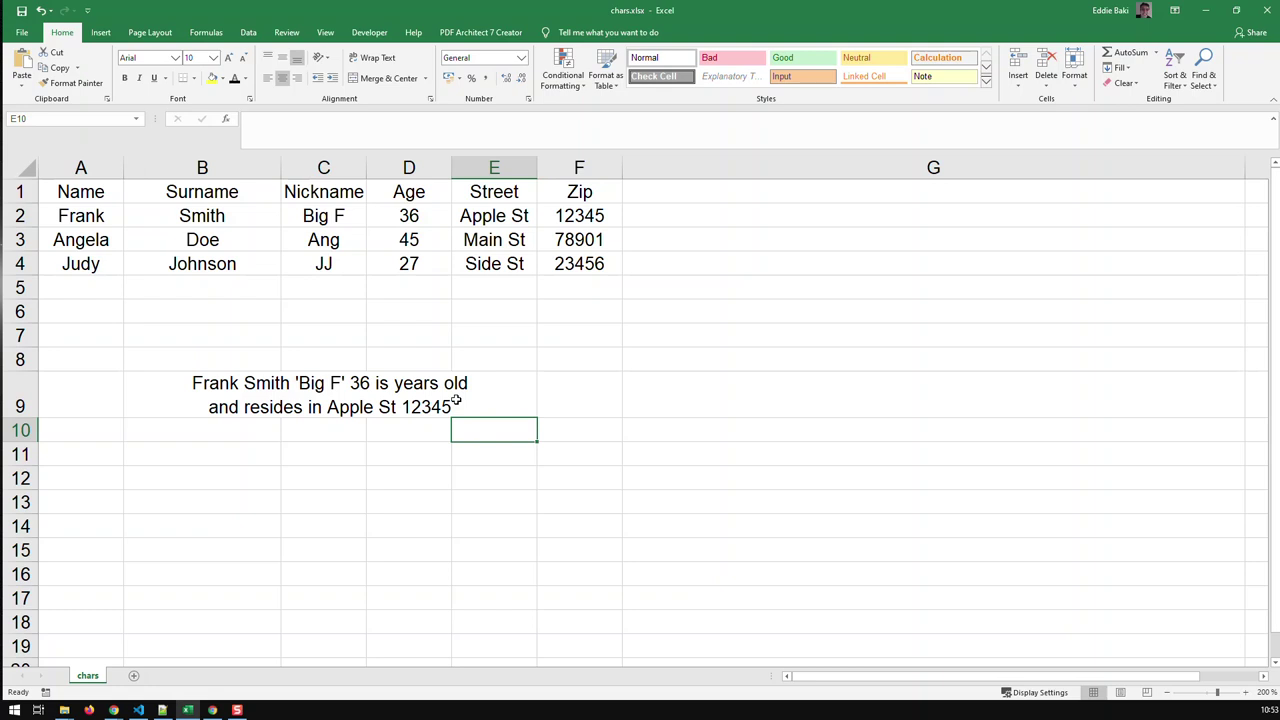
pyautogui.click(778, 197)
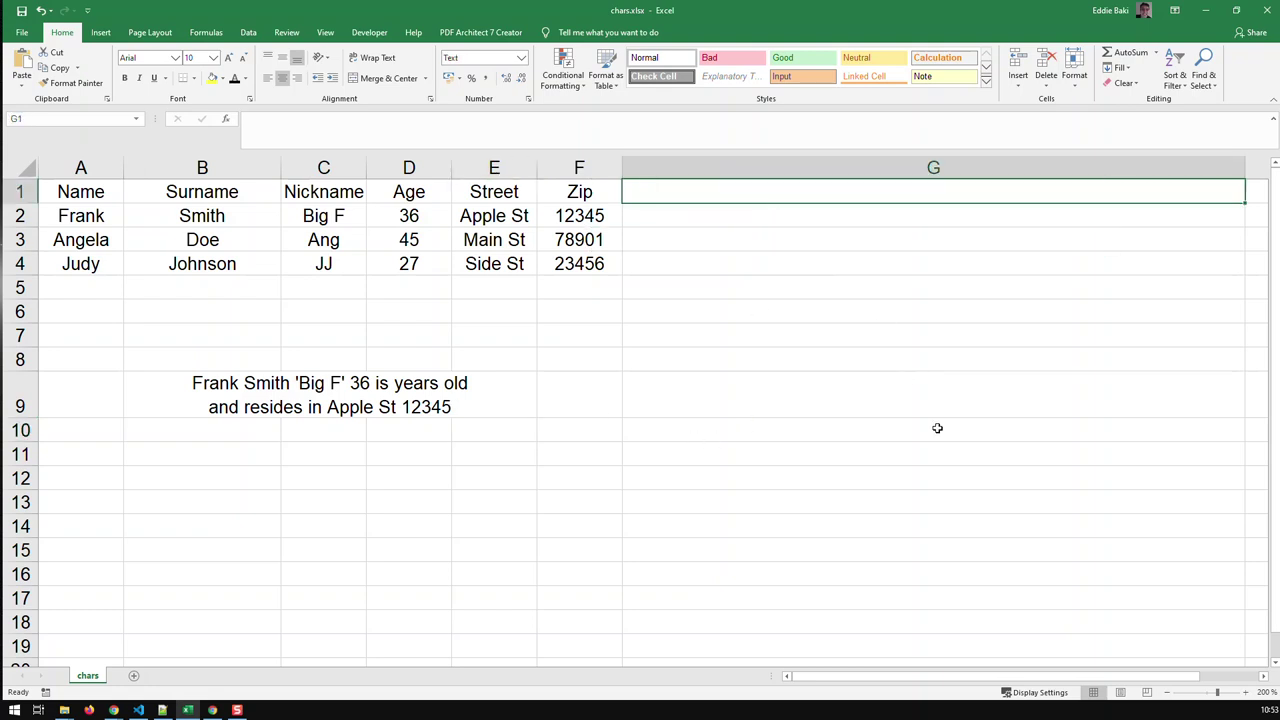
pyautogui.write('Outpurt')
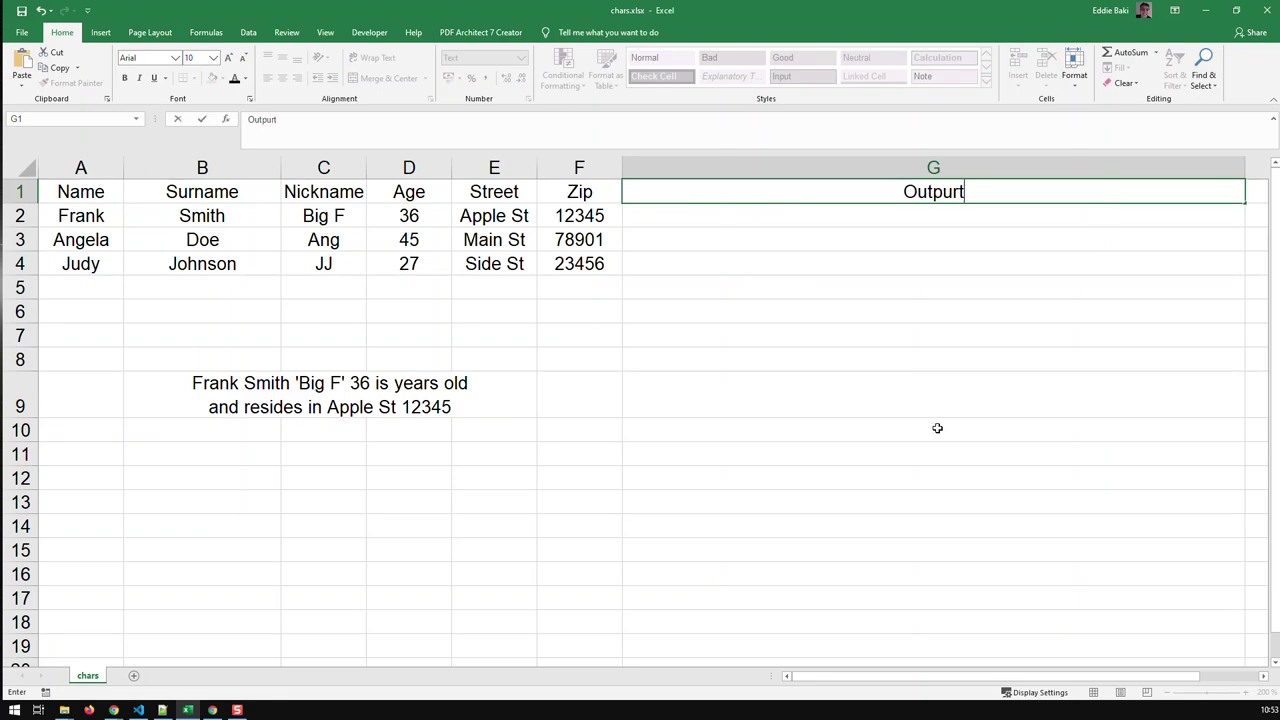
pyautogui.press('BackSpace')
pyautogui.press('BackSpace')
pyautogui.write('t')
pyautogui.press('Return')
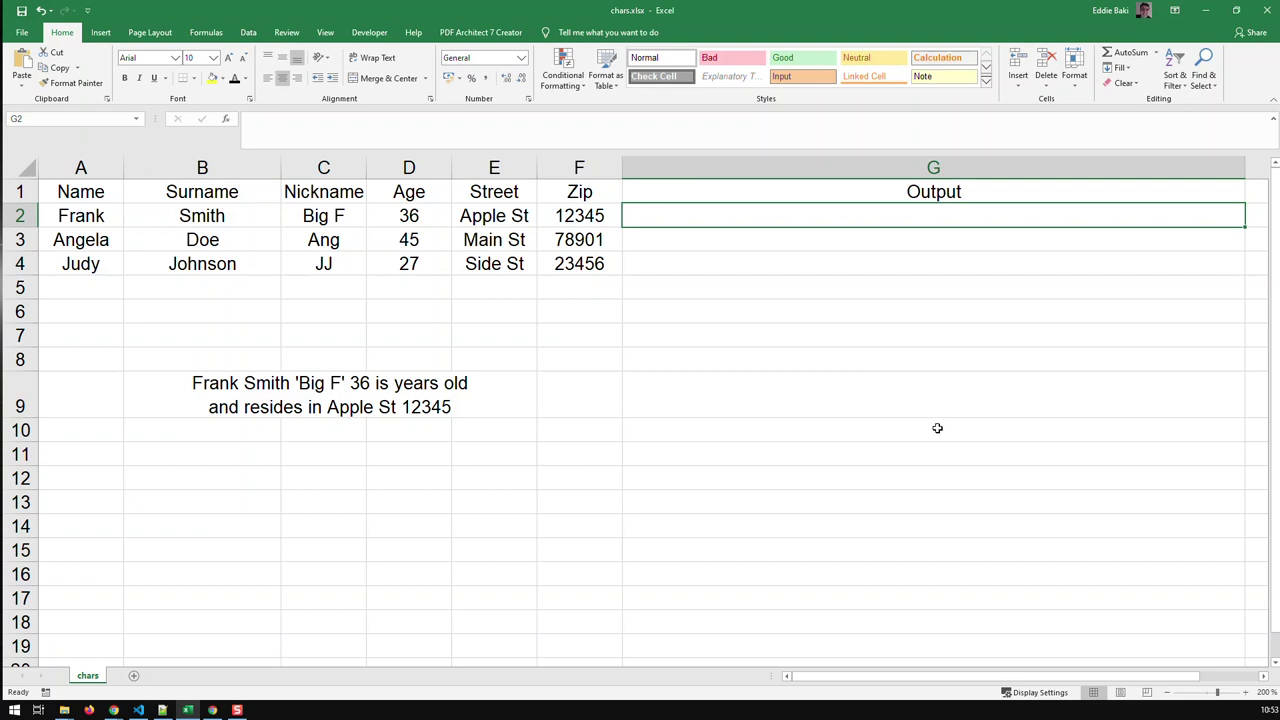
# Step: Enter =A2&" "&B2 in G2 so it displays Frank Smith
pyautogui.write('=')
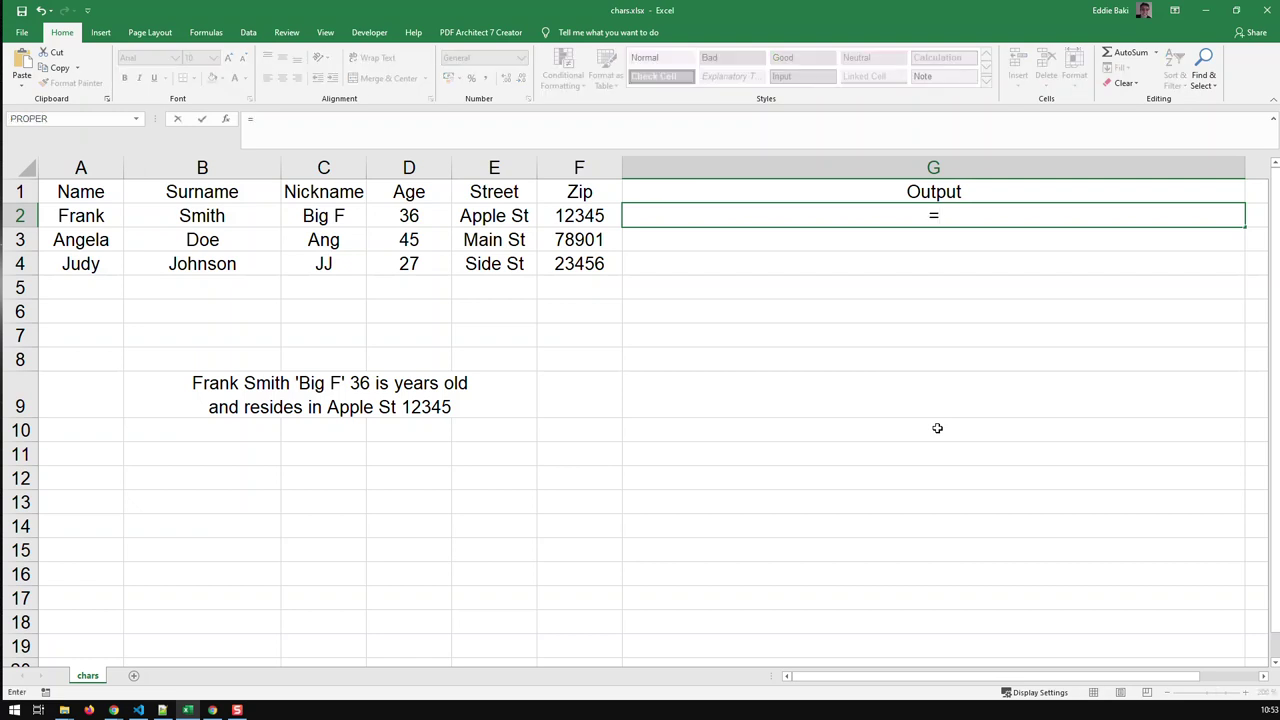
pyautogui.click(113, 219)
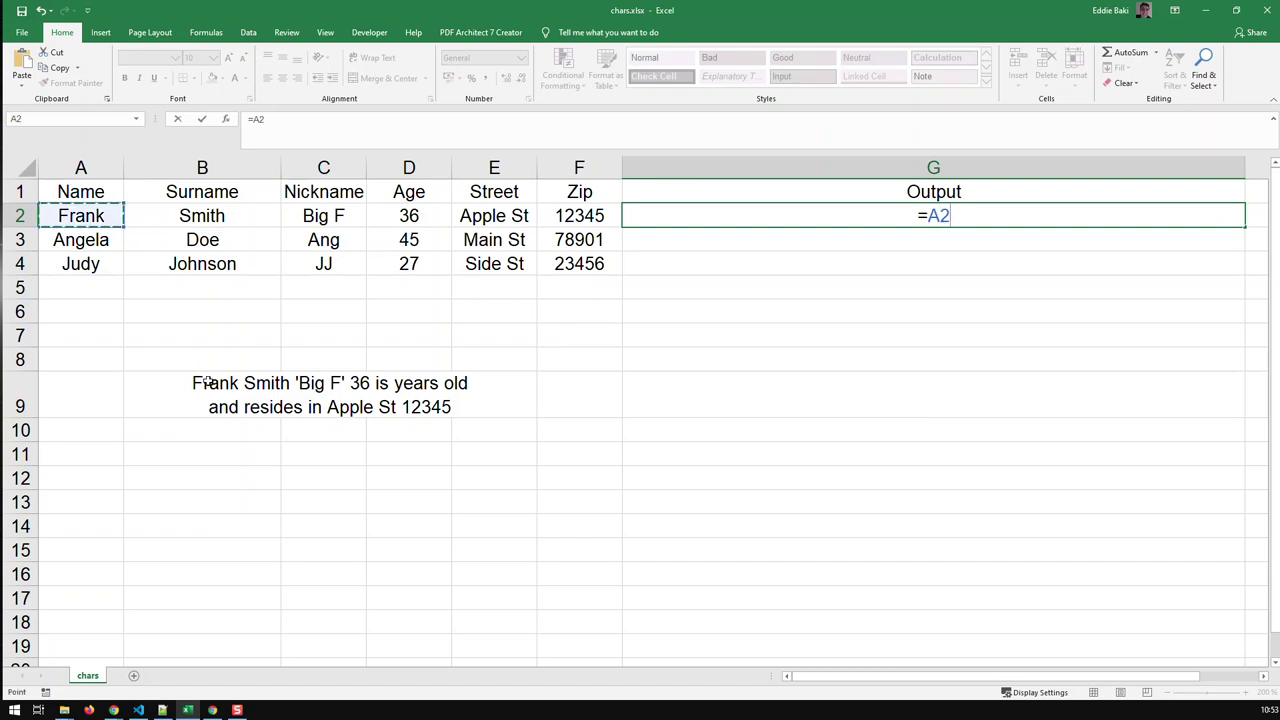
pyautogui.click(330, 127)
pyautogui.write('&"')
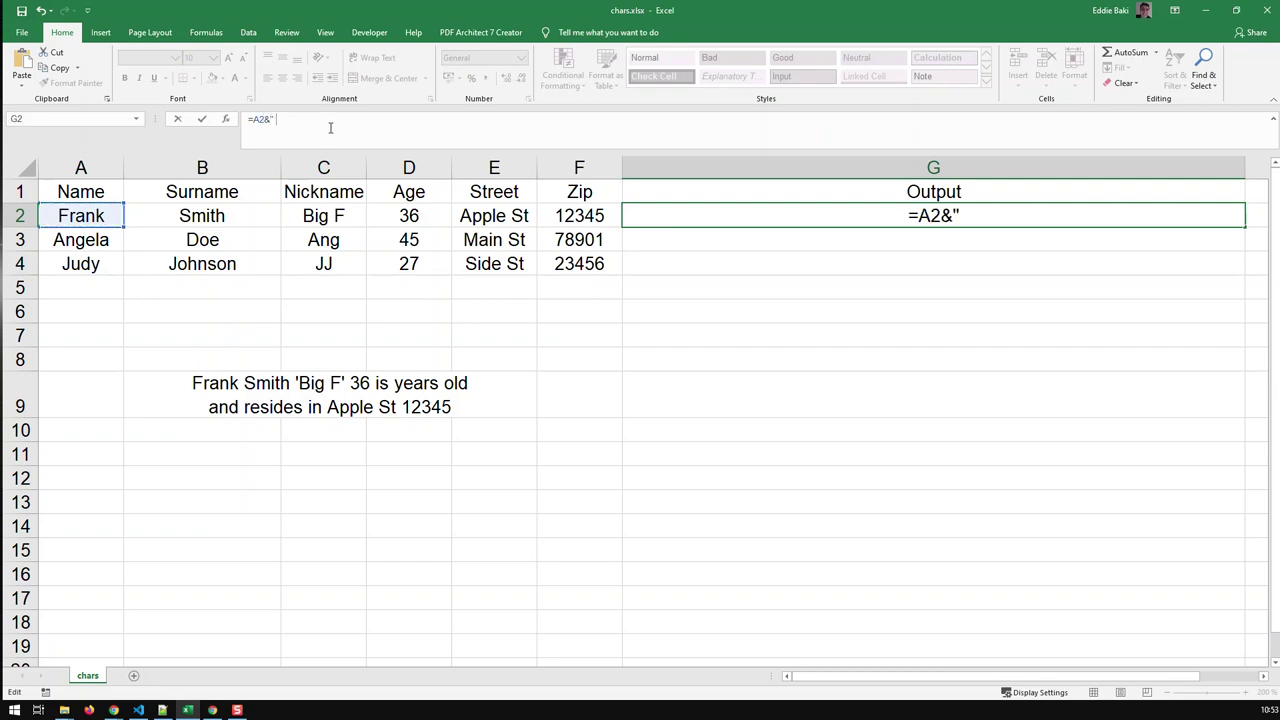
pyautogui.write(' "&')
pyautogui.click(235, 218)
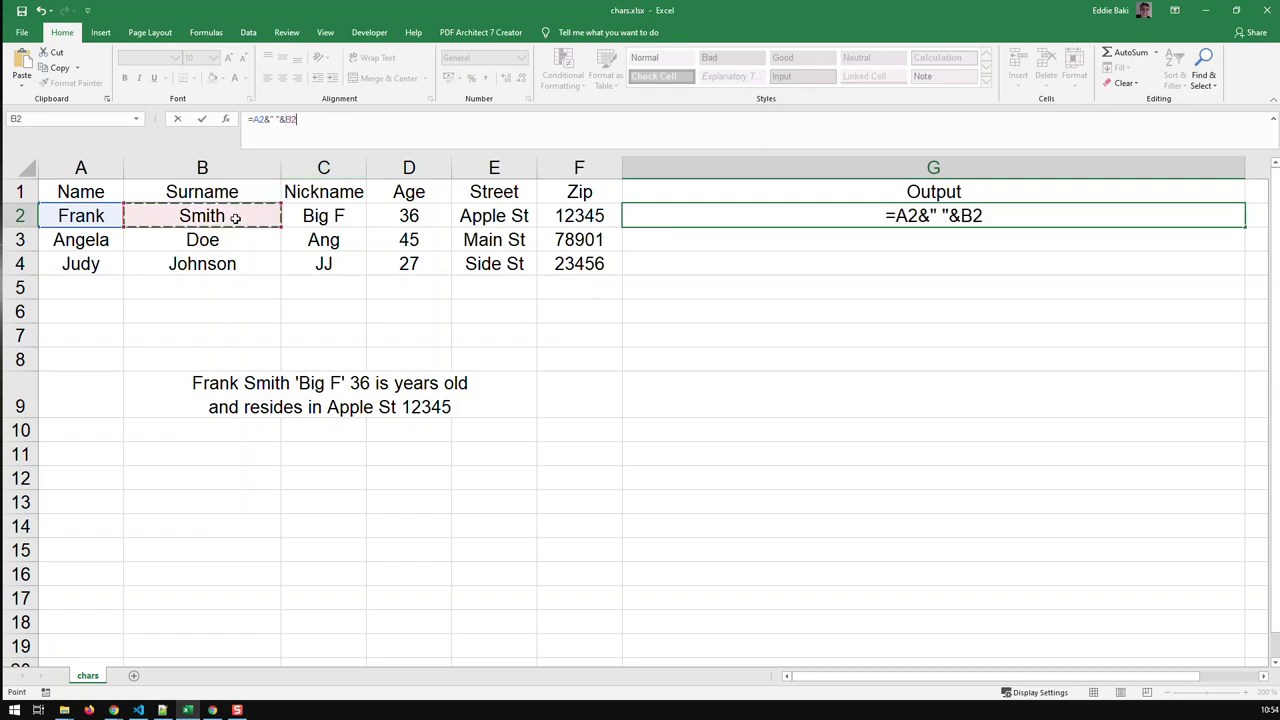
pyautogui.press('Return')
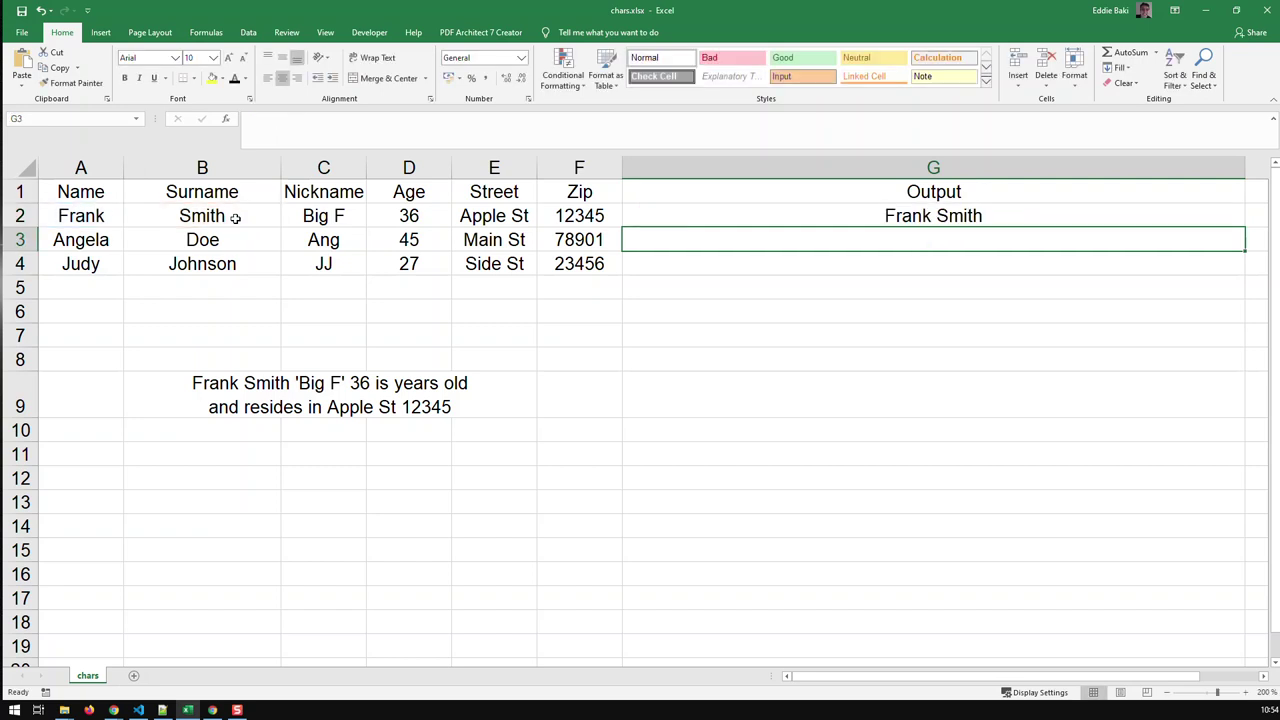
# Step: Append a trailing space to G2's formula, accepting Excel's correction to =A2&" "&B2&" "
pyautogui.click(882, 220)
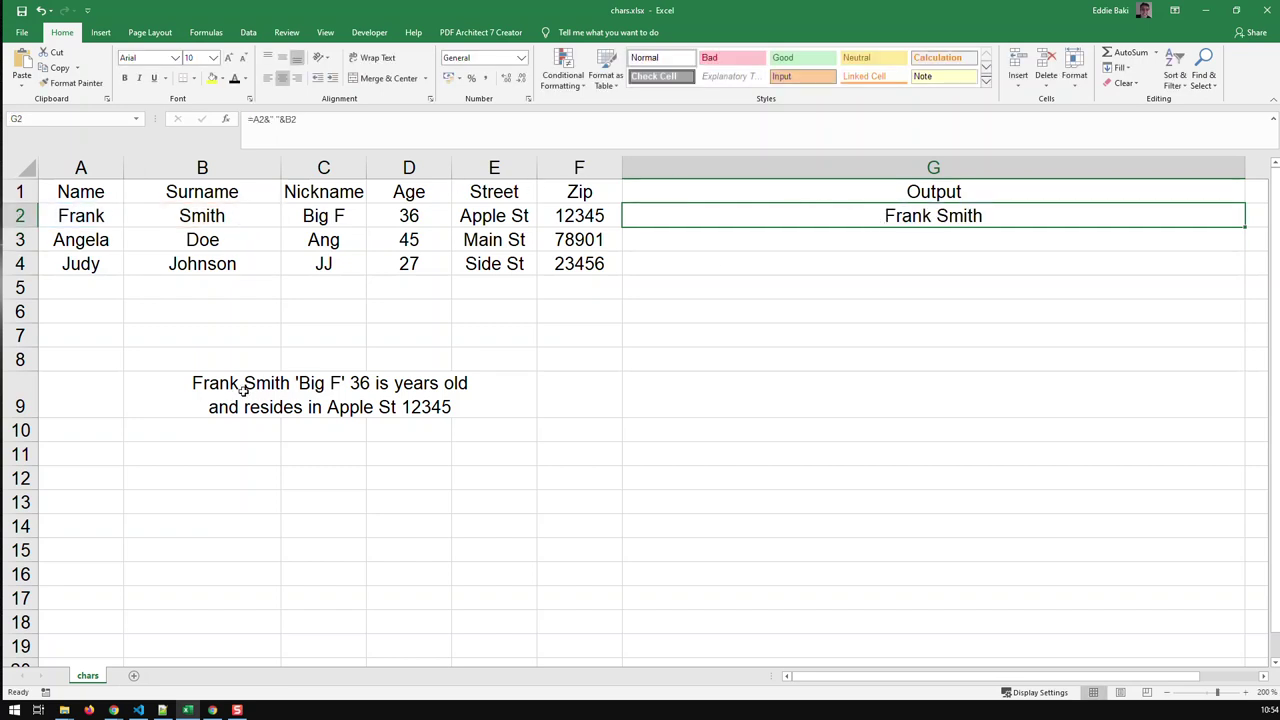
pyautogui.click(459, 126)
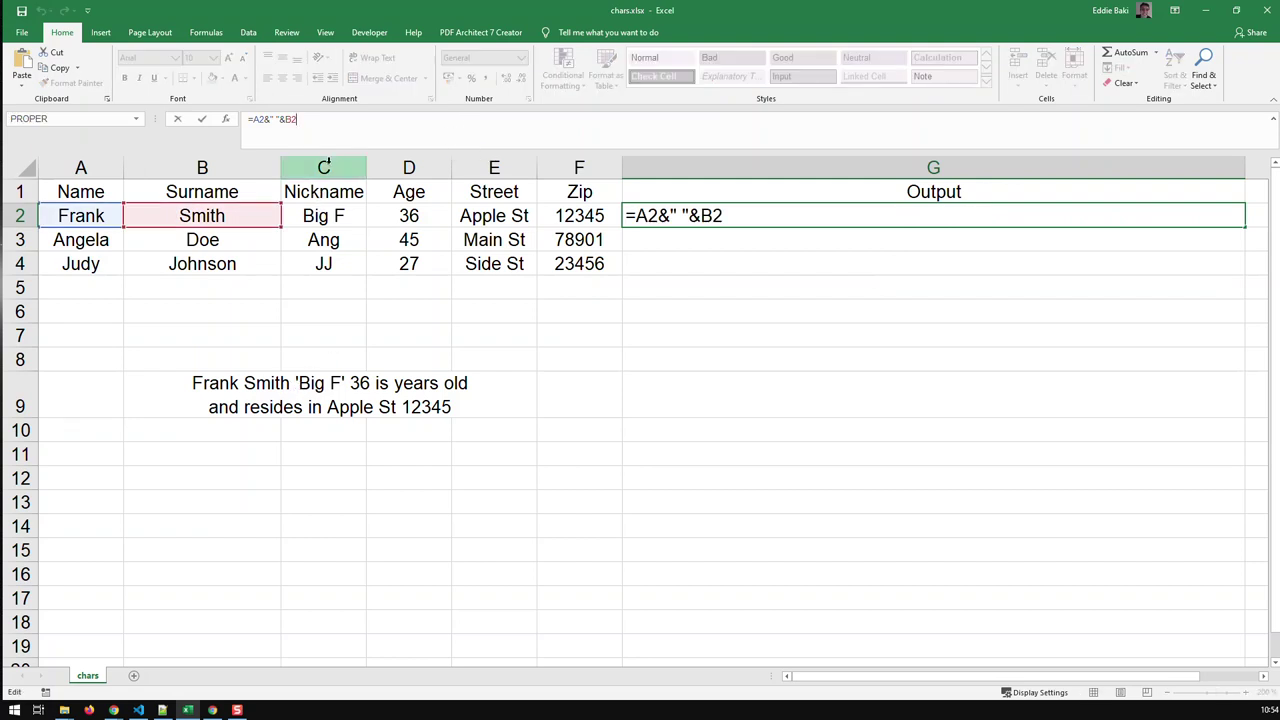
pyautogui.write('&"')
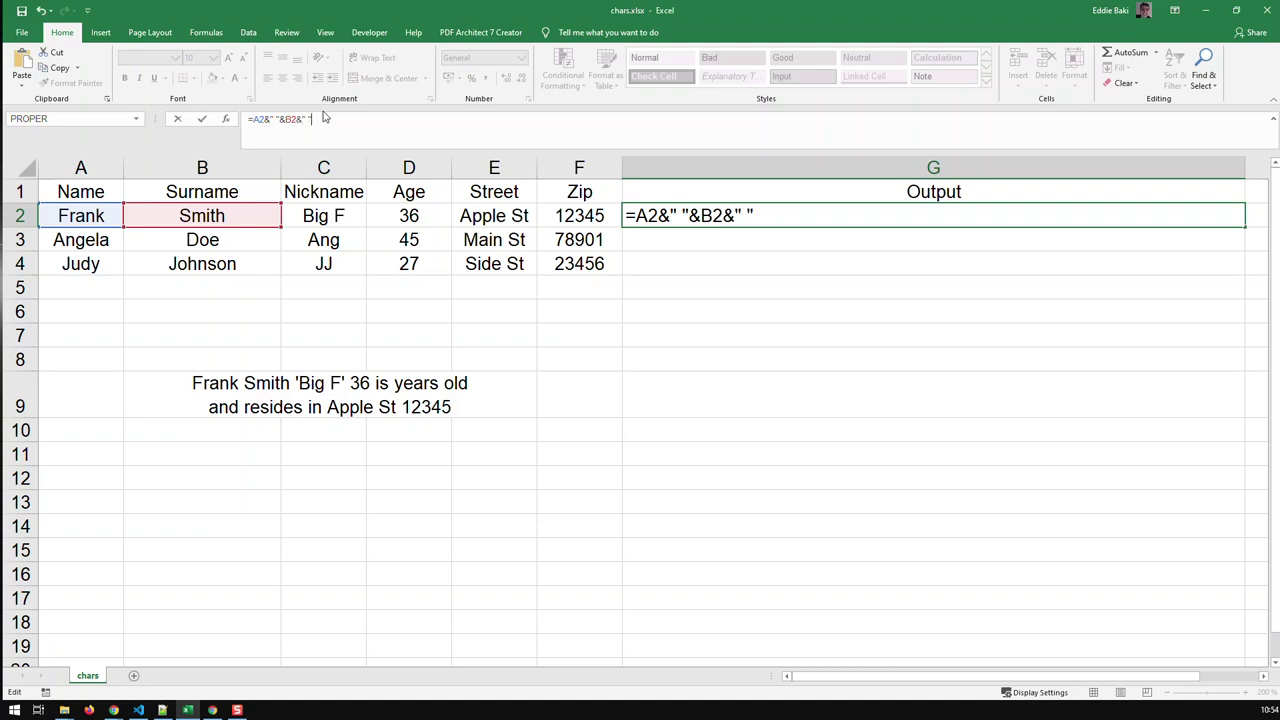
pyautogui.write(' "&')
pyautogui.press('Return')
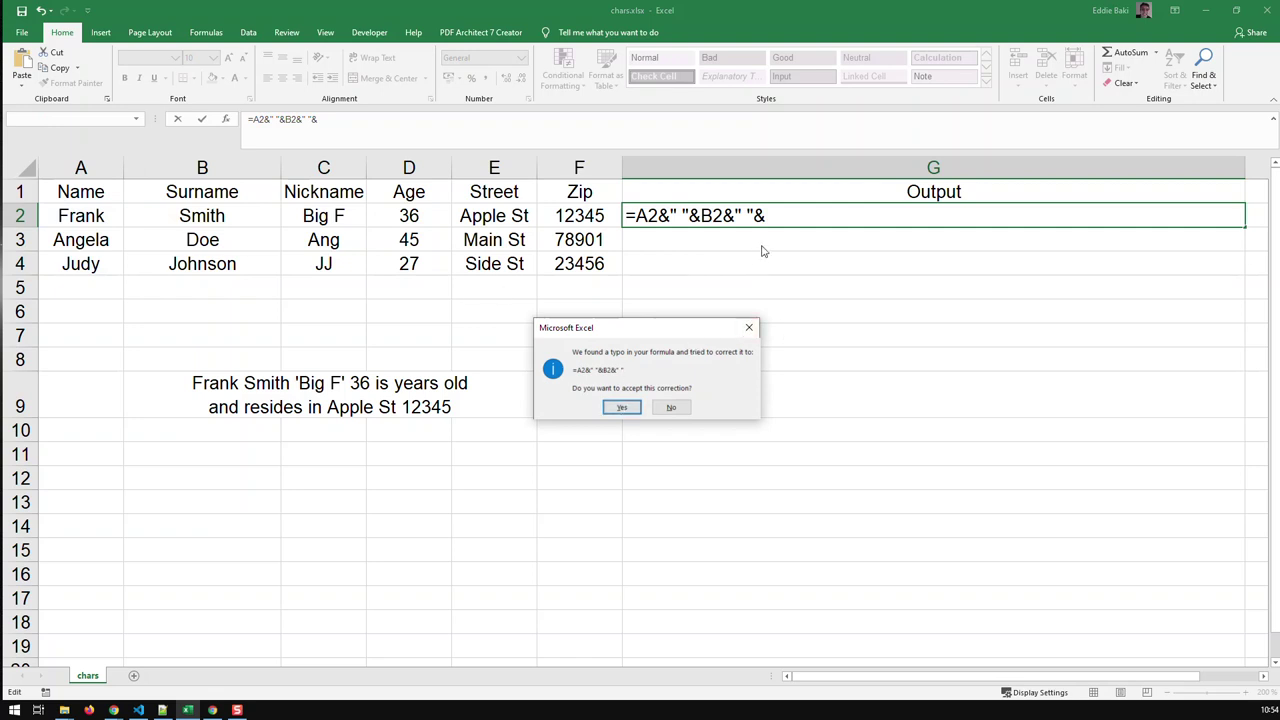
pyautogui.click(622, 405)
pyautogui.click(873, 217)
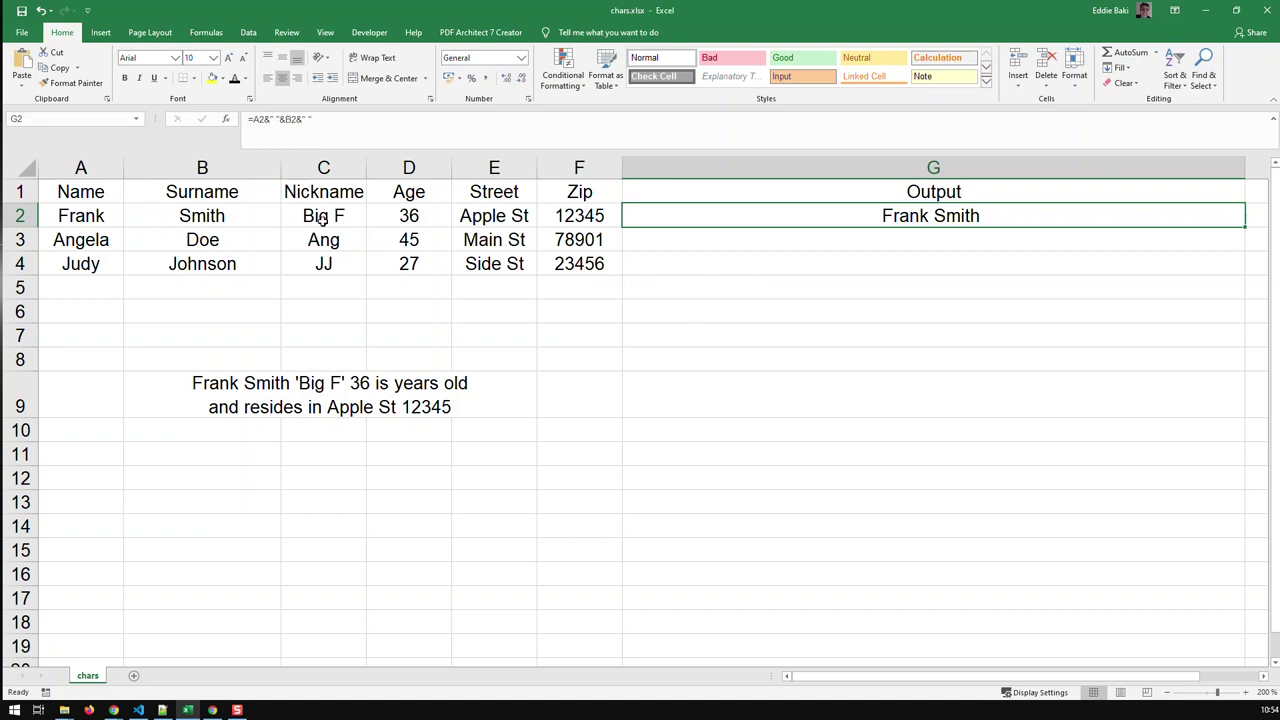
pyautogui.click(559, 124)
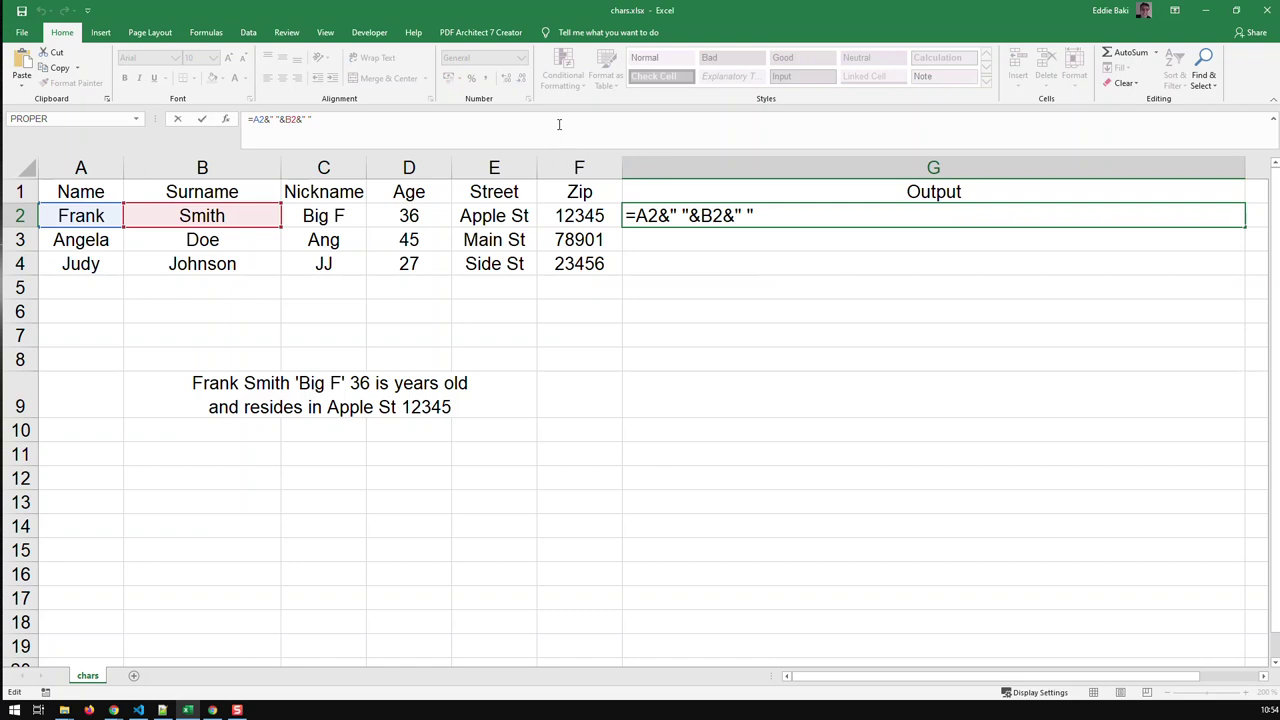
pyautogui.write('"')
pyautogui.press('Return')
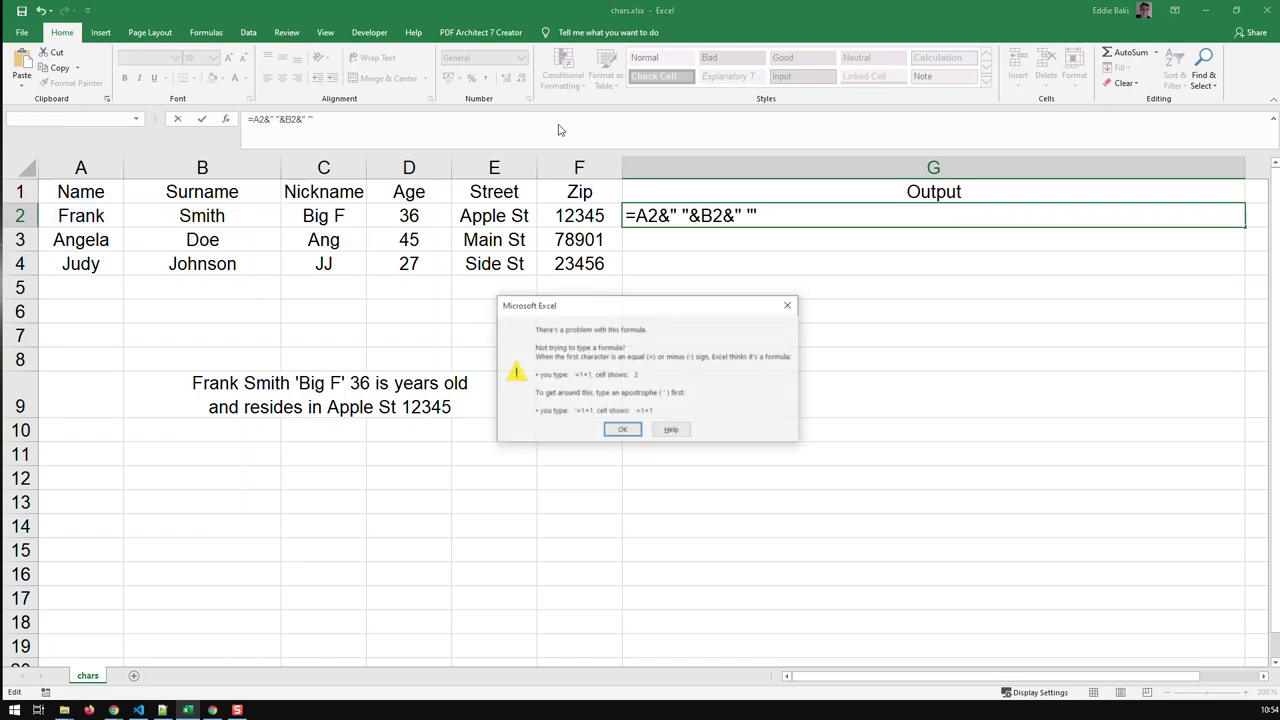
pyautogui.click(622, 430)
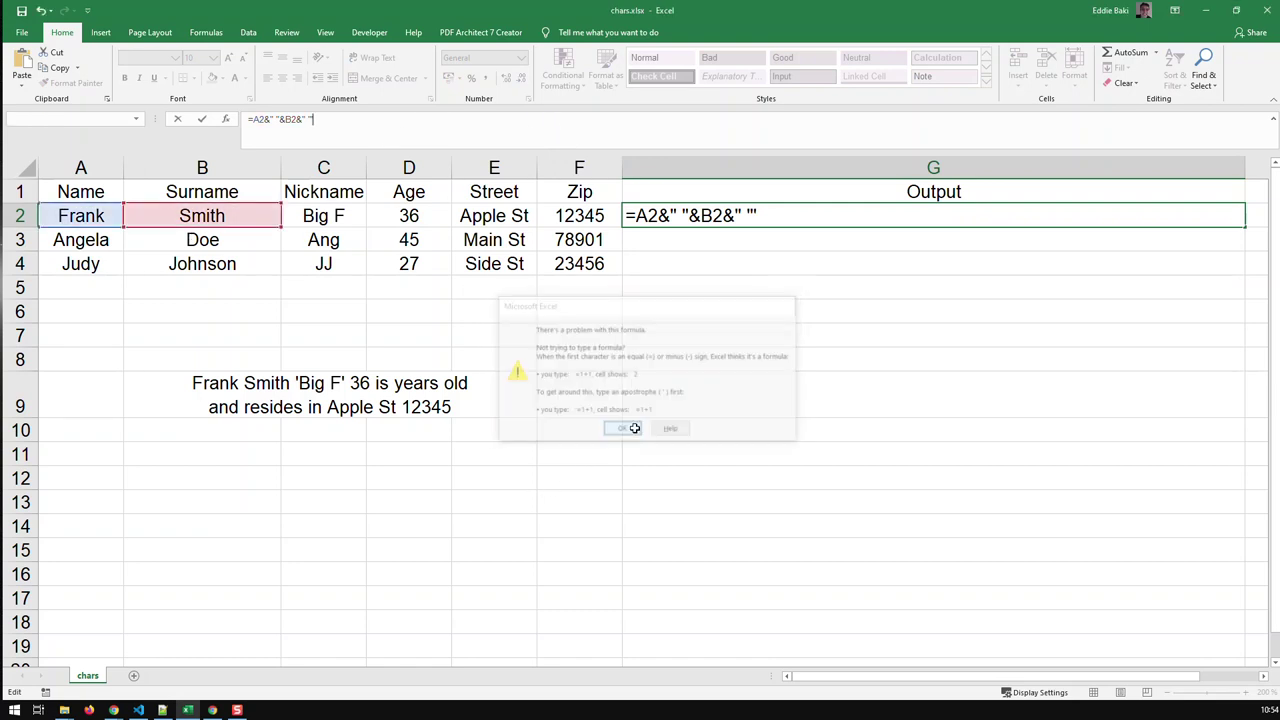
pyautogui.click(769, 215)
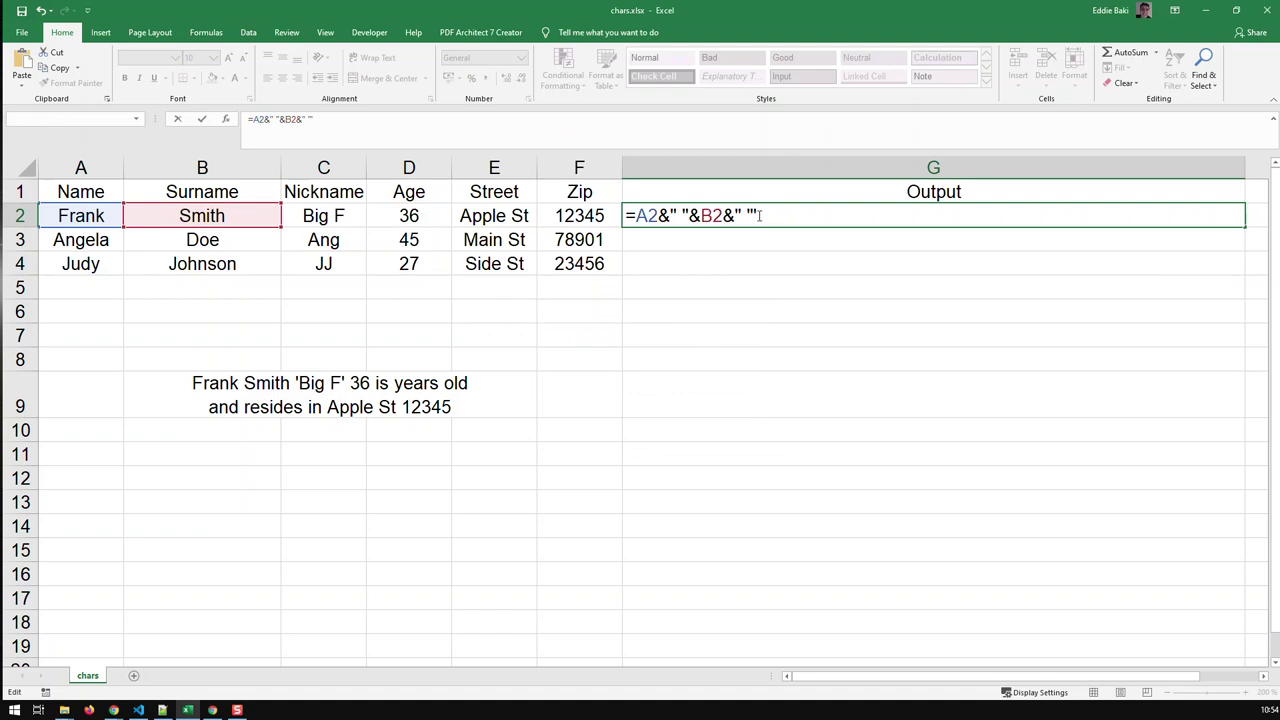
pyautogui.write("'")
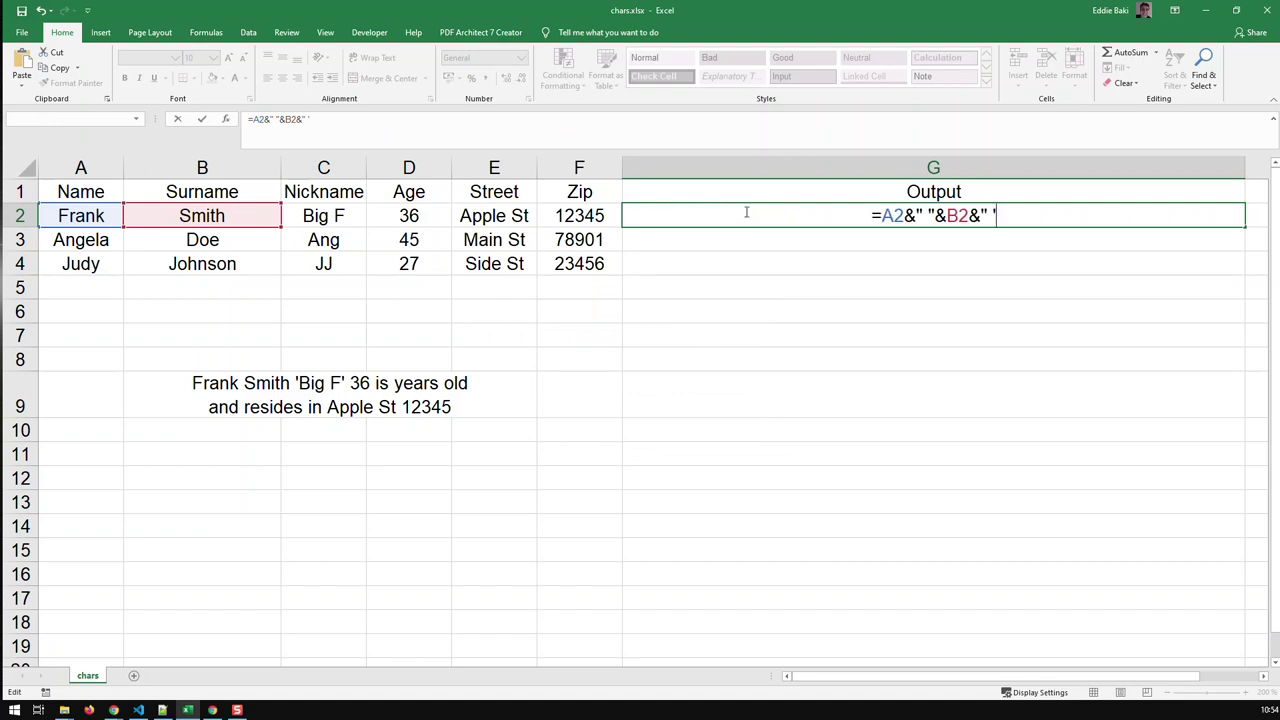
pyautogui.write('"')
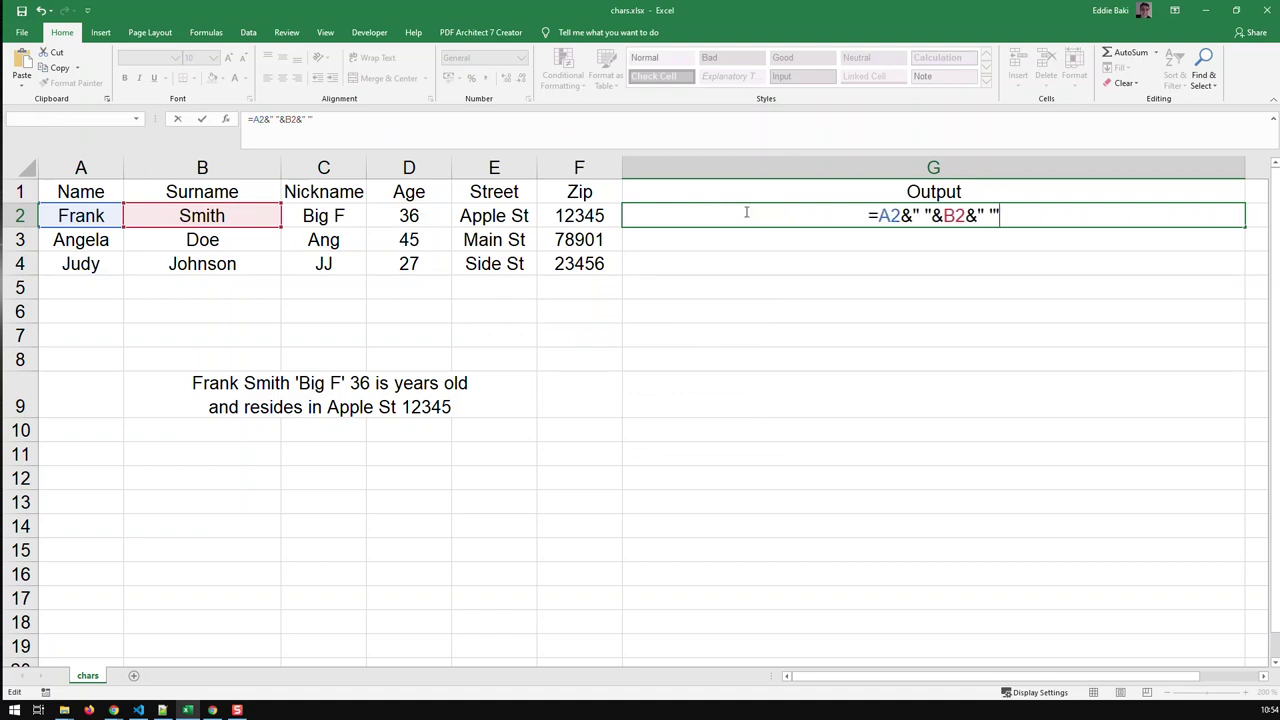
pyautogui.press('Return')
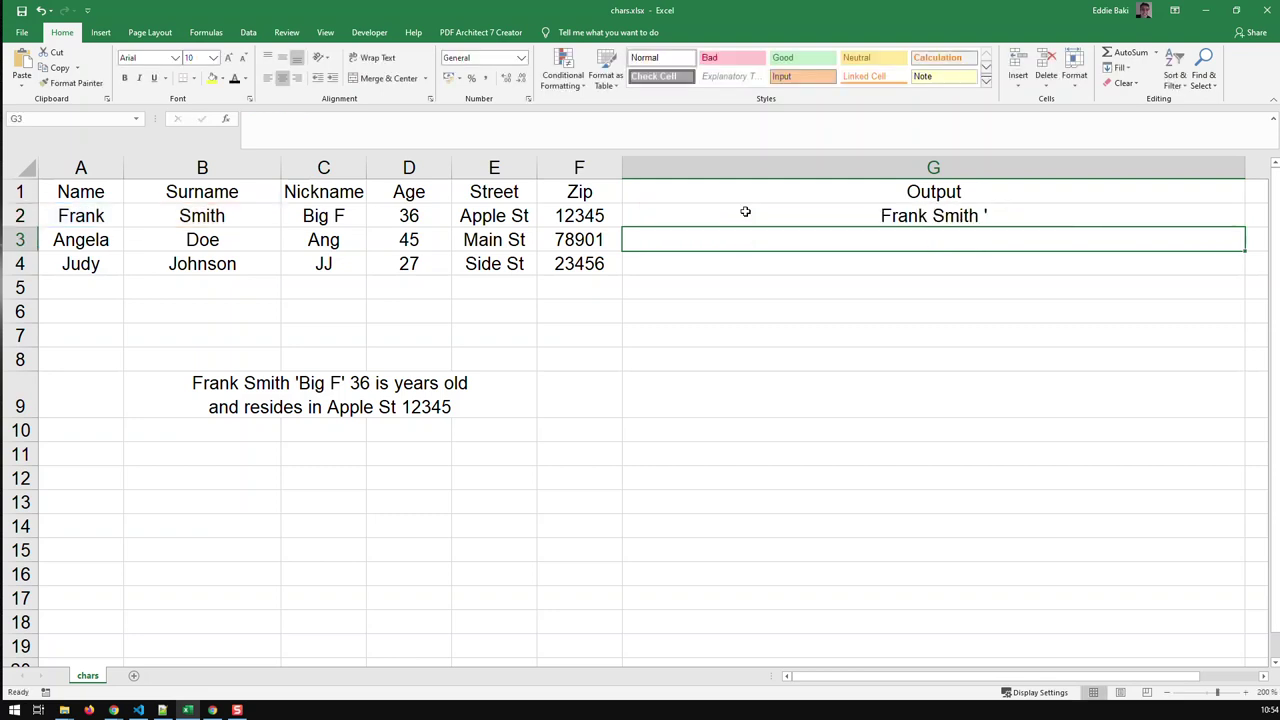
pyautogui.click(852, 214)
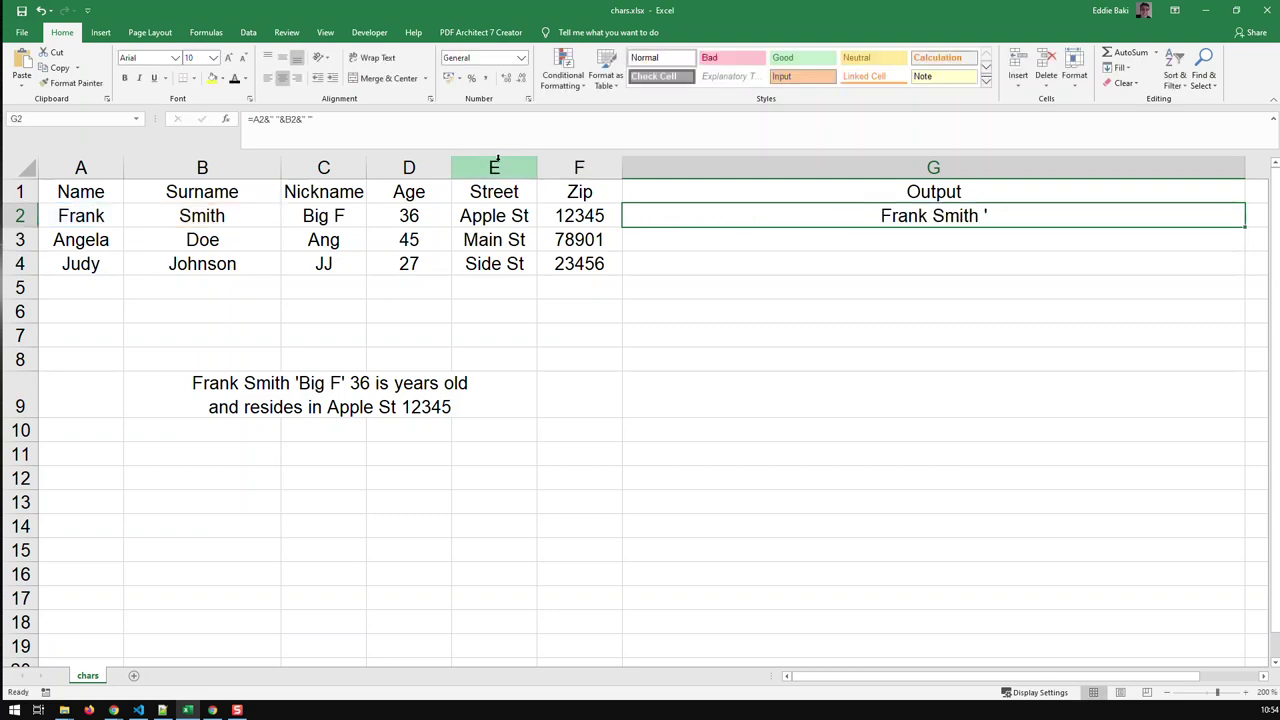
pyautogui.click(322, 142)
pyautogui.press('BackSpace')
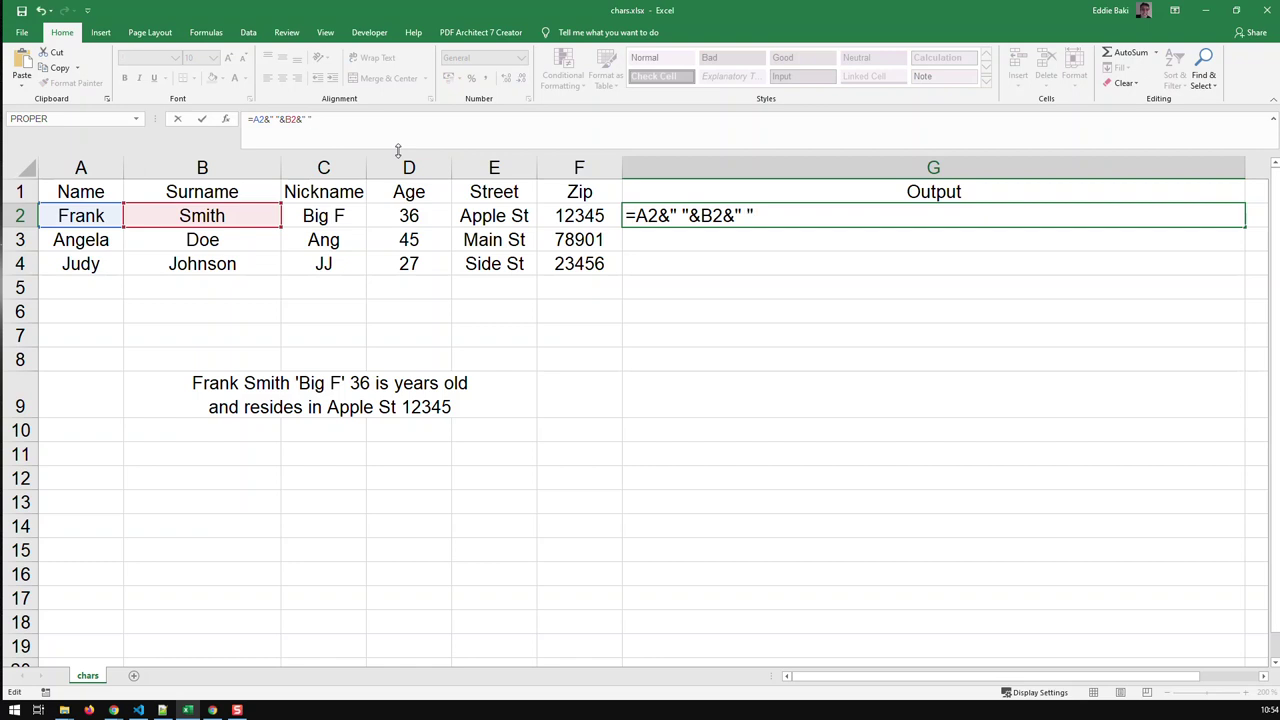
pyautogui.press('Return')
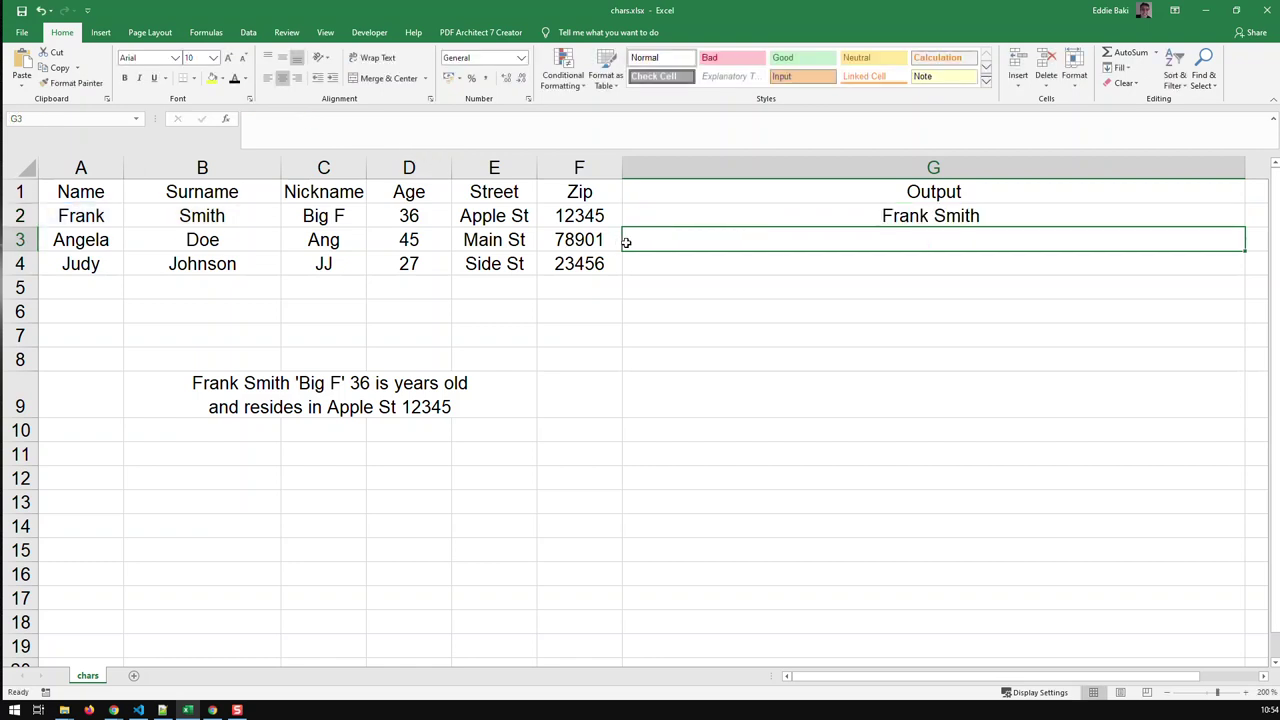
# Step: Enter =char(66) in G6, which displays as literal text
pyautogui.click(694, 310)
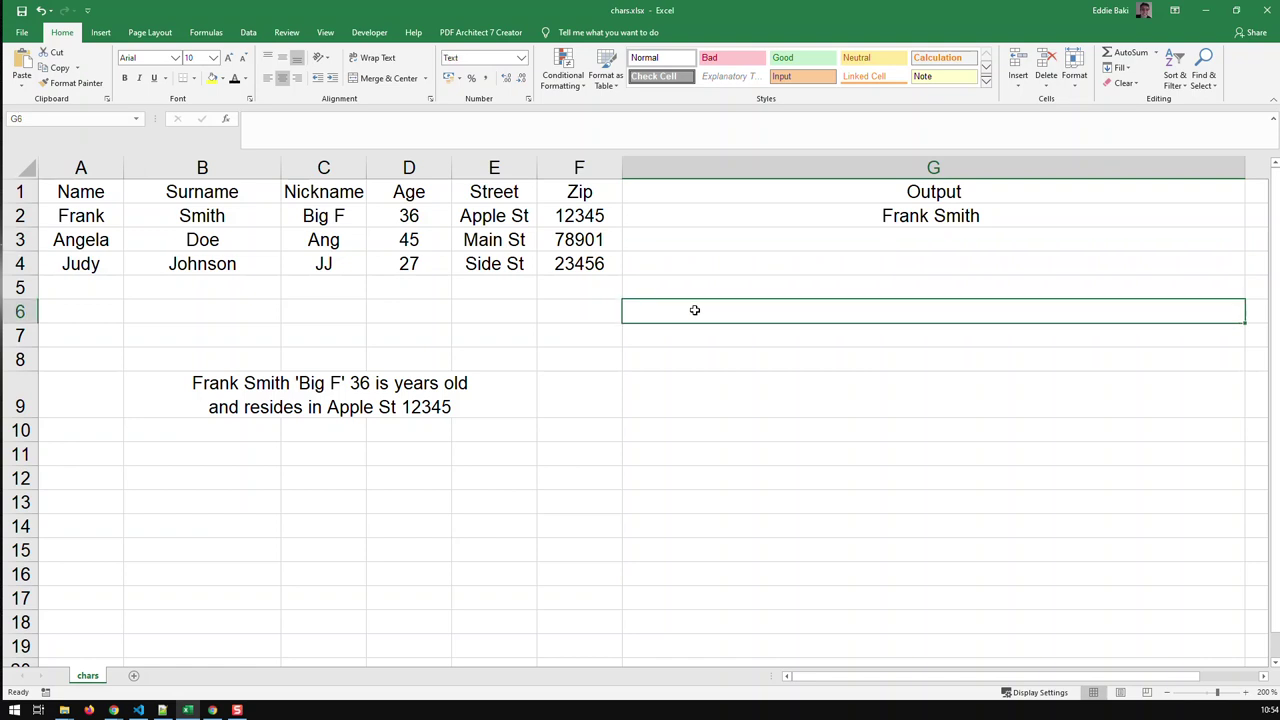
pyautogui.write('=char')
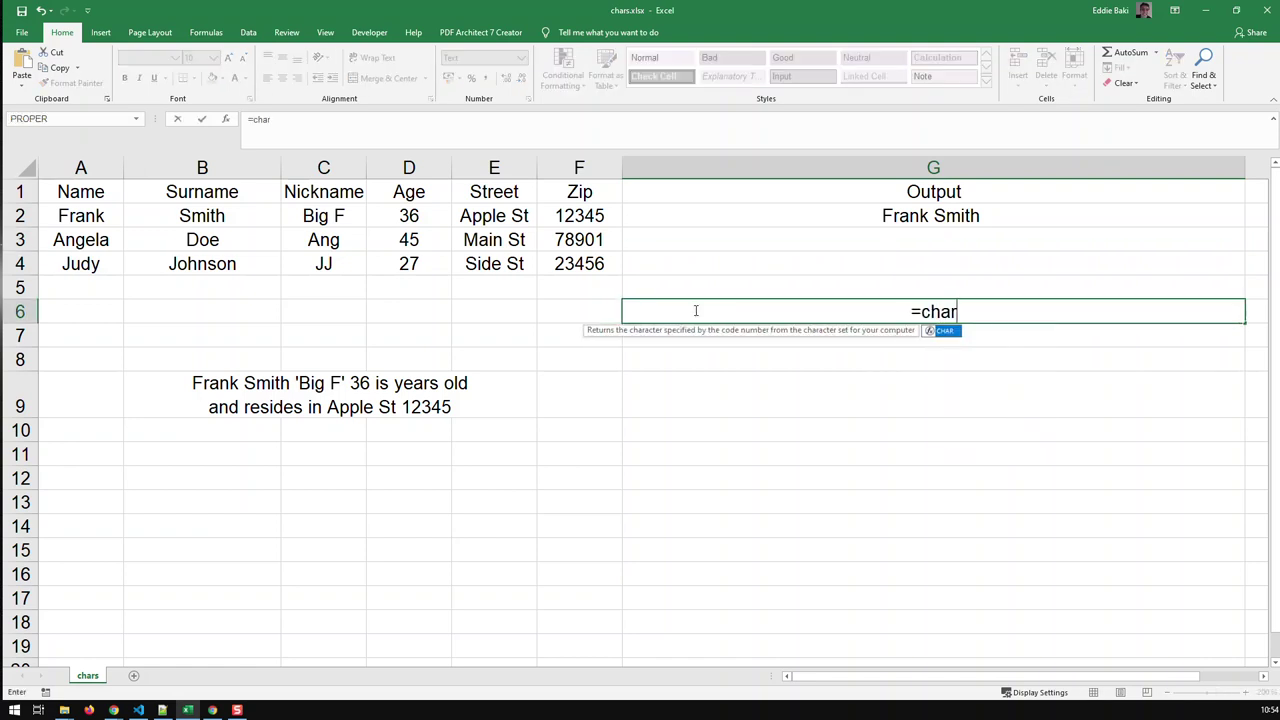
pyautogui.write('(')
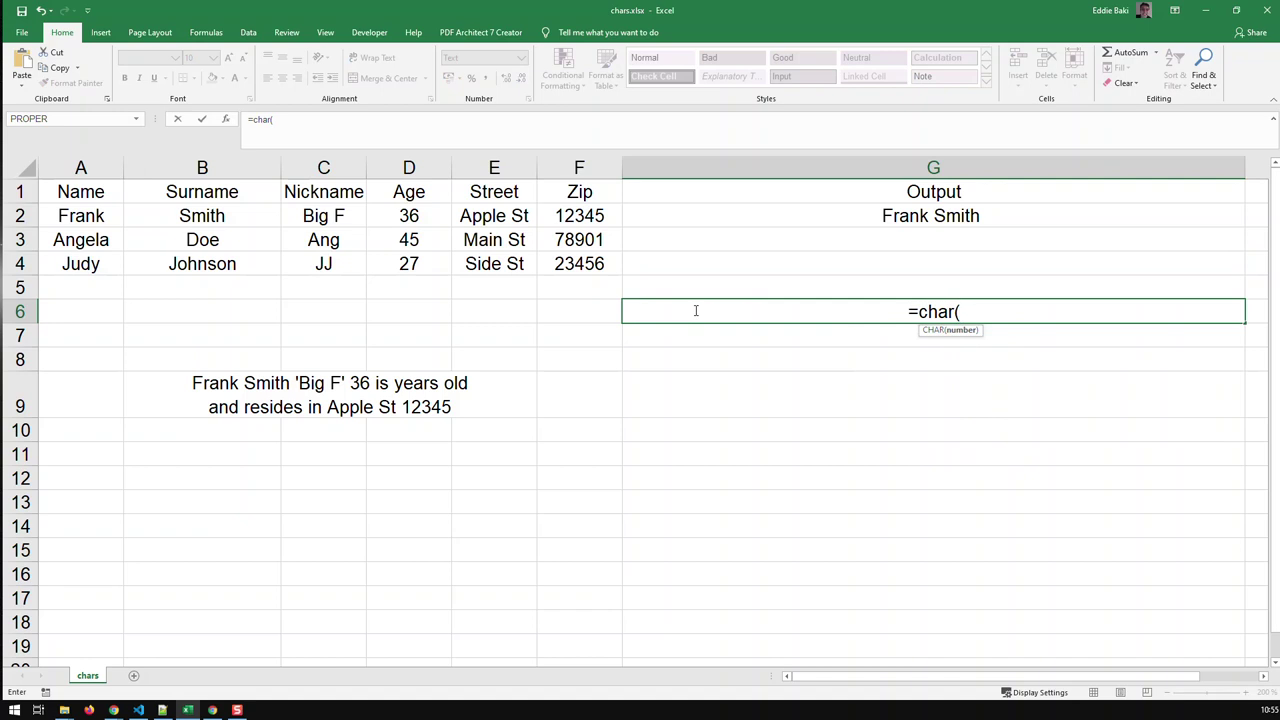
pyautogui.write('66)')
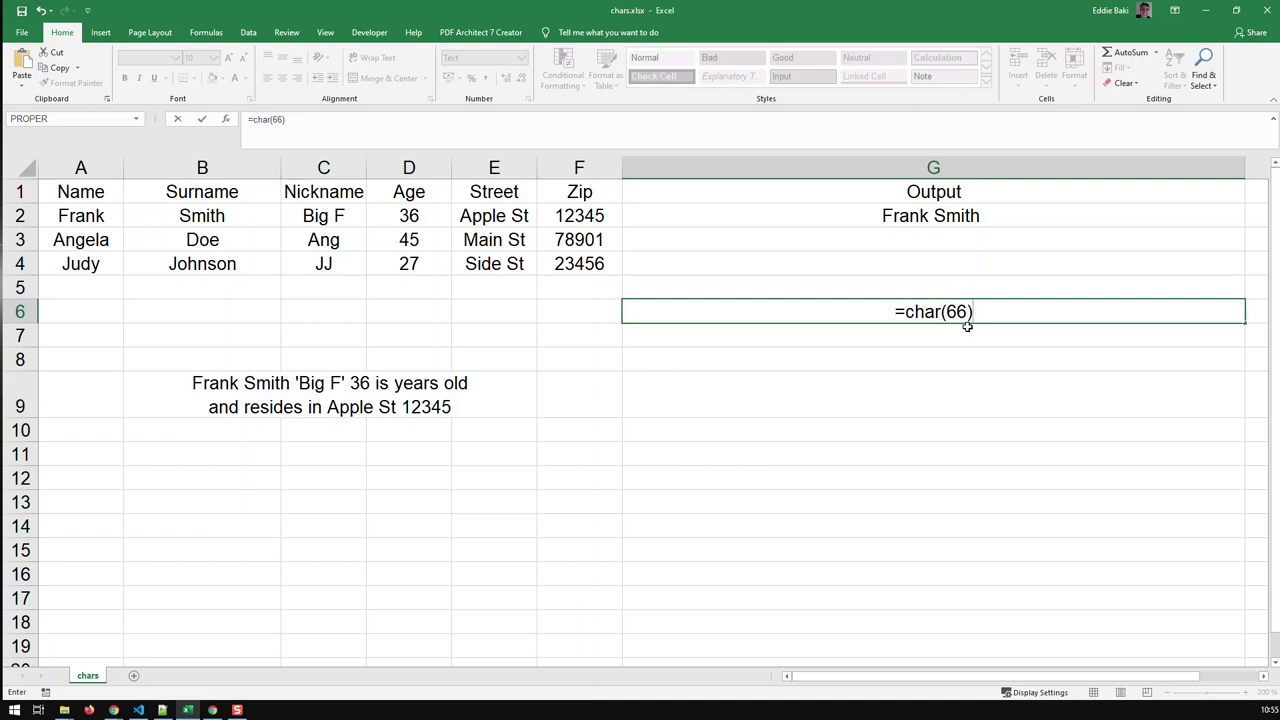
pyautogui.press('Return')
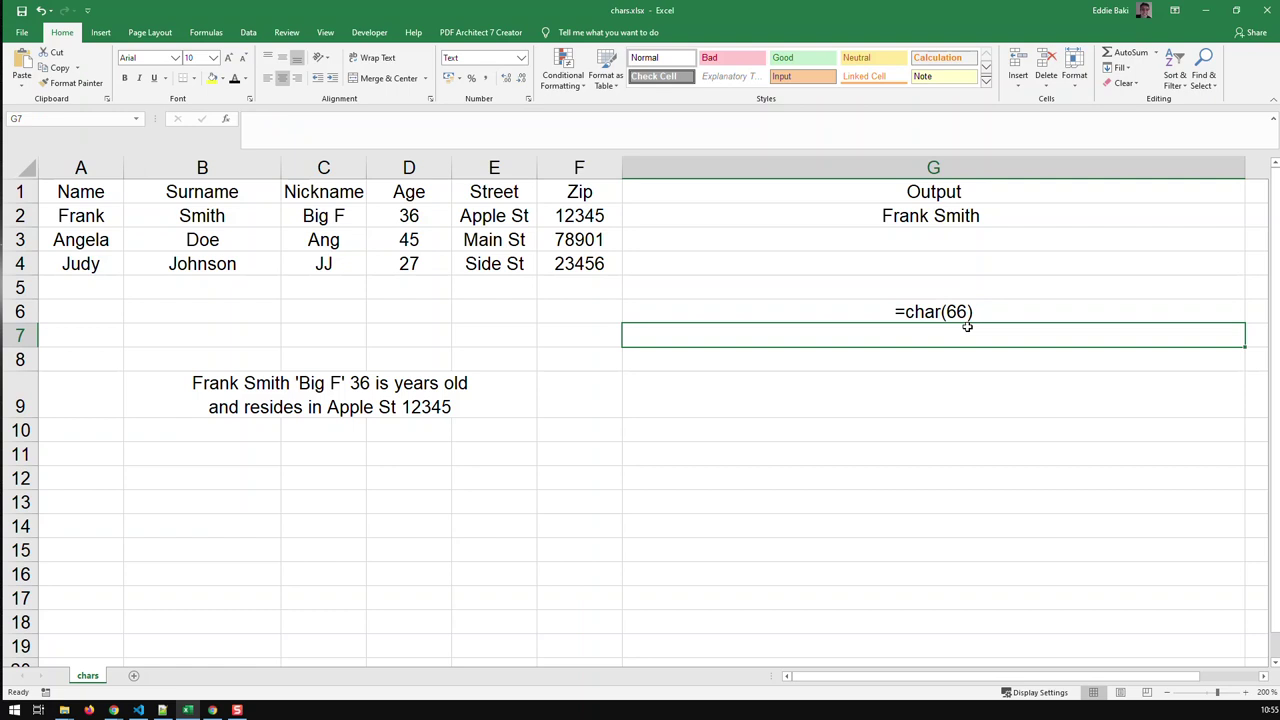
# Step: Change G6's number format from Text to General and re-enter it so CHAR calculates
pyautogui.click(900, 313)
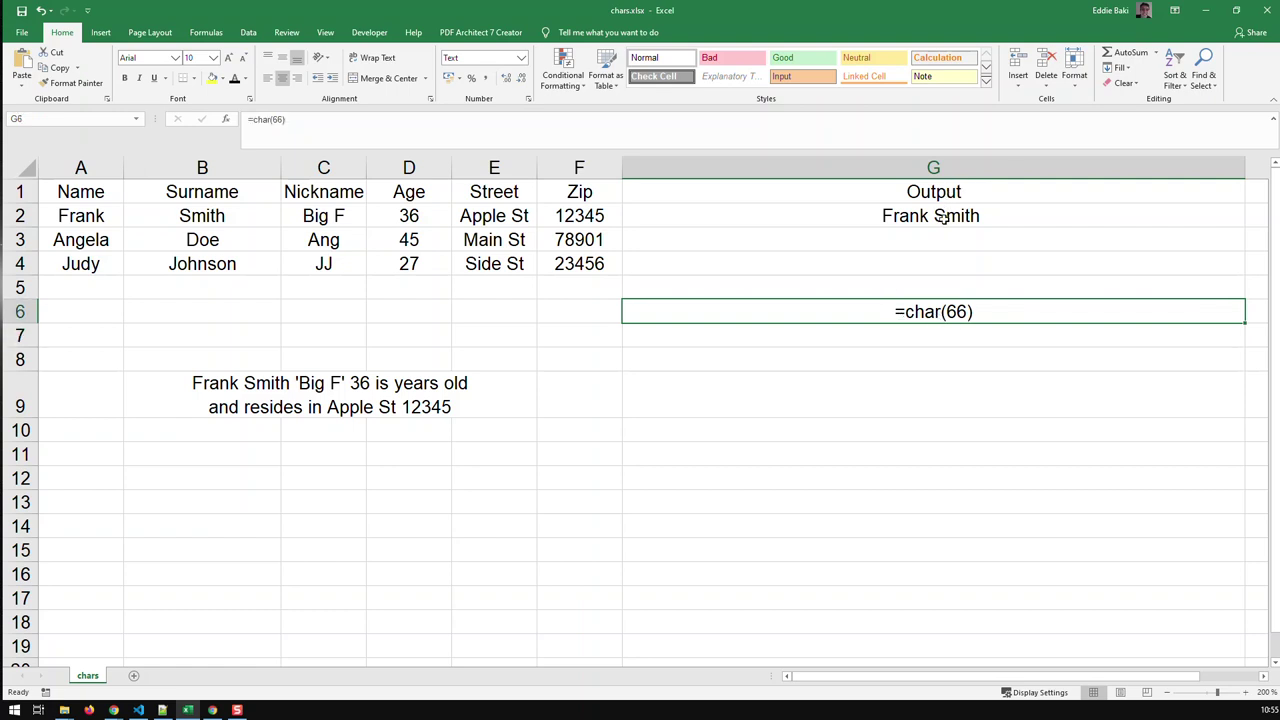
pyautogui.click(1076, 90)
pyautogui.click(1087, 342)
pyautogui.click(284, 158)
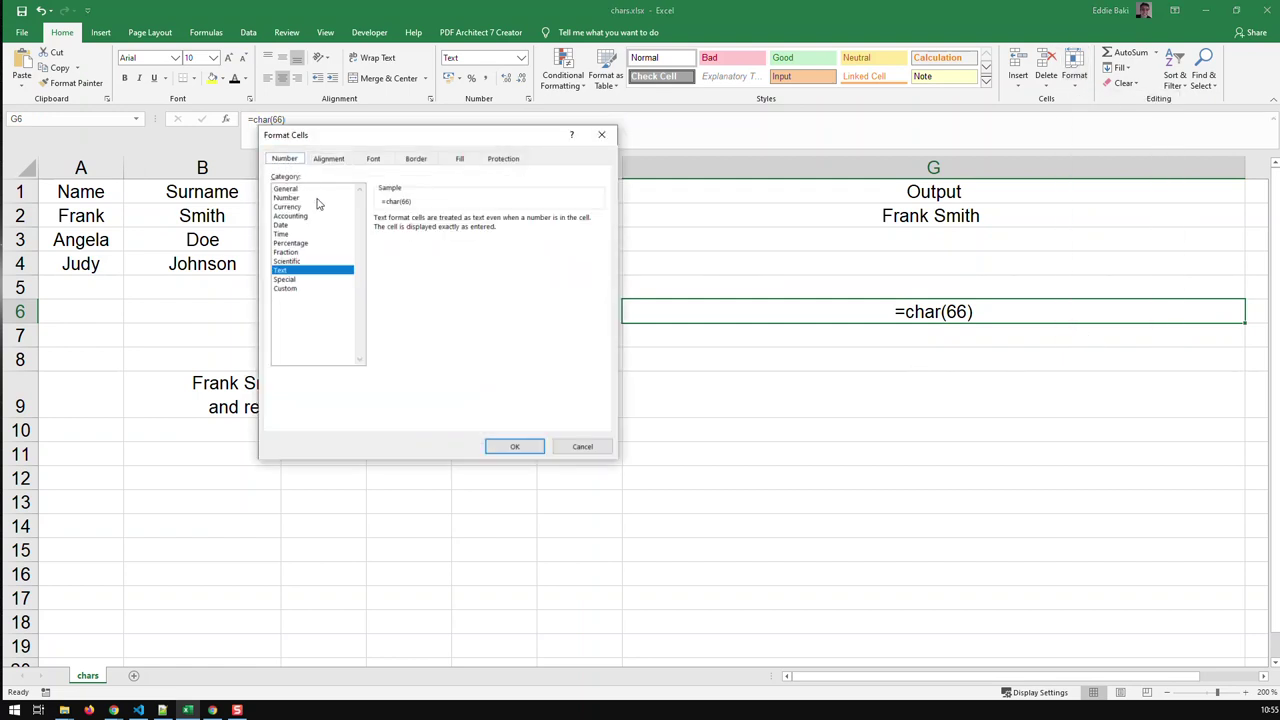
pyautogui.click(305, 190)
pyautogui.click(497, 450)
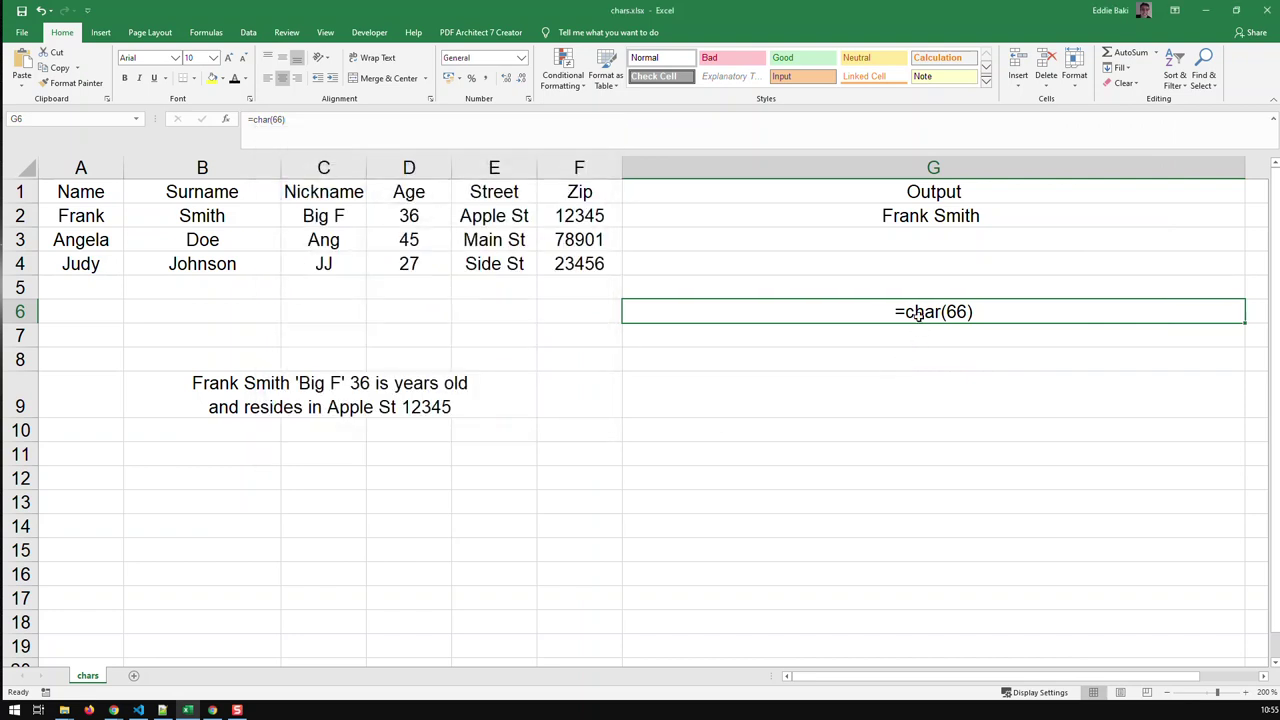
pyautogui.click(588, 116)
pyautogui.press('Return')
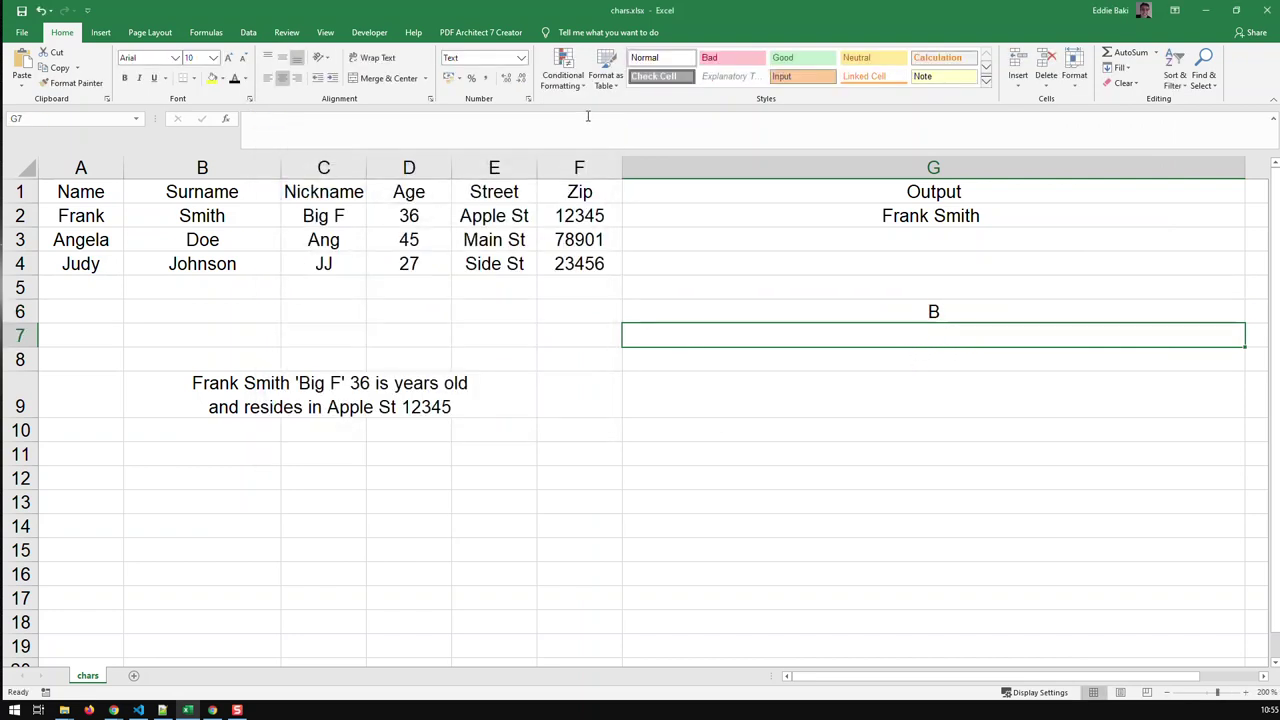
# Step: Change G6's character code from 66 to 72 so it shows H
pyautogui.click(819, 315)
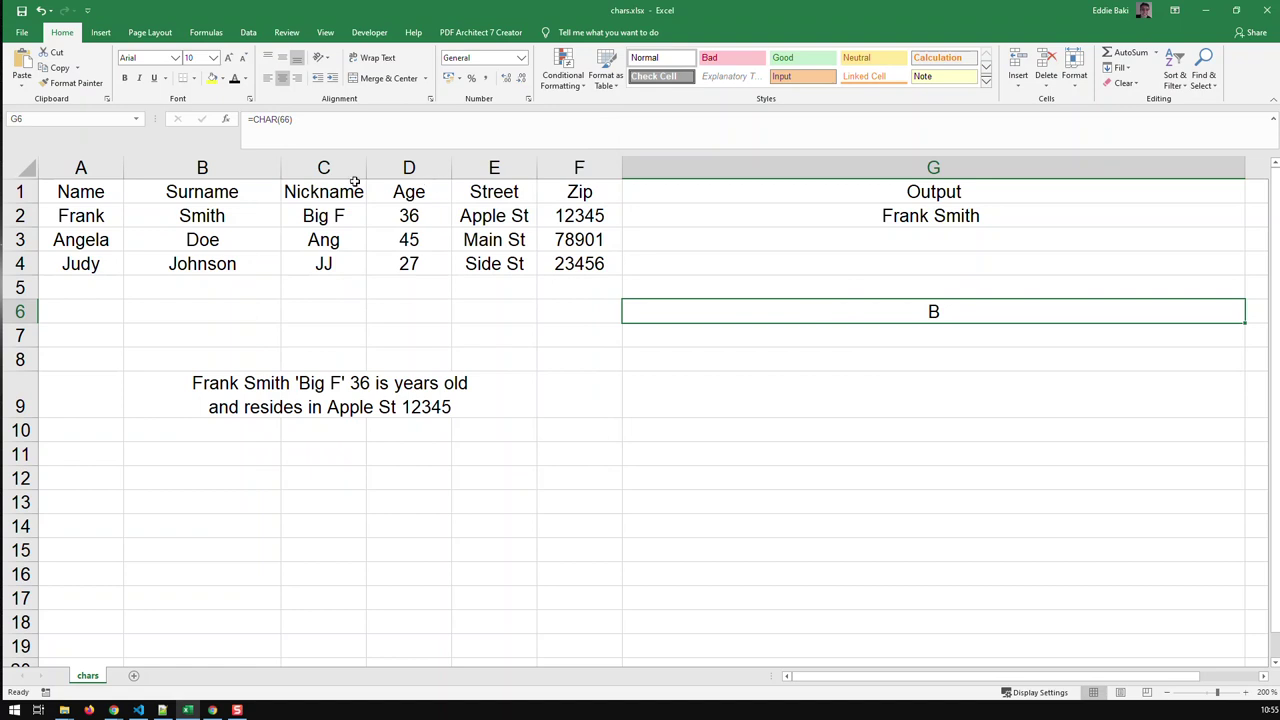
pyautogui.click(287, 119)
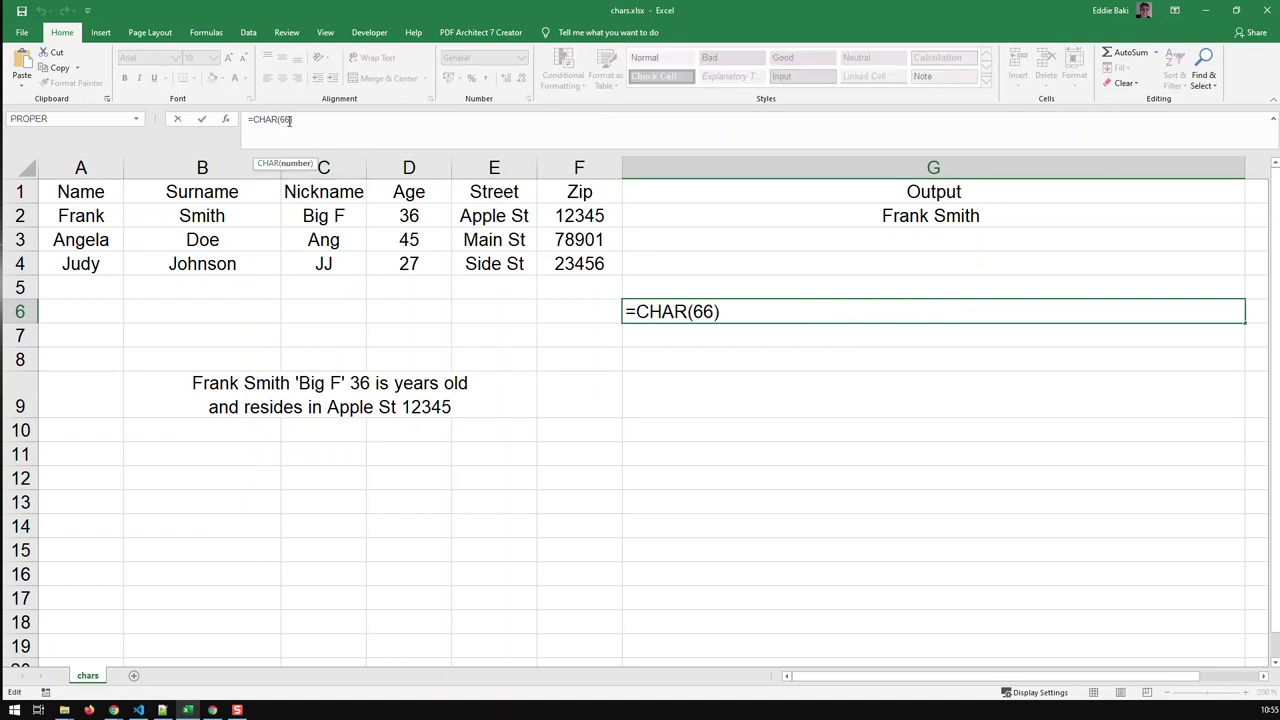
pyautogui.moveTo(290, 120); pyautogui.dragTo(281, 119)
pyautogui.write('72')
pyautogui.press('Return')
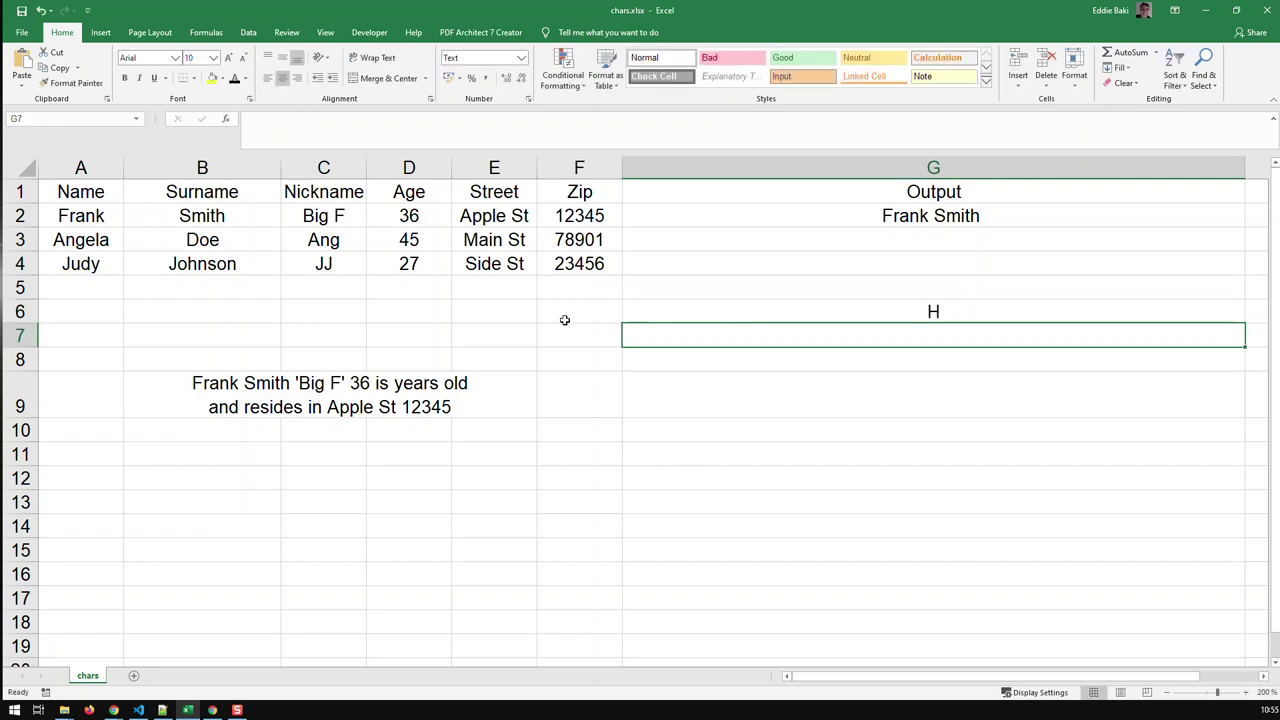
# Step: Look up the apostrophe code in the ASCII table and append &char(39) to G2's formula
pyautogui.click(802, 314)
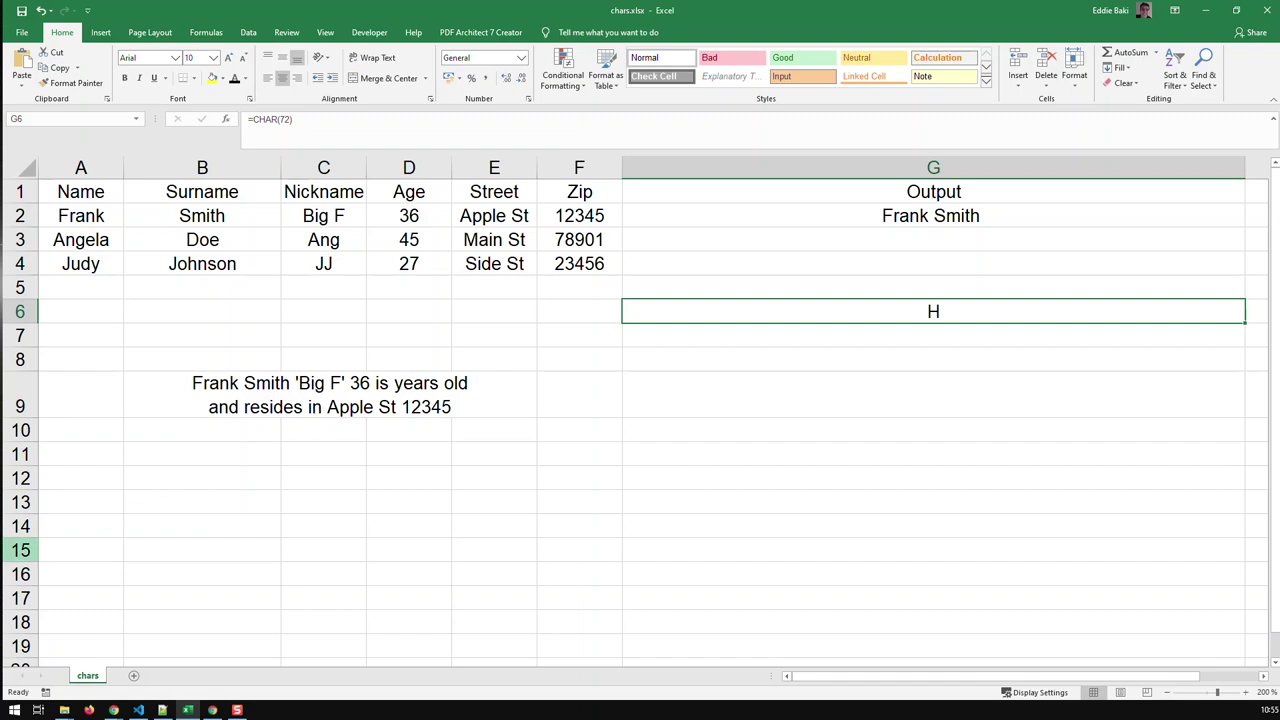
pyautogui.hotkey('alt', 'Tab')
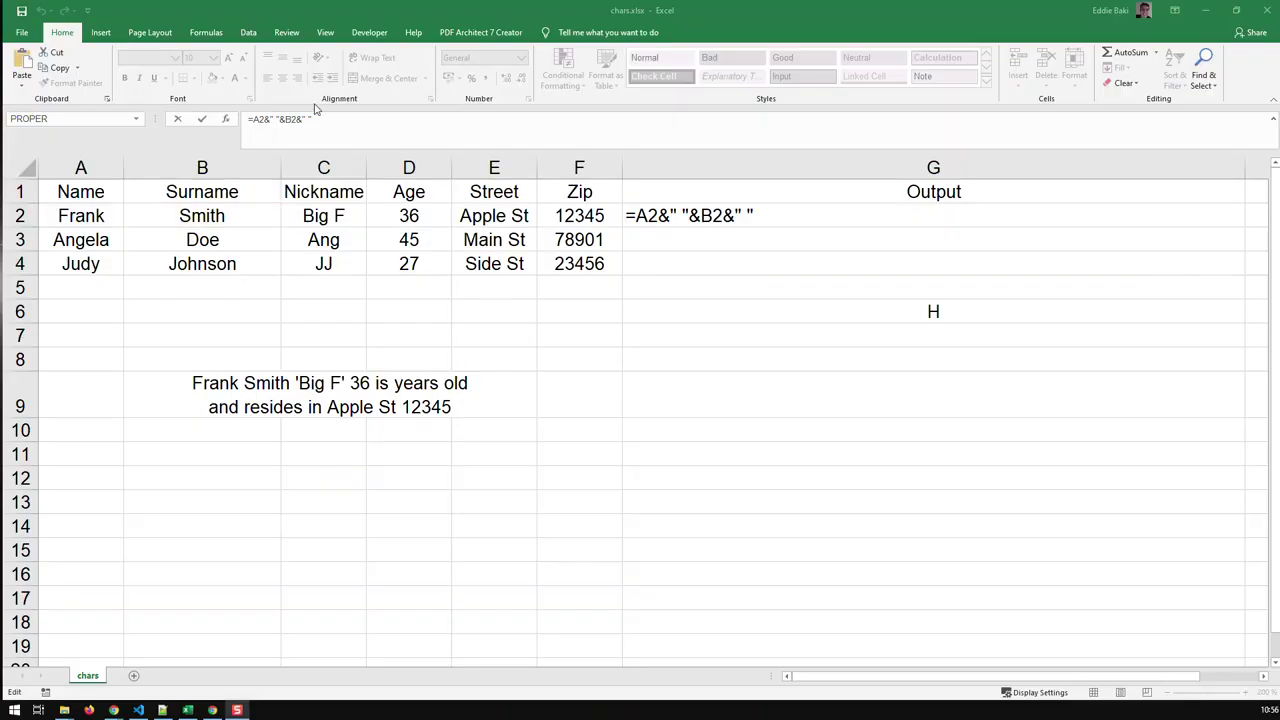
pyautogui.hotkey('alt', 'Tab')
pyautogui.write('&')
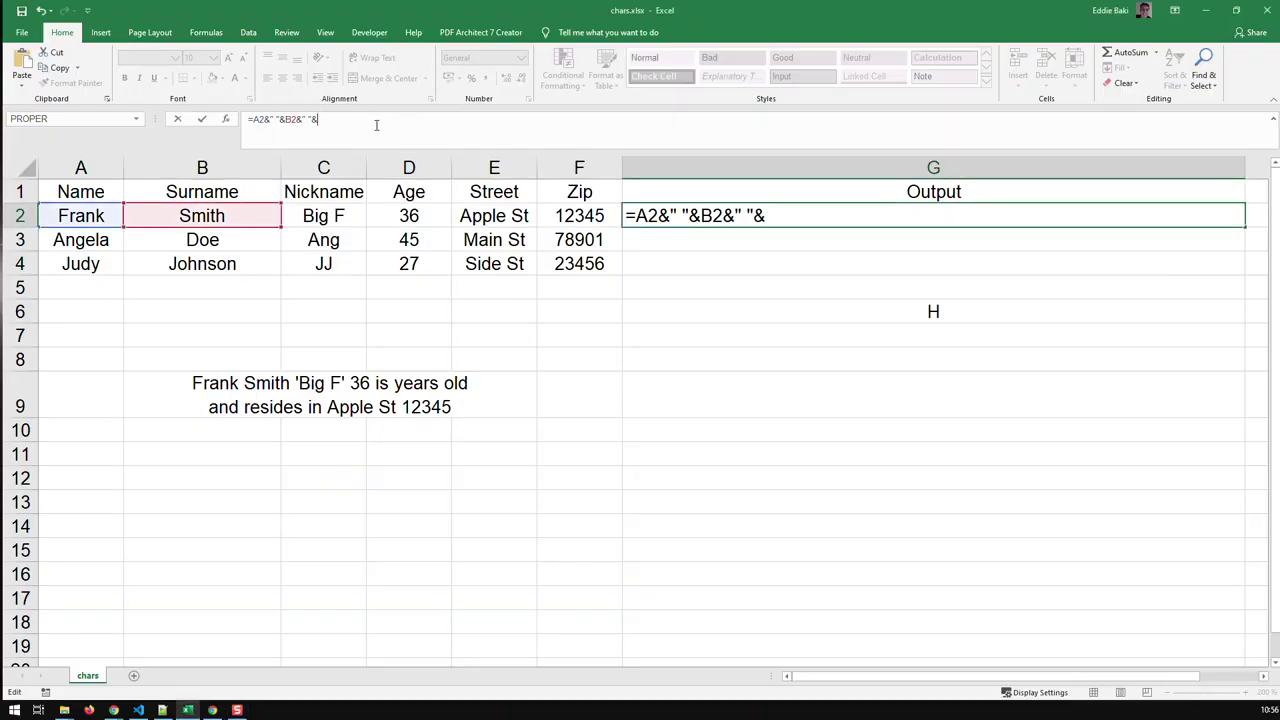
pyautogui.write('char')
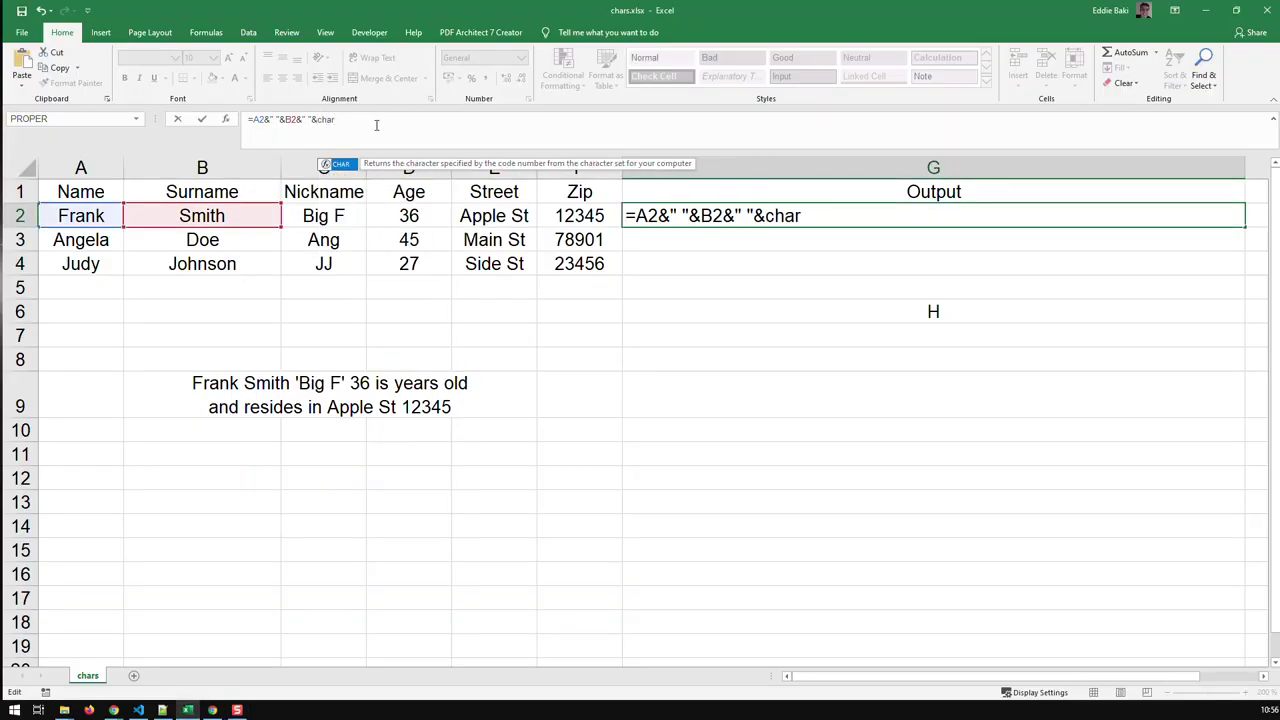
pyautogui.write('(39)')
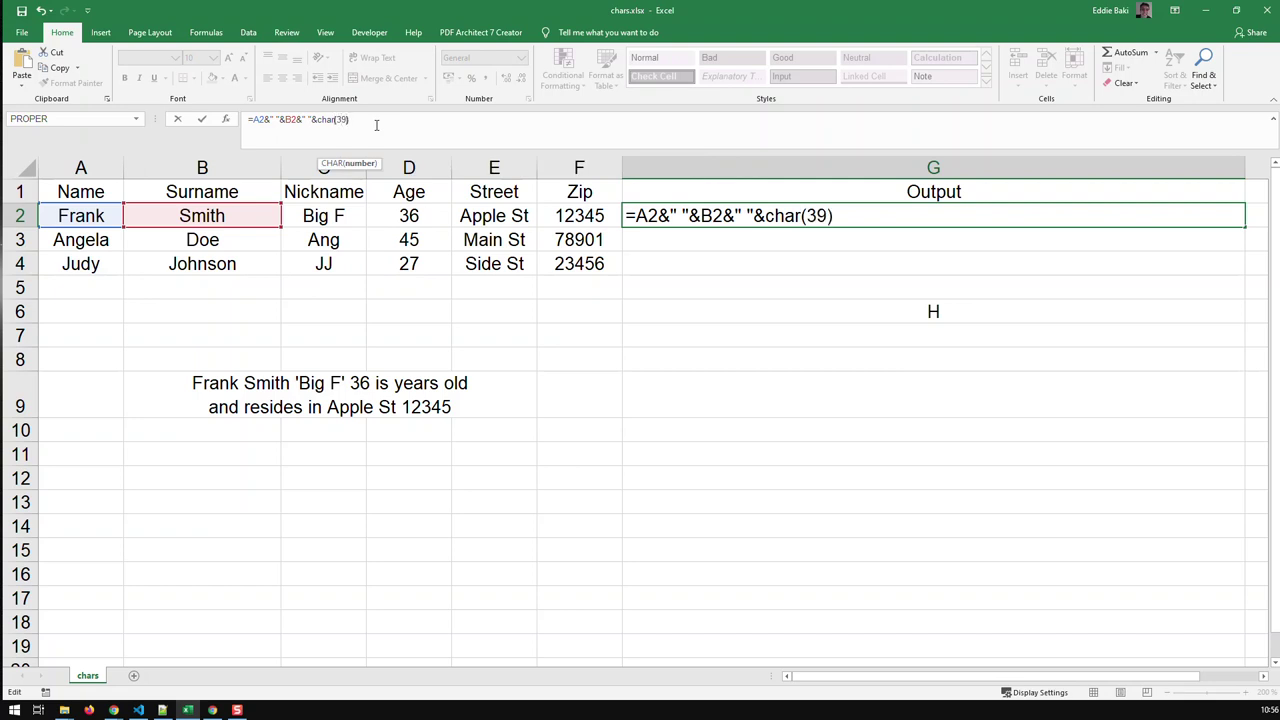
pyautogui.hotkey('ctrl', 'Return')
pyautogui.press('Return')
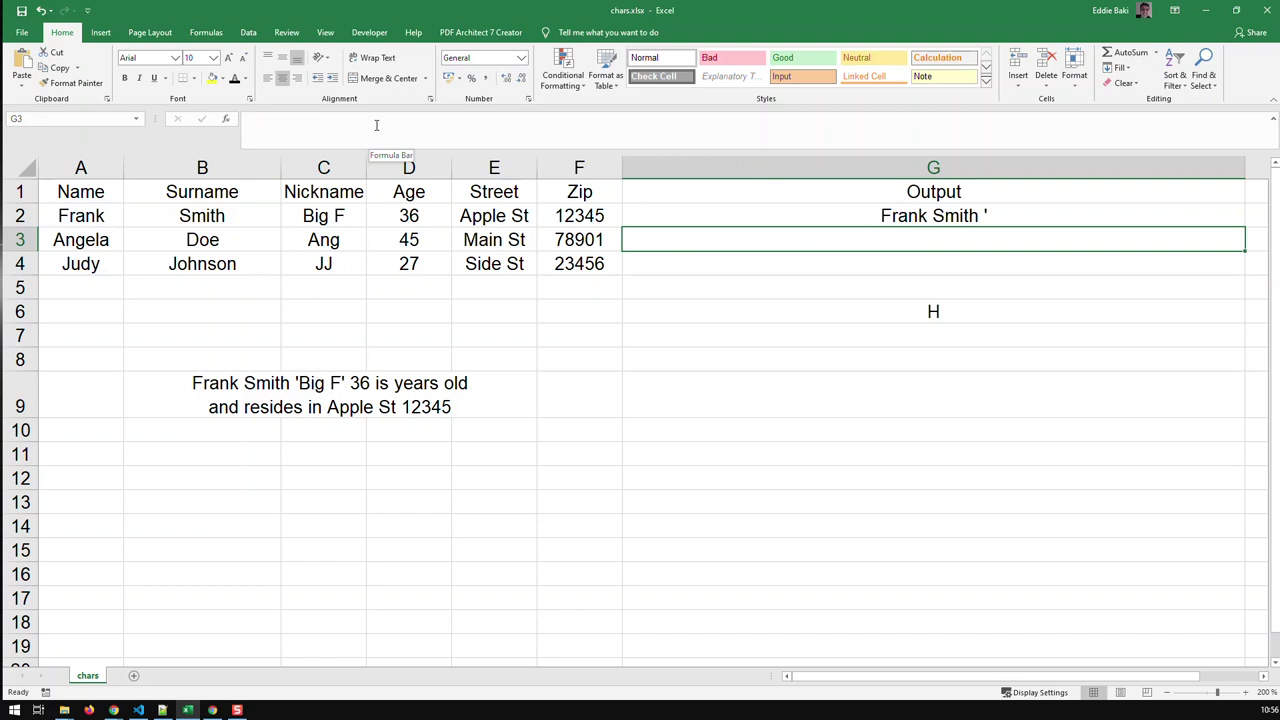
pyautogui.click(875, 216)
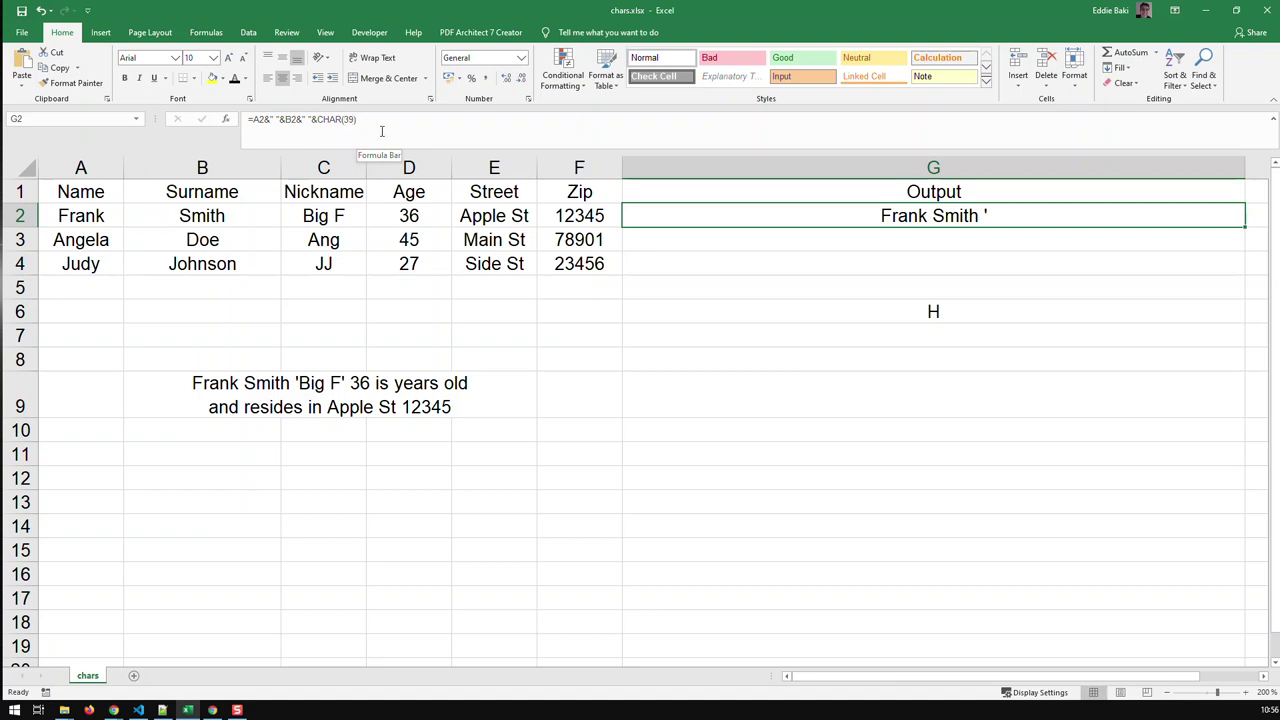
pyautogui.click(308, 119)
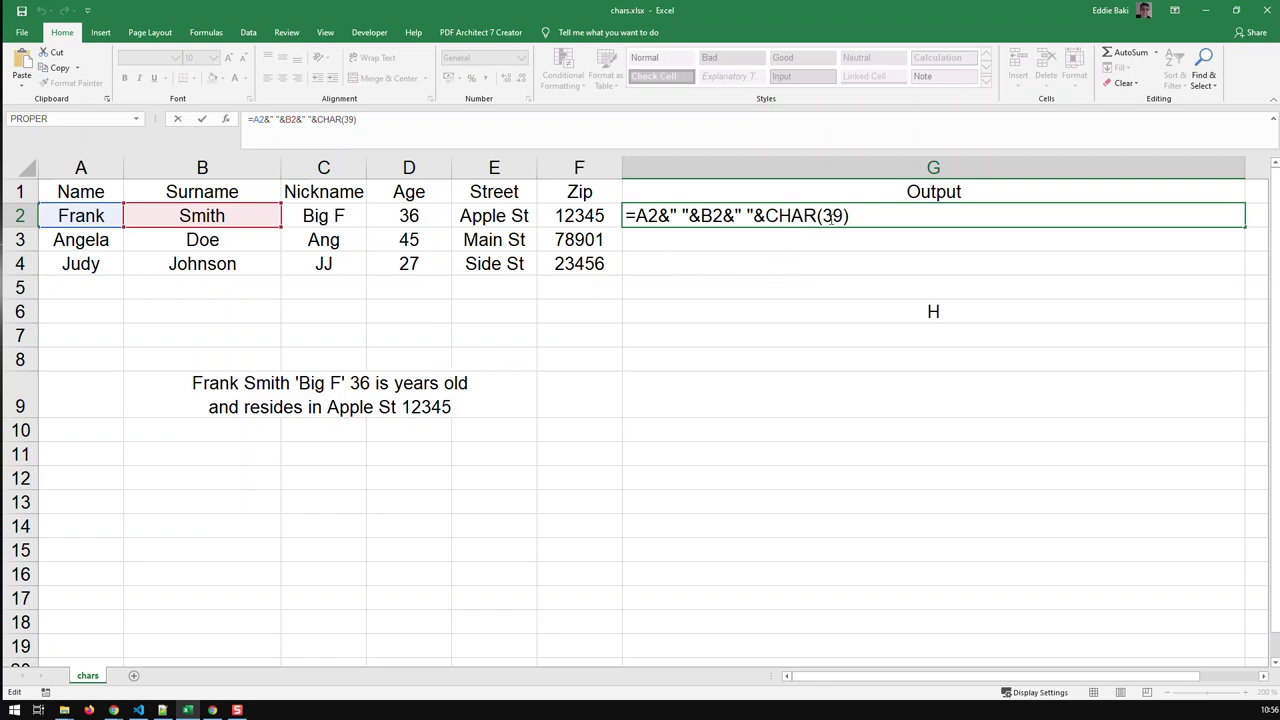
pyautogui.moveTo(855, 215); pyautogui.dragTo(750, 212)
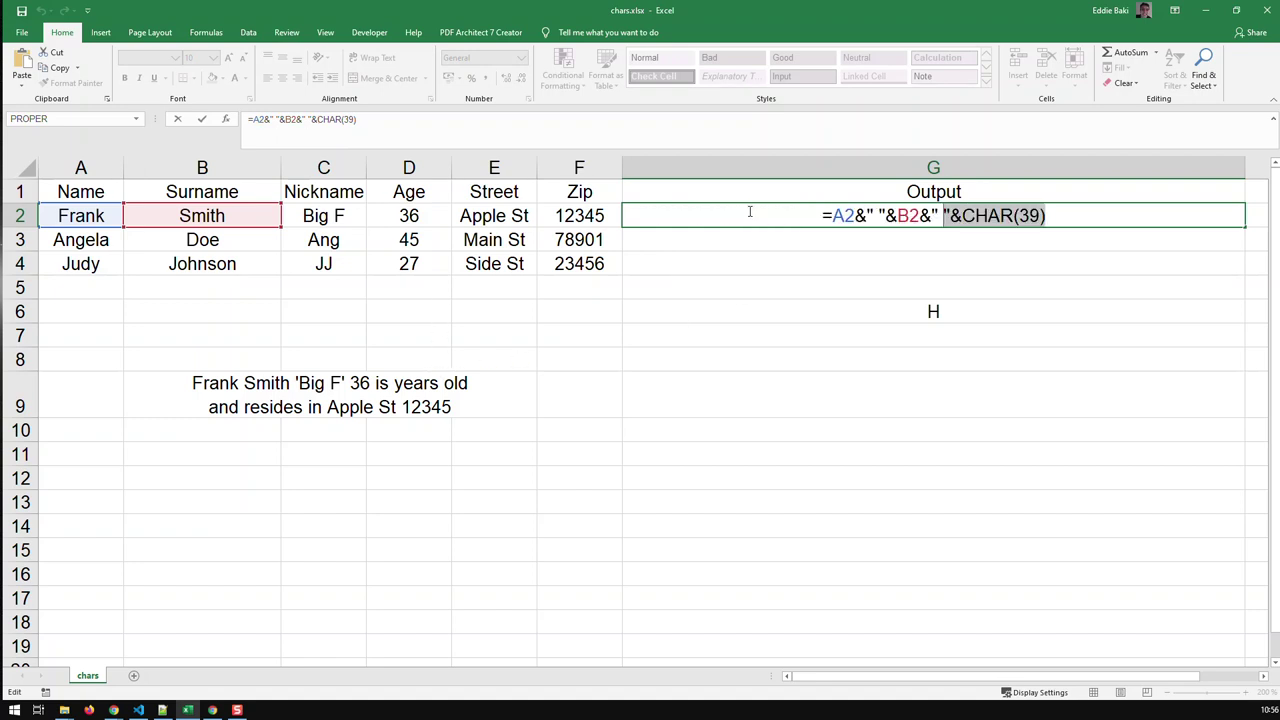
pyautogui.press('BackSpace')
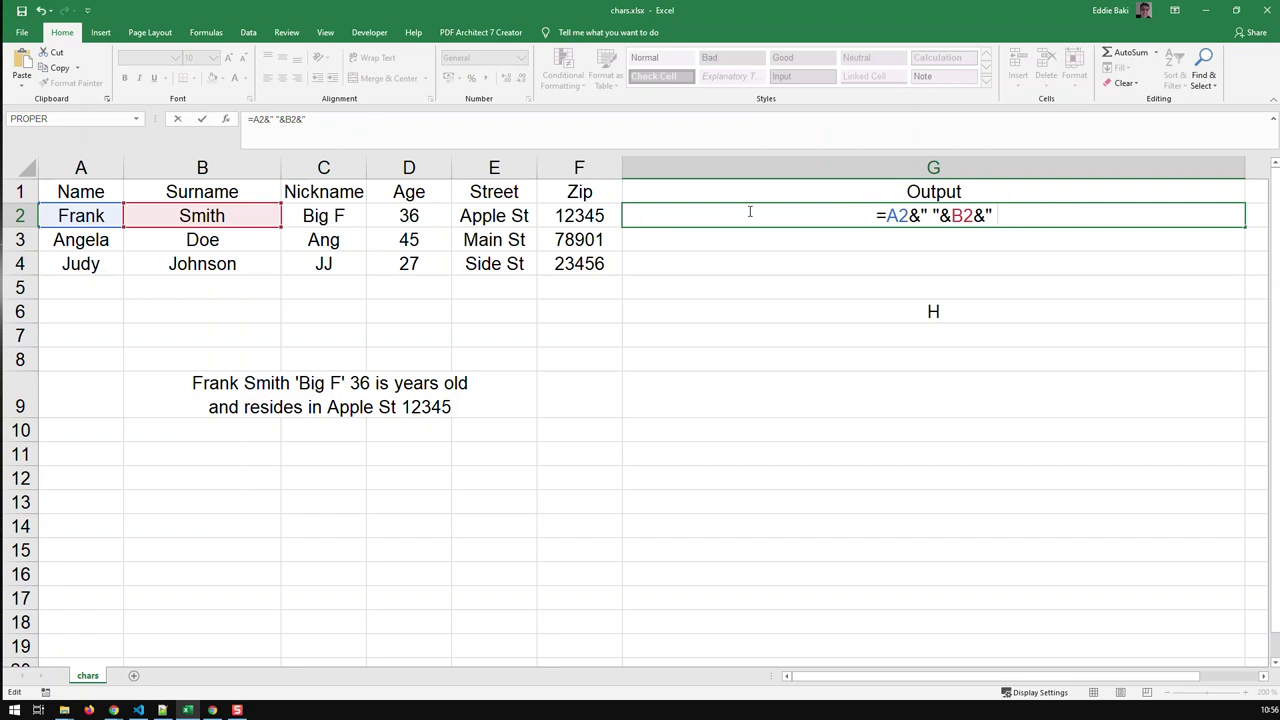
pyautogui.write('"')
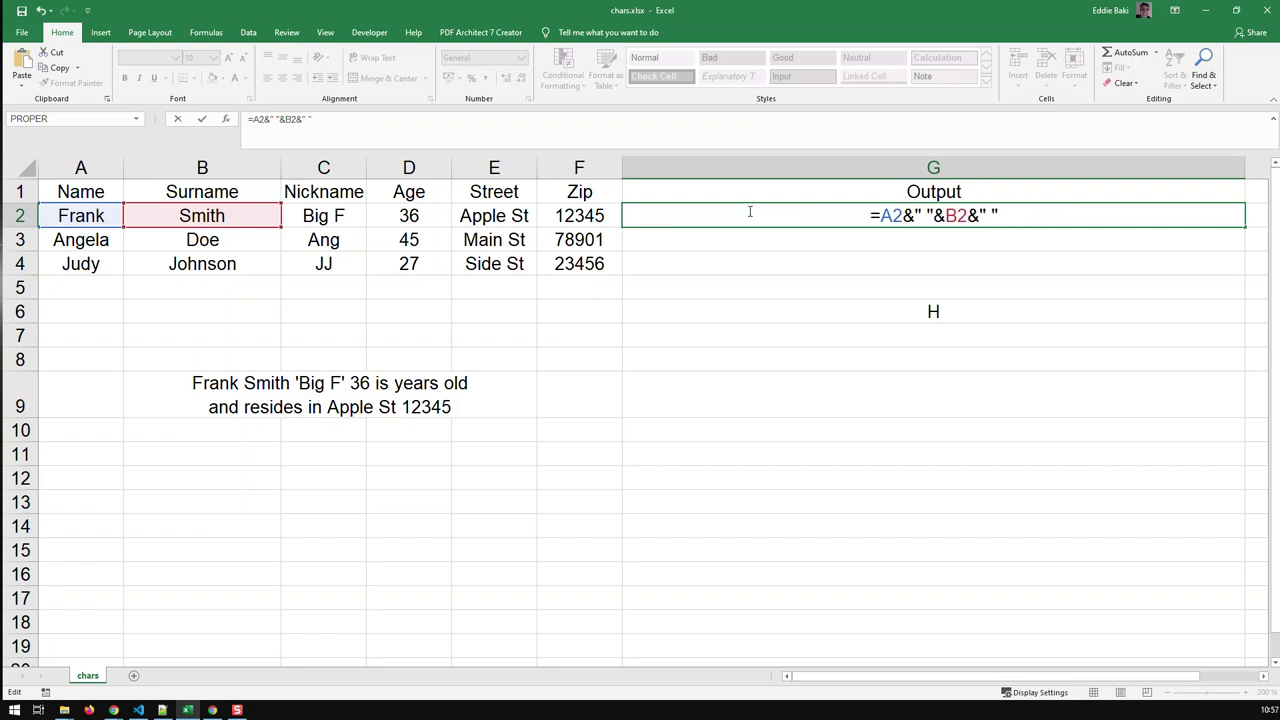
pyautogui.write('"')
pyautogui.press('Return')
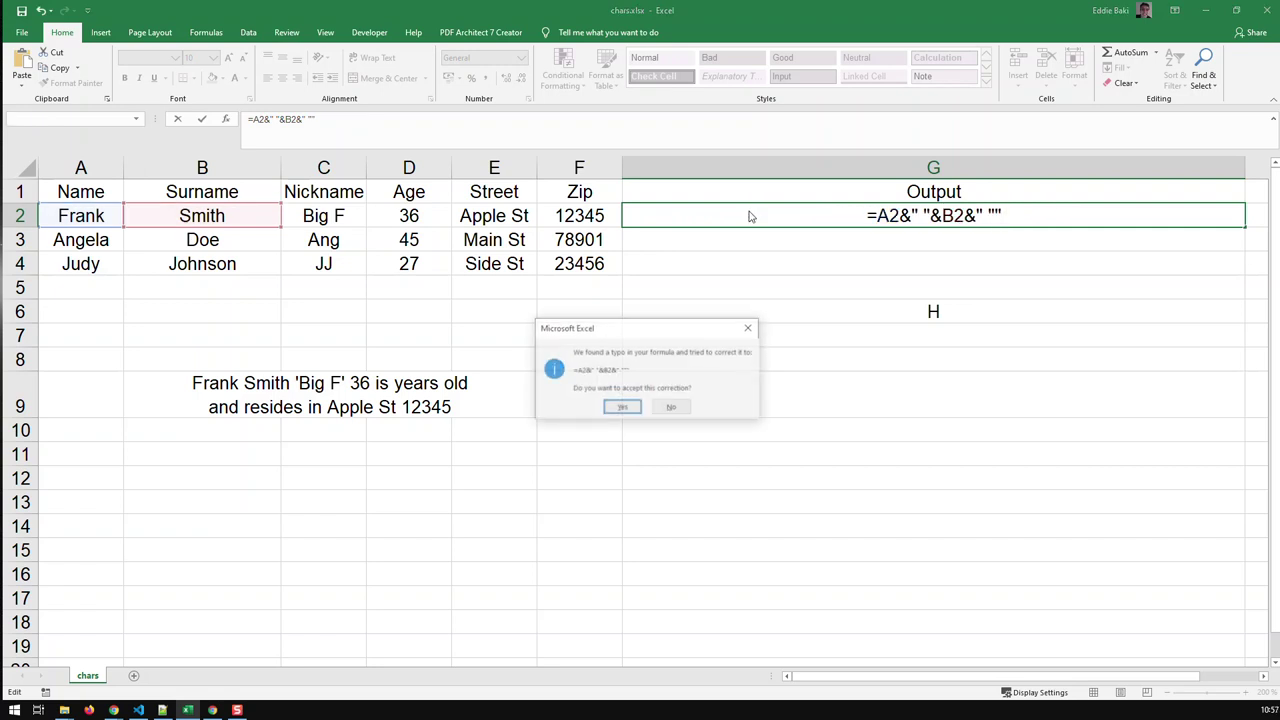
pyautogui.click(620, 408)
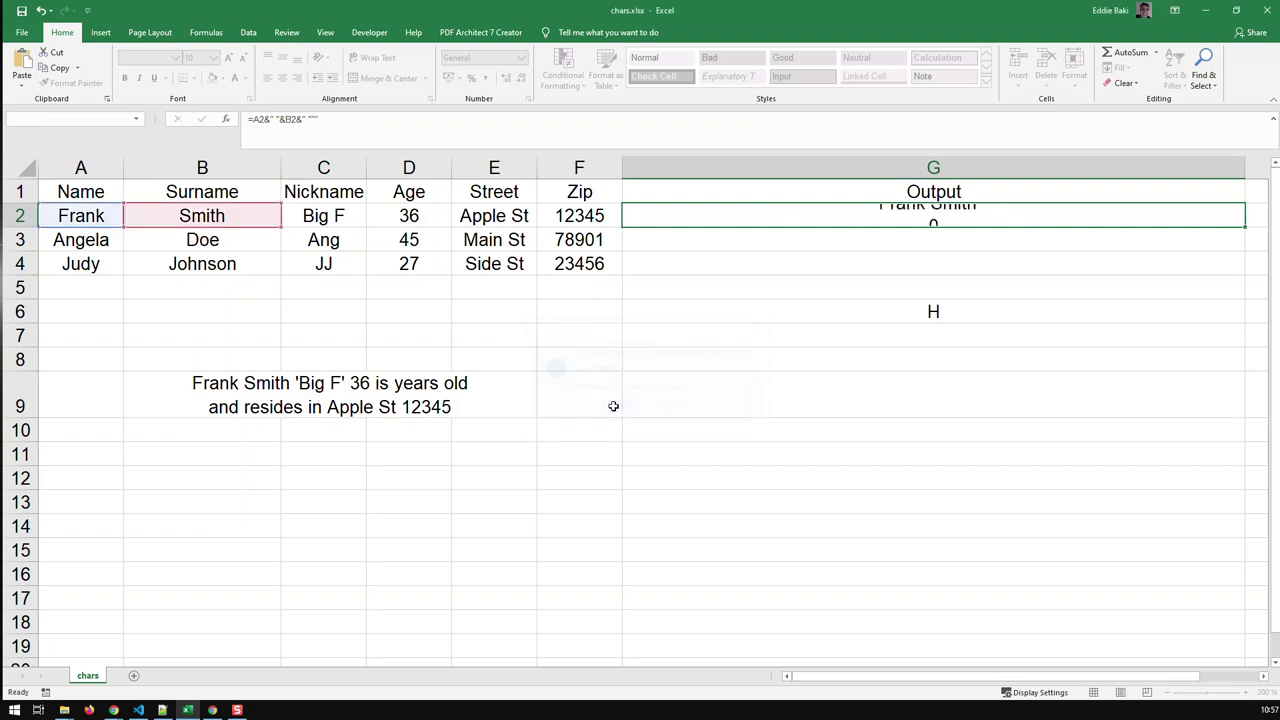
pyautogui.click(967, 216)
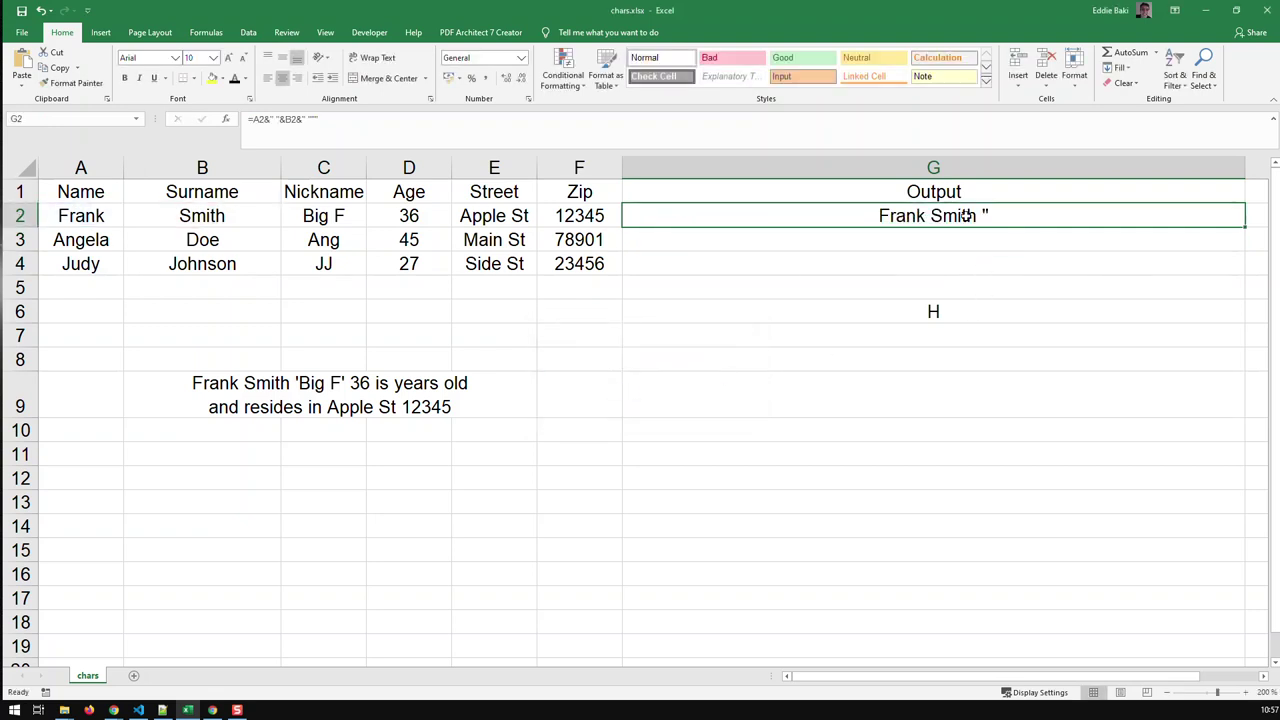
pyautogui.click(326, 120)
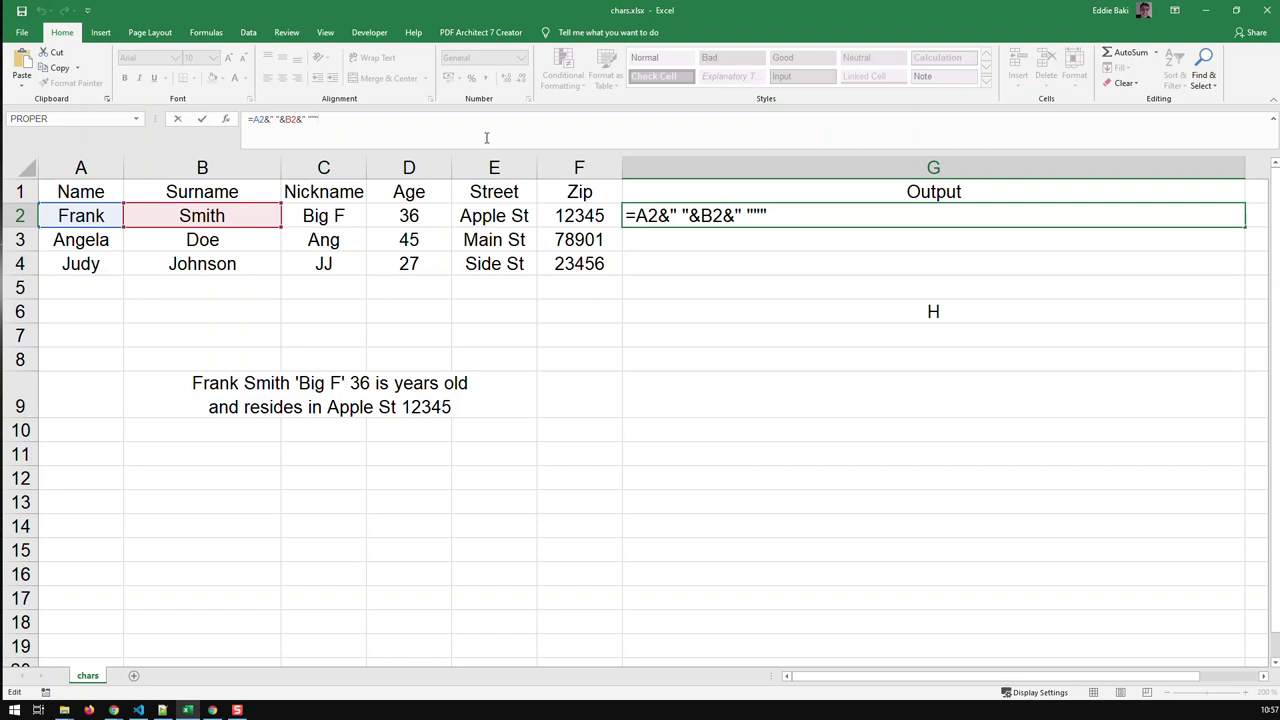
pyautogui.press('BackSpace')
pyautogui.press('BackSpace')
pyautogui.write('"&char(')
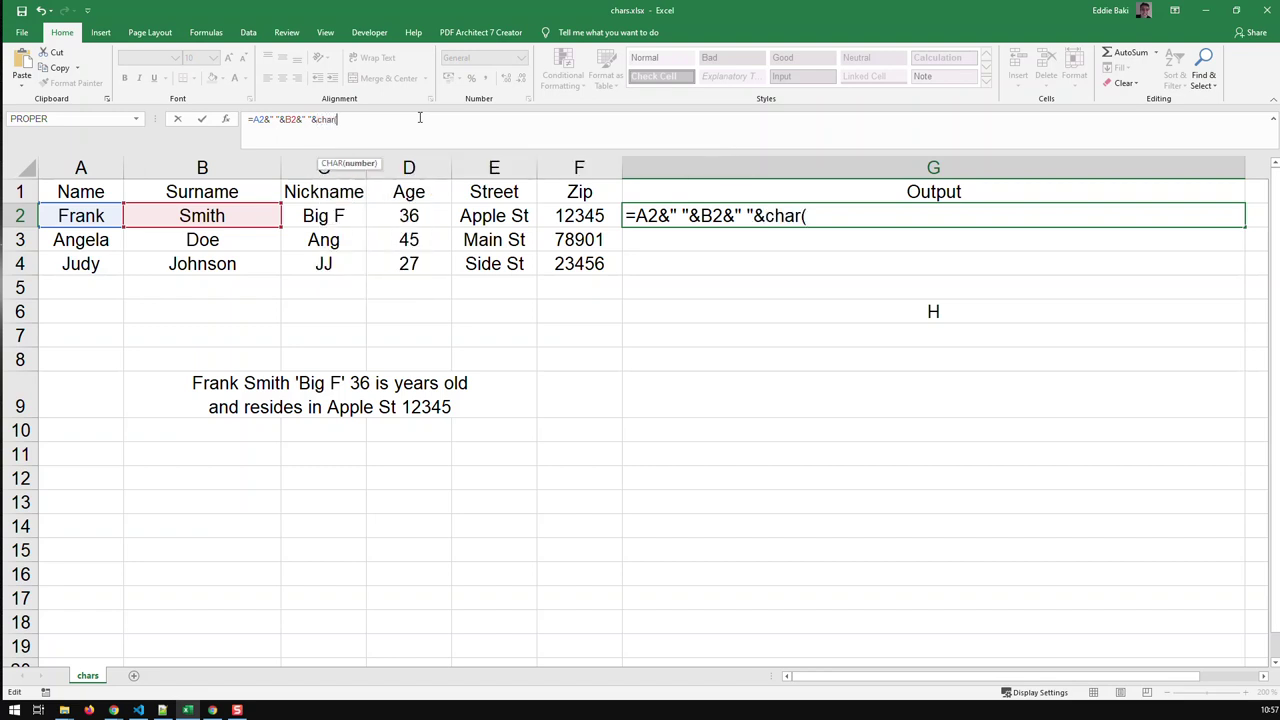
pyautogui.write('39)')
pyautogui.press('Return')
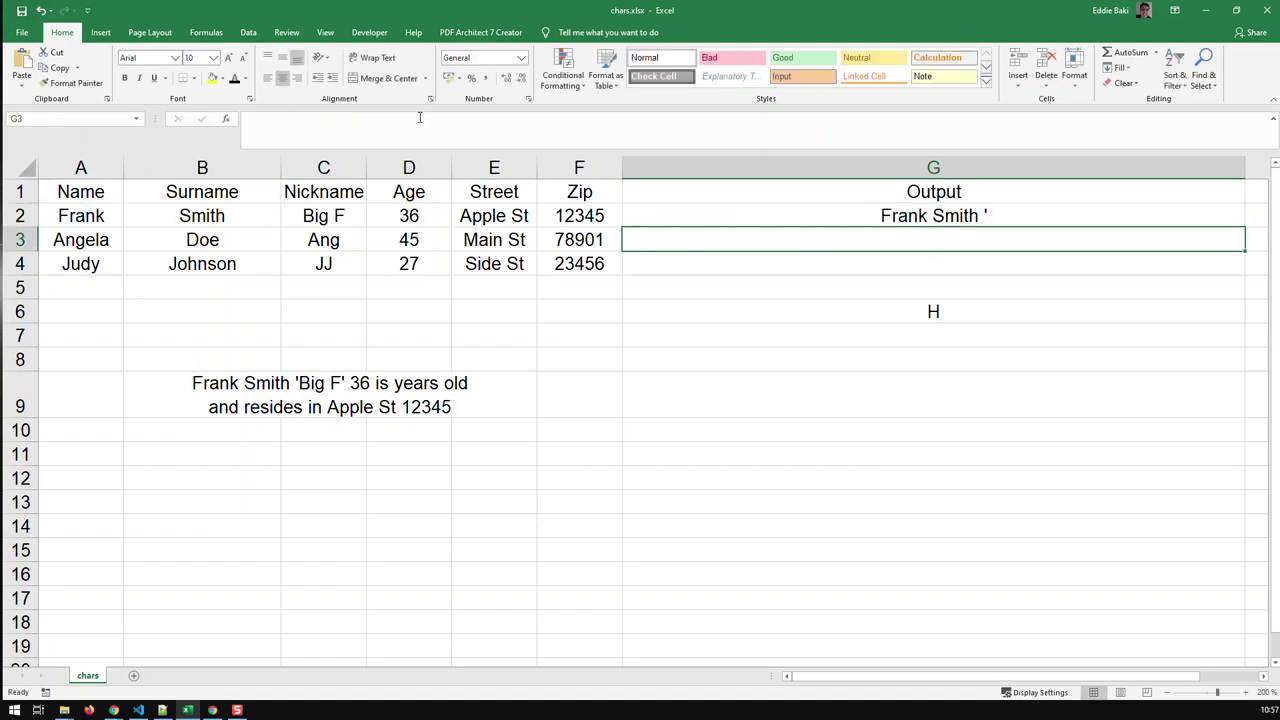
# Step: Append the nickname from C2 followed by CHAR(39) to G2's formula
pyautogui.click(853, 211)
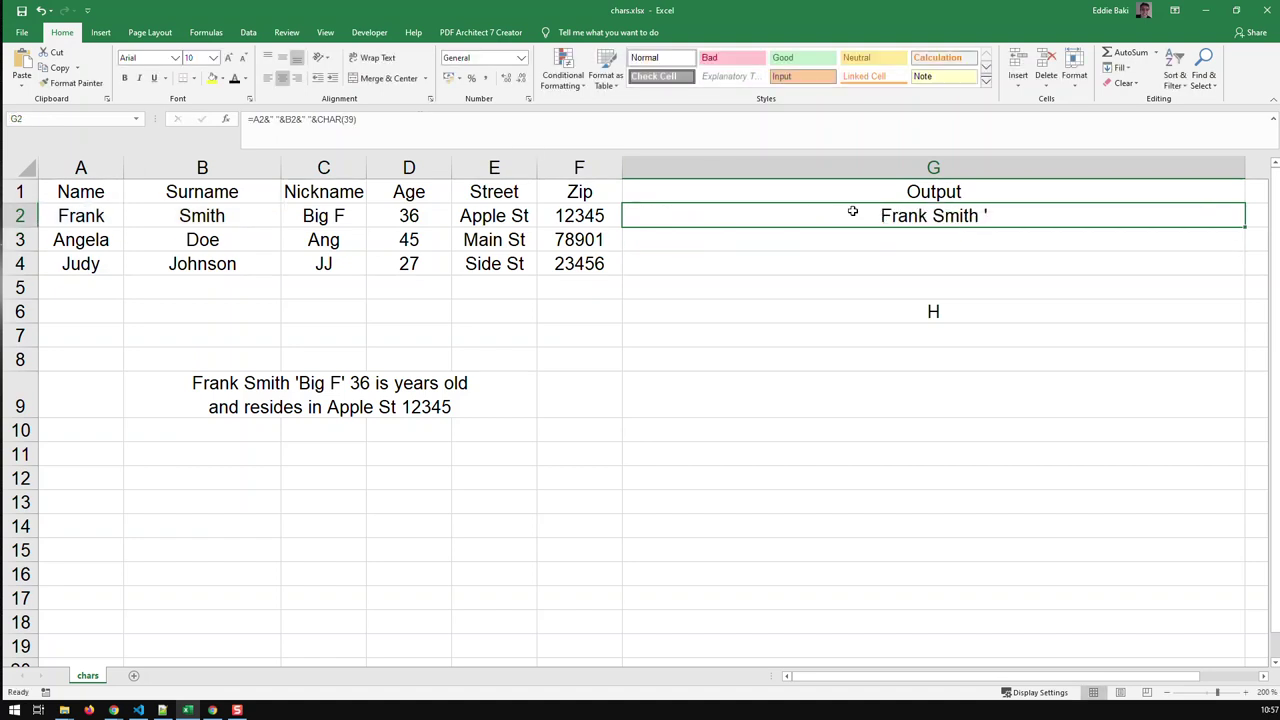
pyautogui.click(492, 122)
pyautogui.write('&')
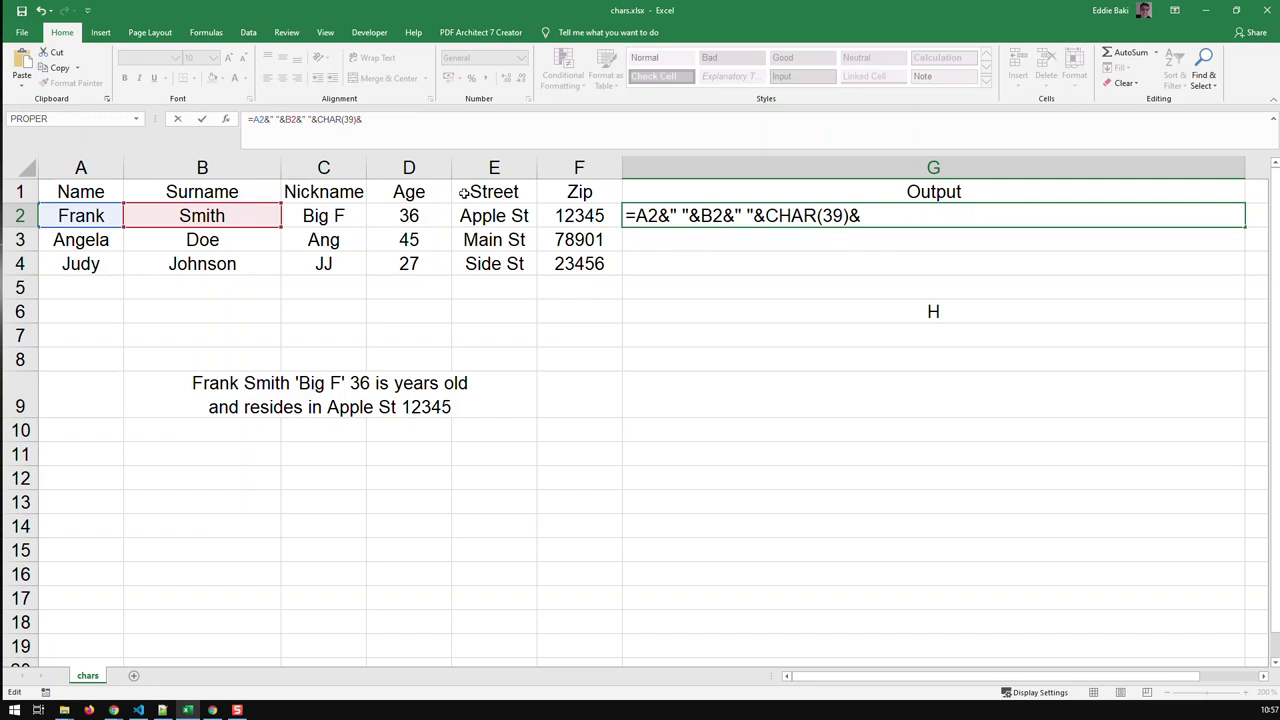
pyautogui.click(336, 215)
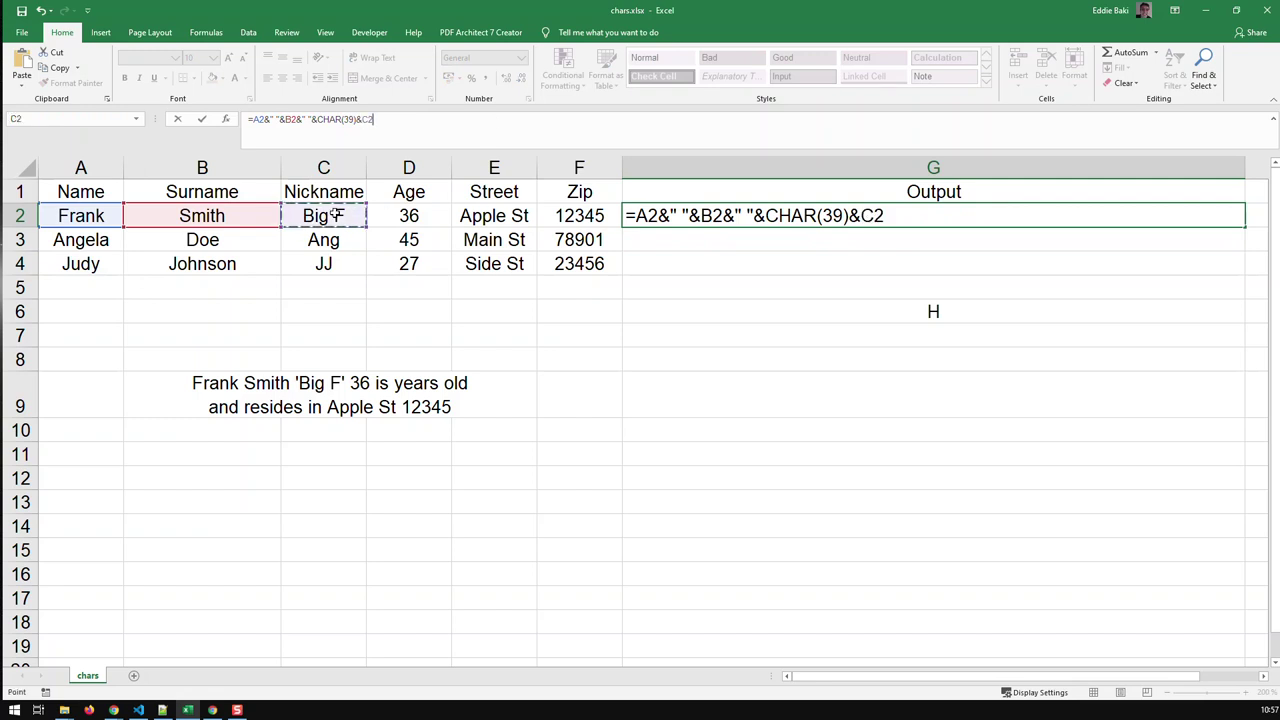
pyautogui.write('&char(39)')
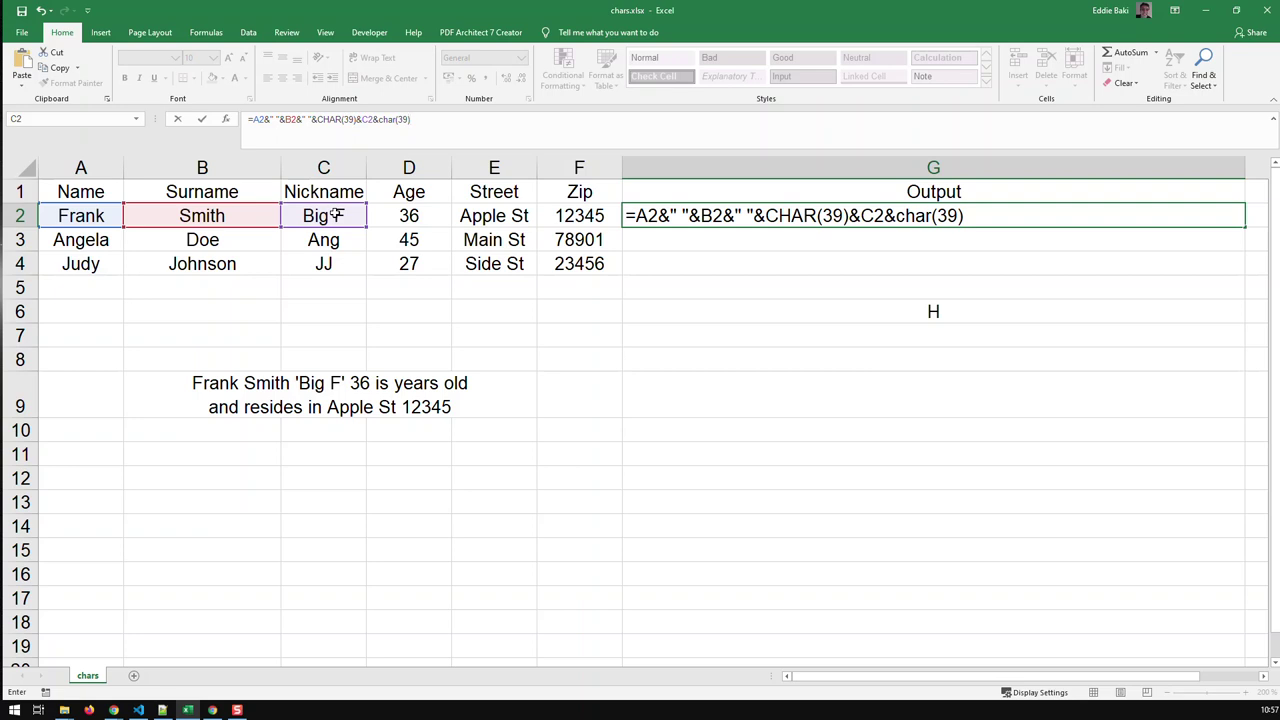
pyautogui.write('&')
# Step: Add " is ", the age from D2 and " years old", then check the ASCII table for the next code
pyautogui.click(985, 216)
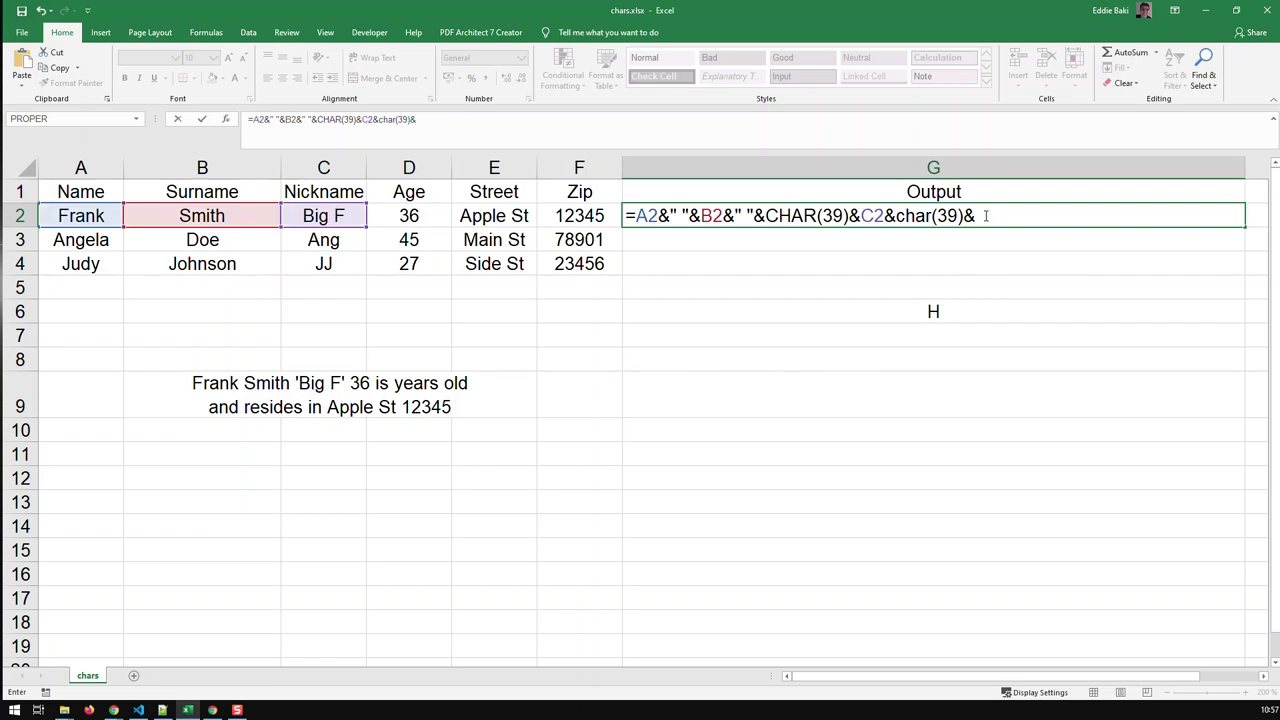
pyautogui.click(985, 216)
pyautogui.write('"')
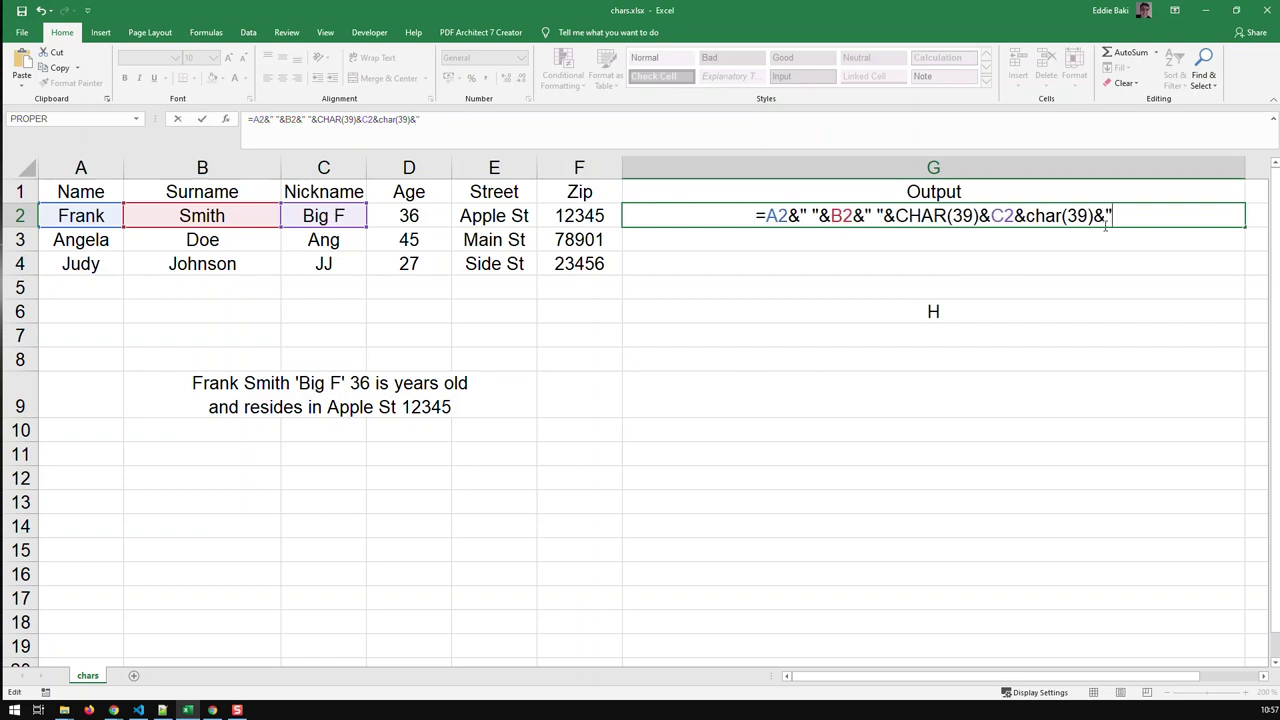
pyautogui.write(' is "')
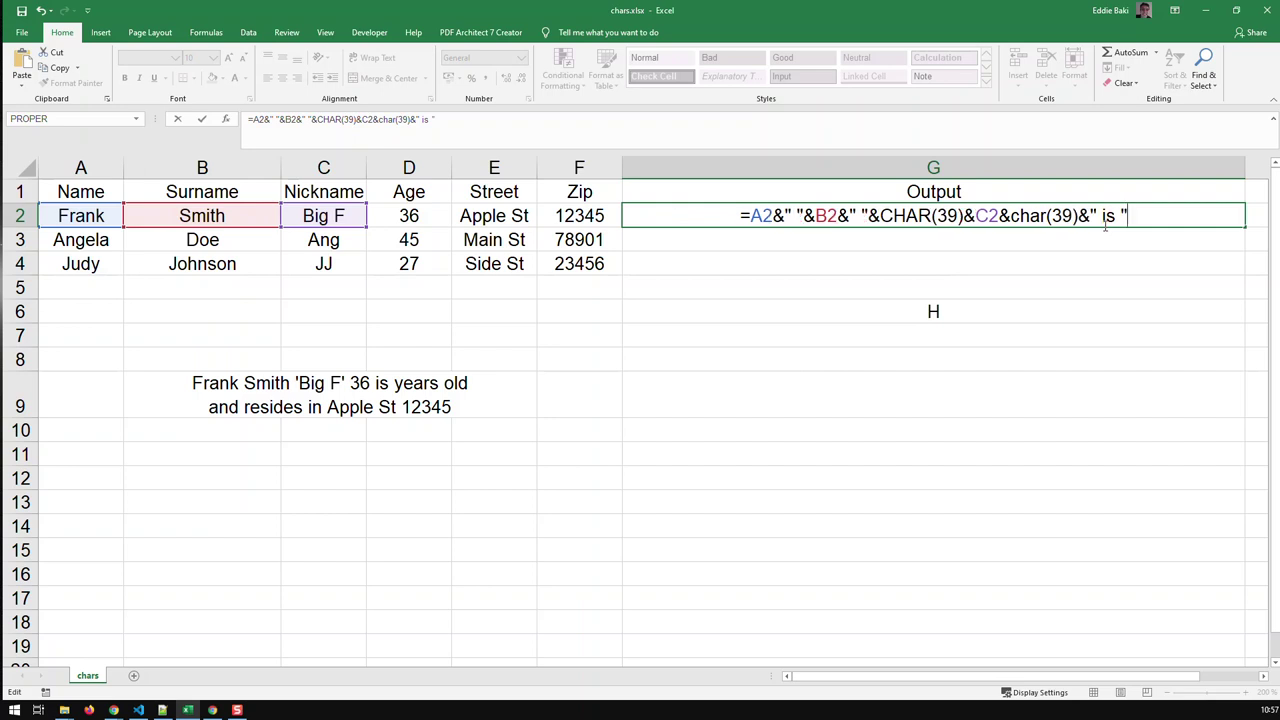
pyautogui.write('&')
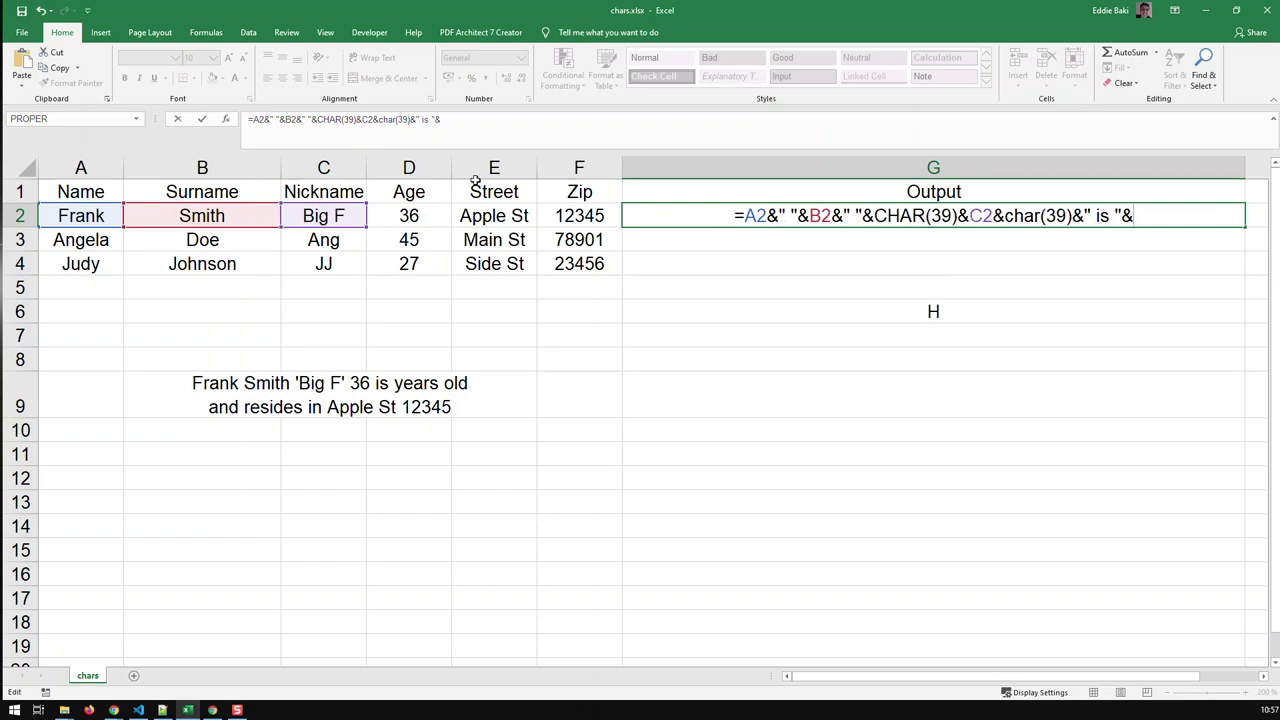
pyautogui.click(409, 216)
pyautogui.write('&" yea')
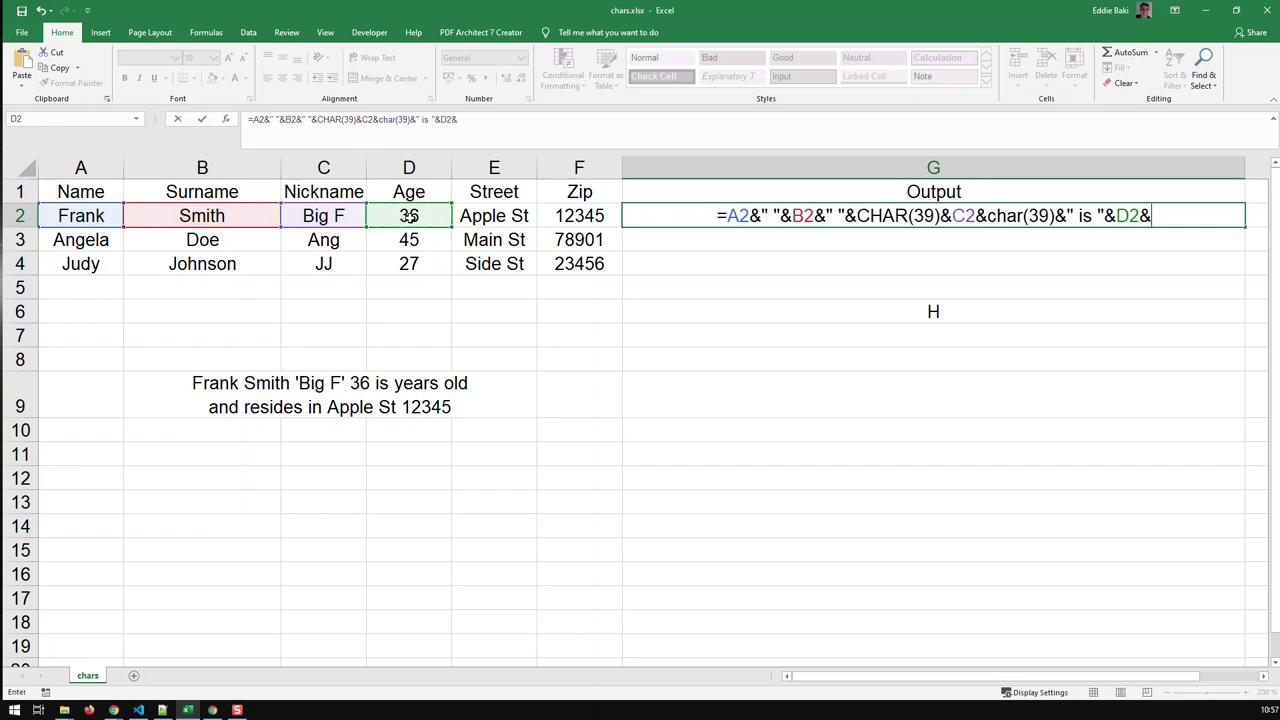
pyautogui.write('rs')
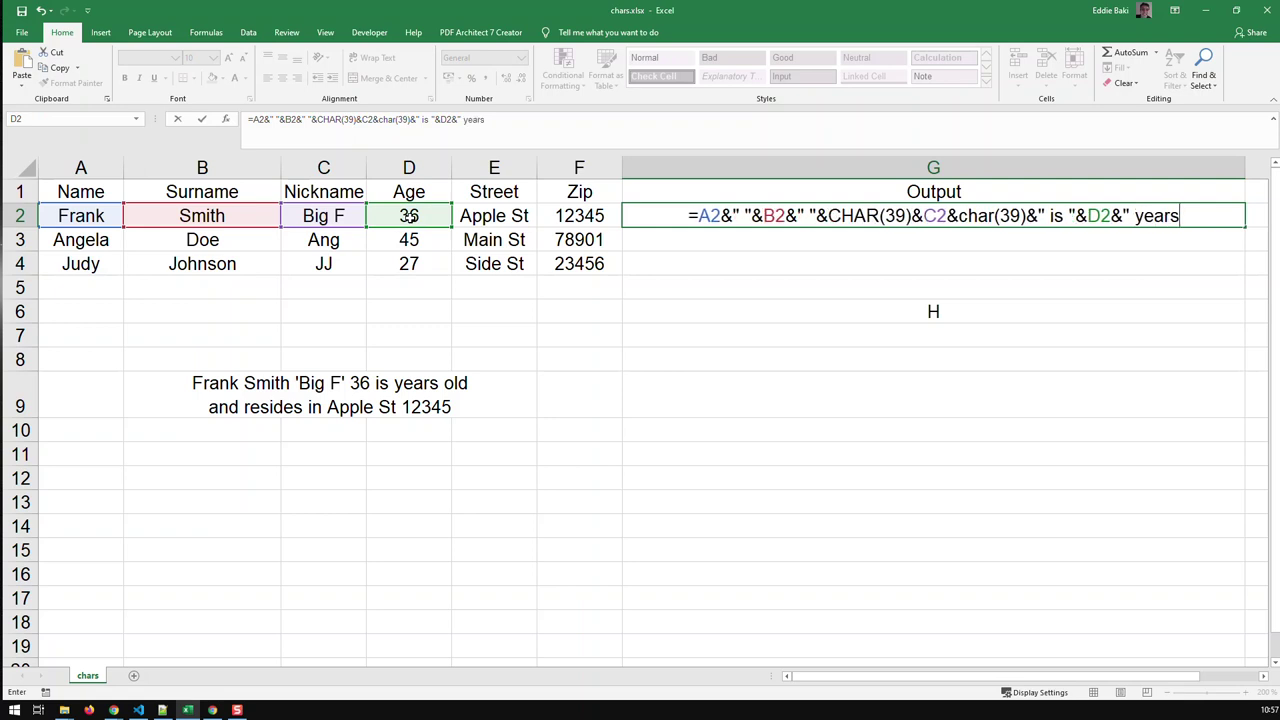
pyautogui.write(' old"')
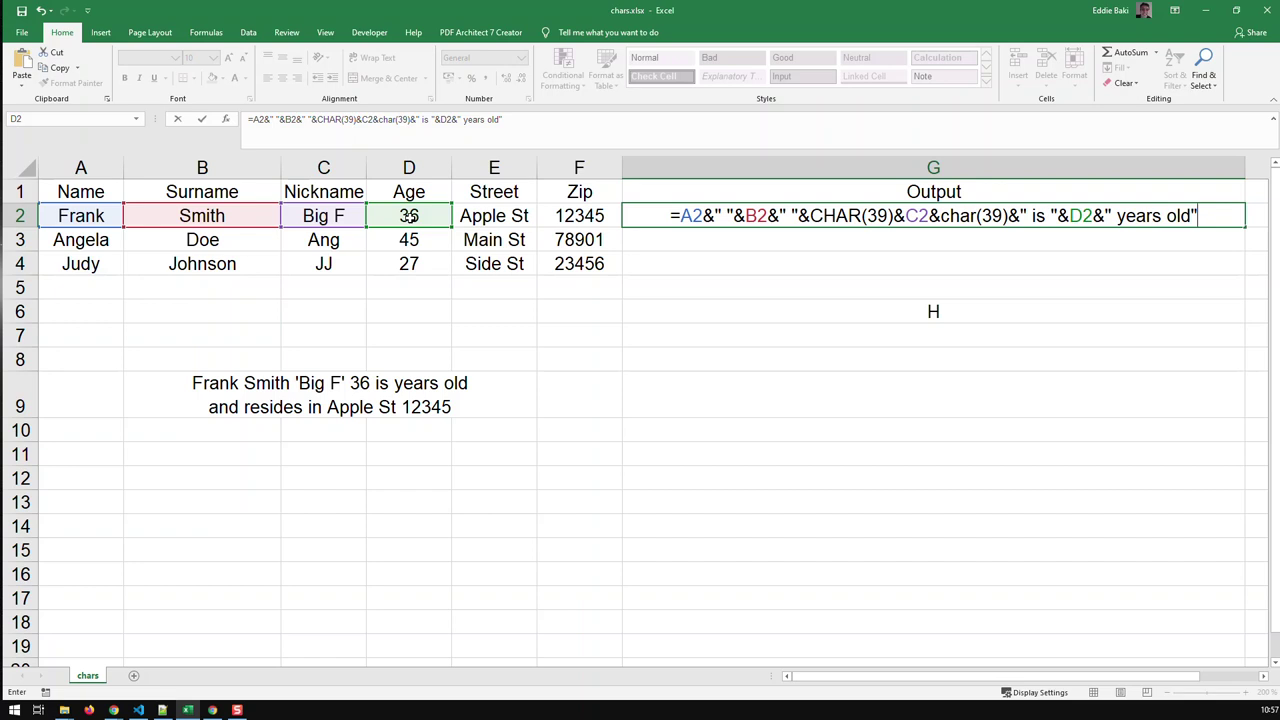
pyautogui.write('&')
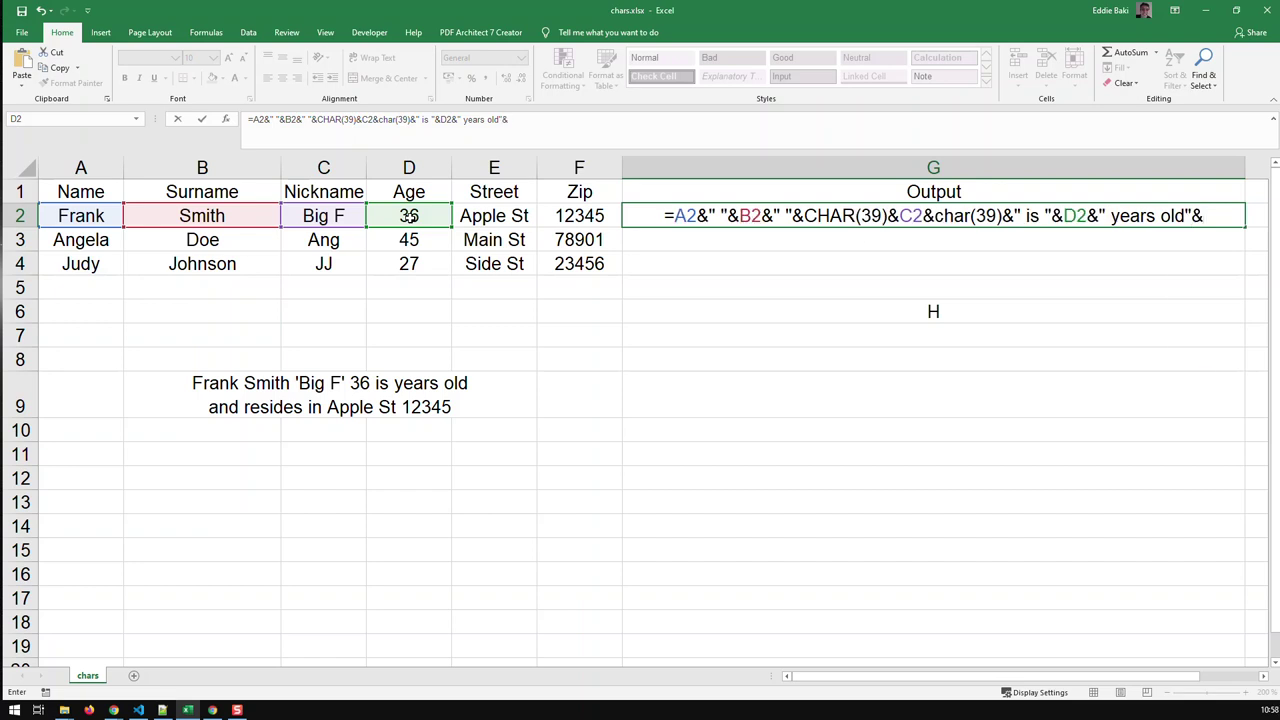
pyautogui.write('char(')
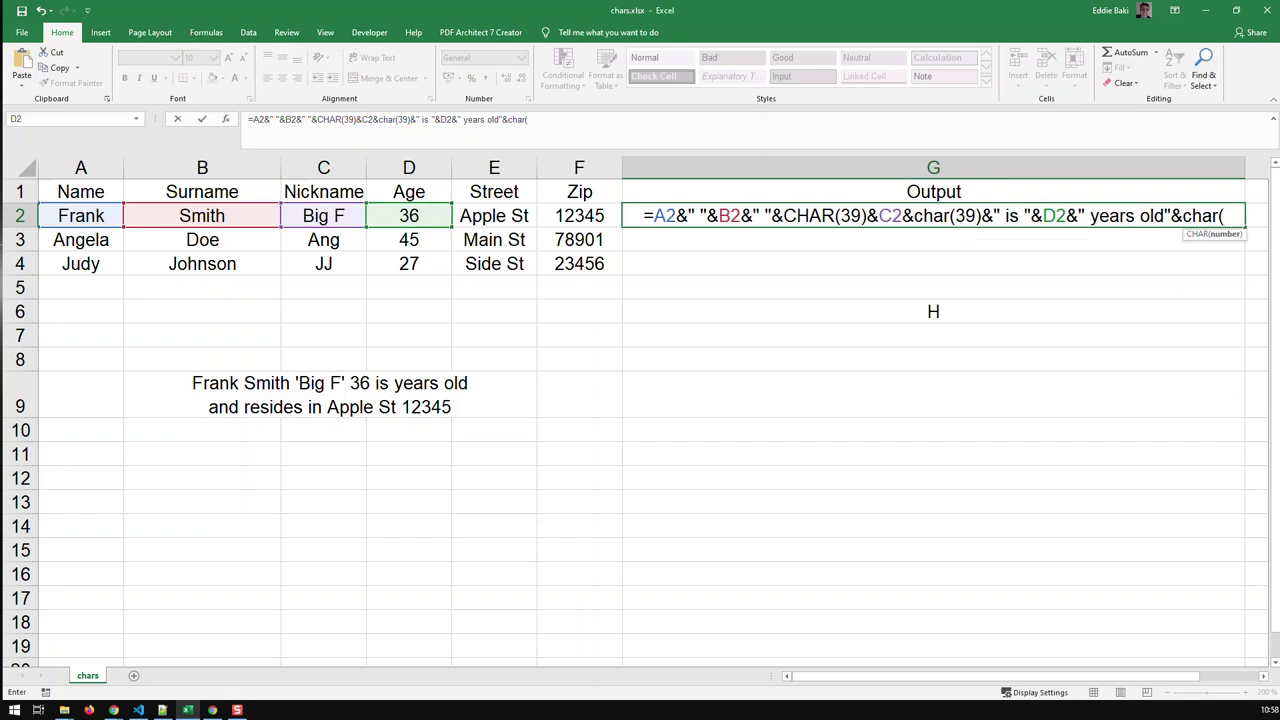
pyautogui.hotkey('alt', 'Tab')
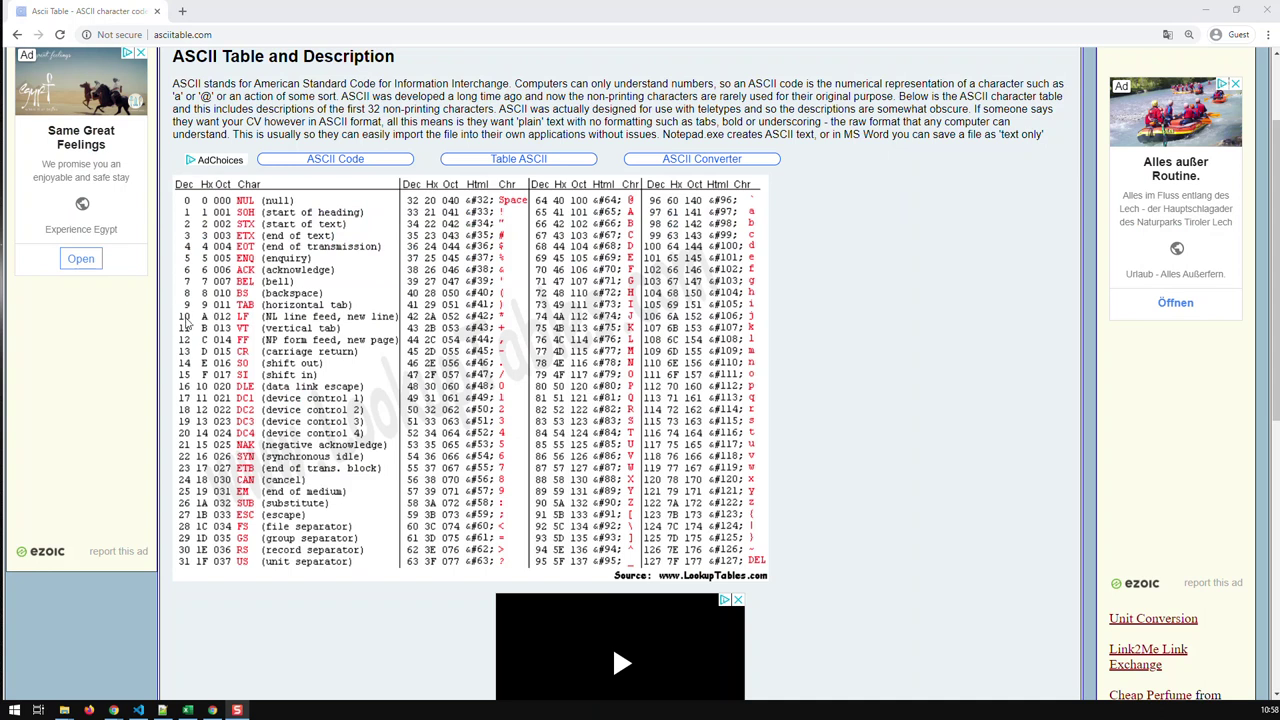
# Step: Continue G2 with CHAR(10), " and resides in ", street E2, a space and zip F2
pyautogui.hotkey('alt', 'Tab')
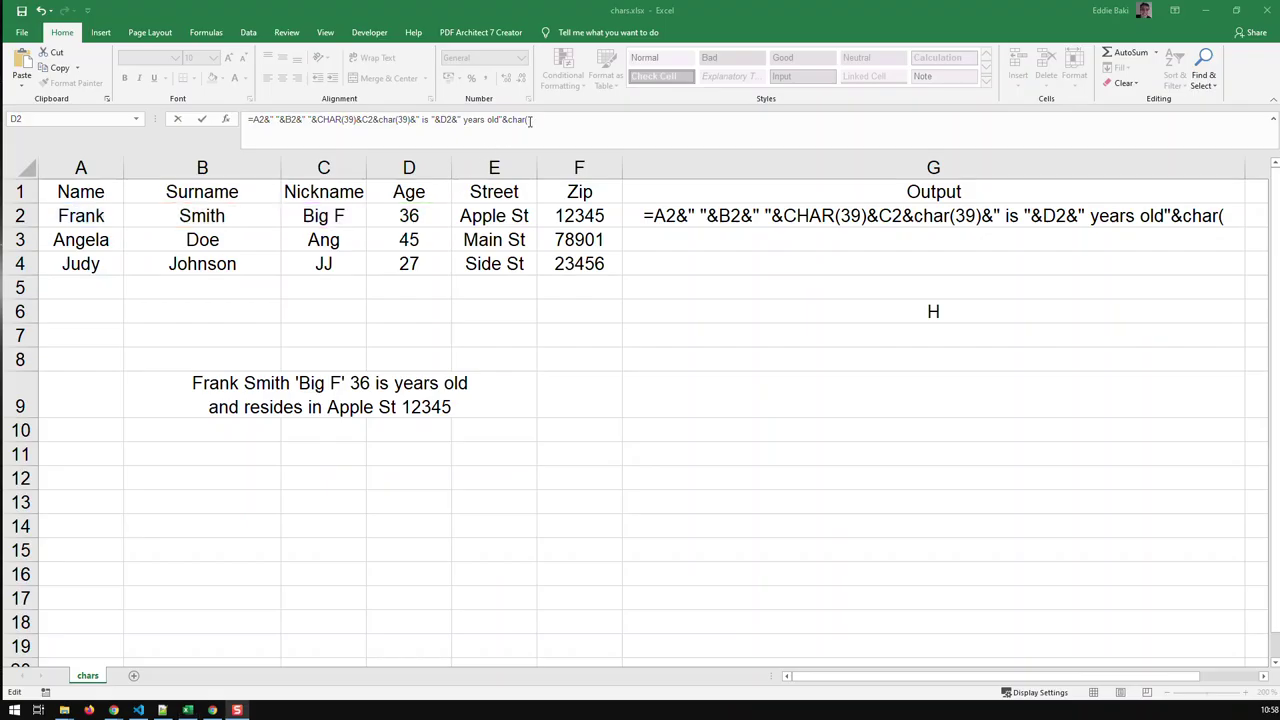
pyautogui.write('10)')
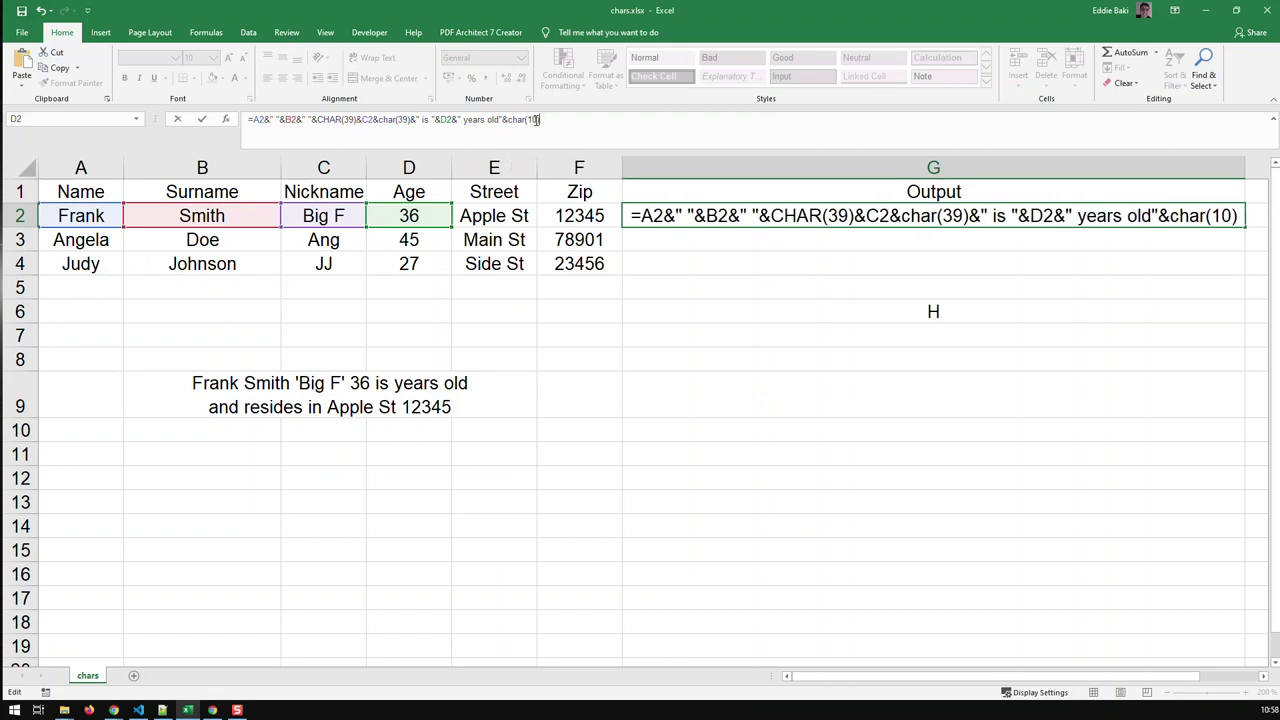
pyautogui.write('&"')
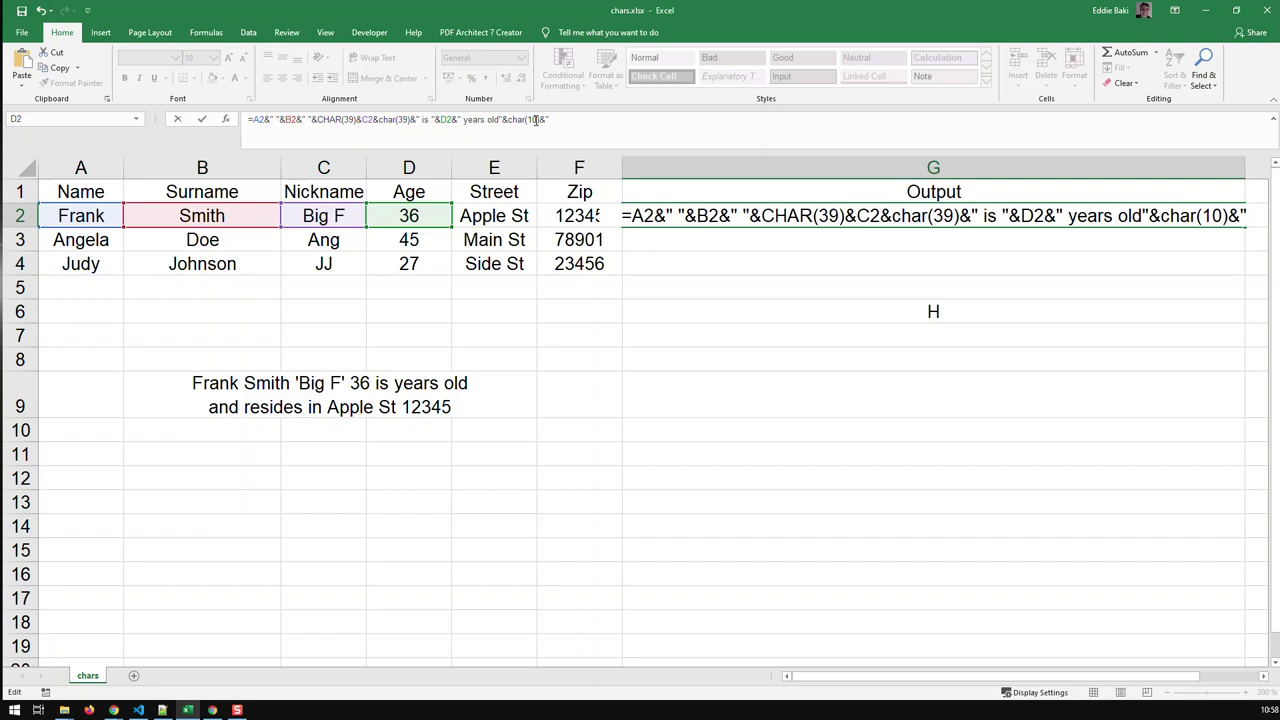
pyautogui.write(' and re')
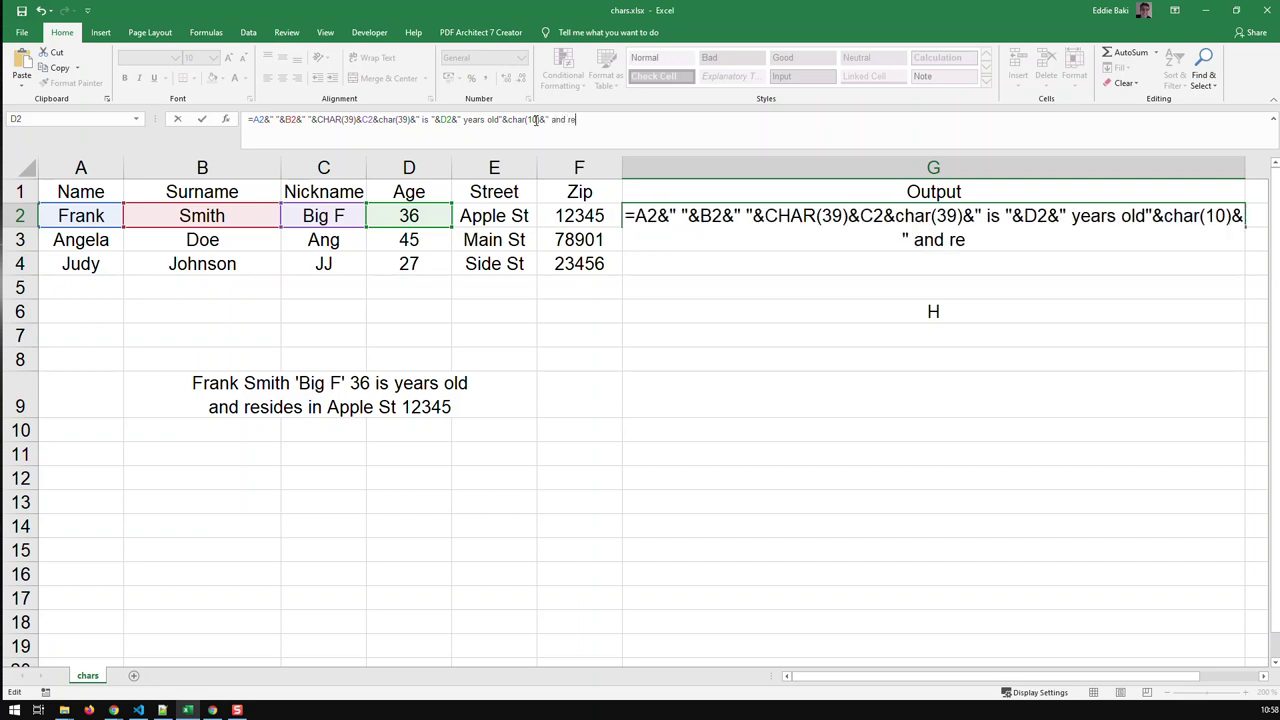
pyautogui.write('sides in ')
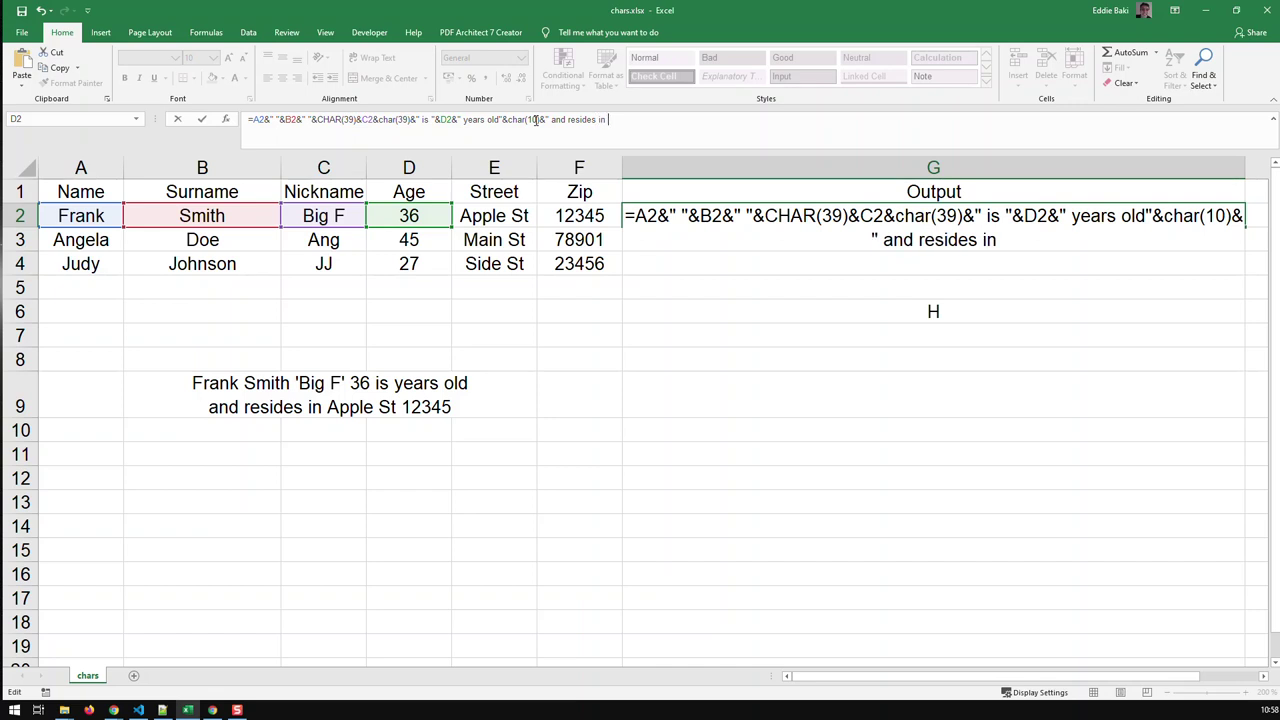
pyautogui.write('"')
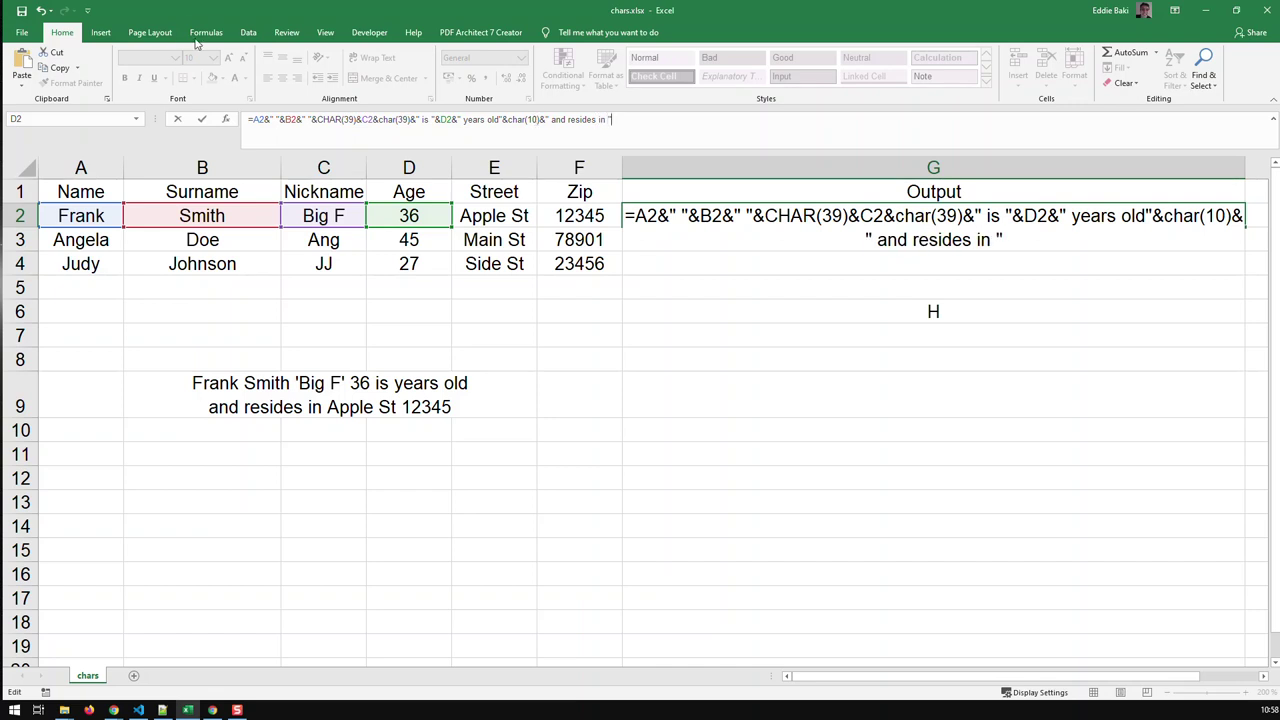
pyautogui.write('&')
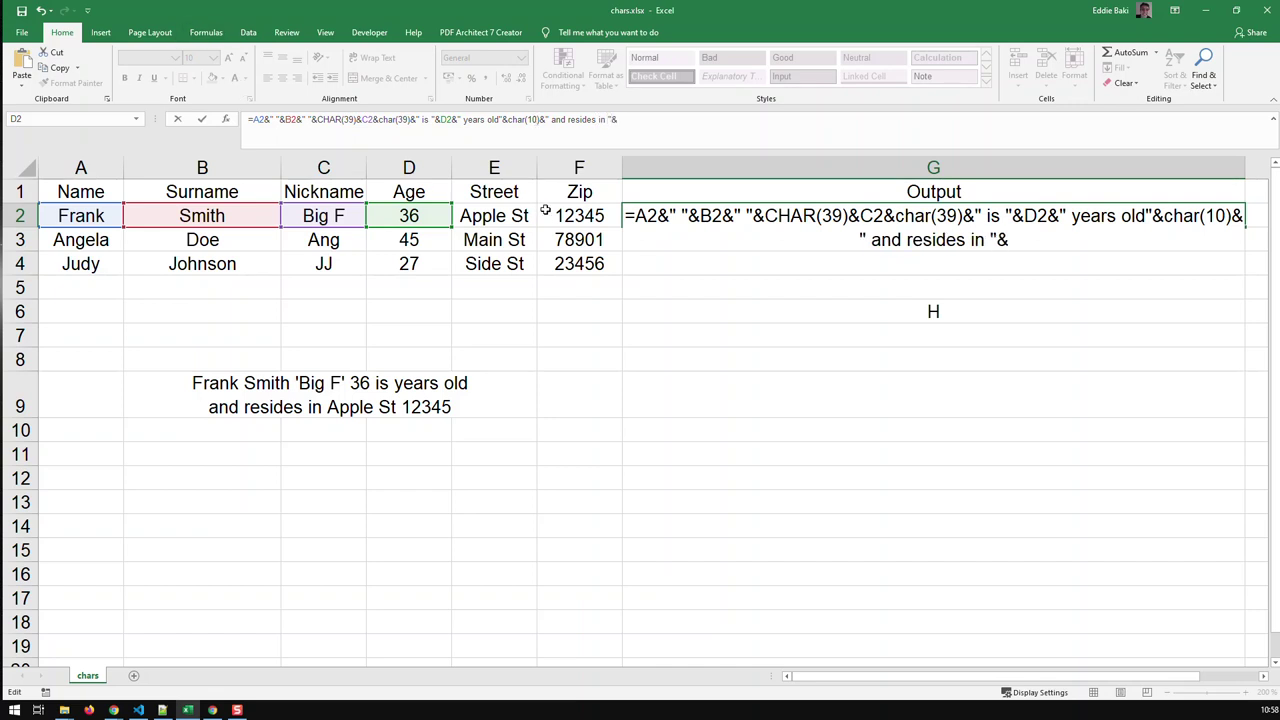
pyautogui.click(494, 217)
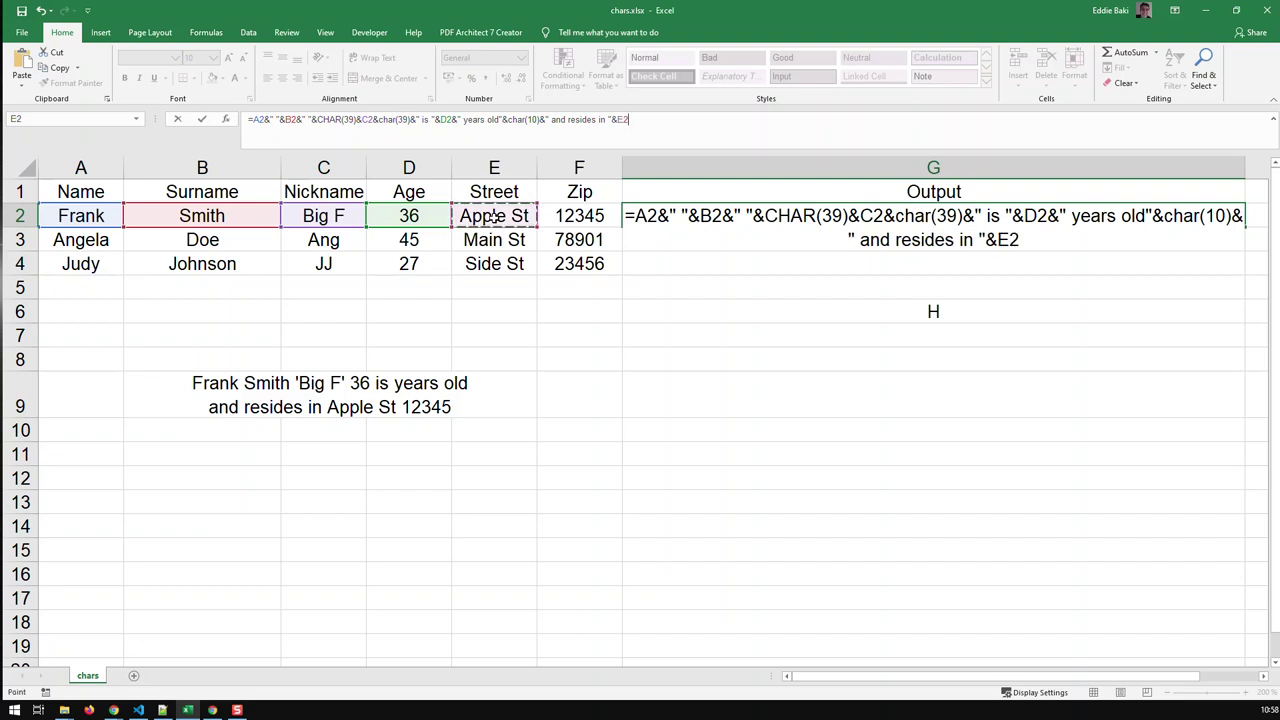
pyautogui.write('&" "')
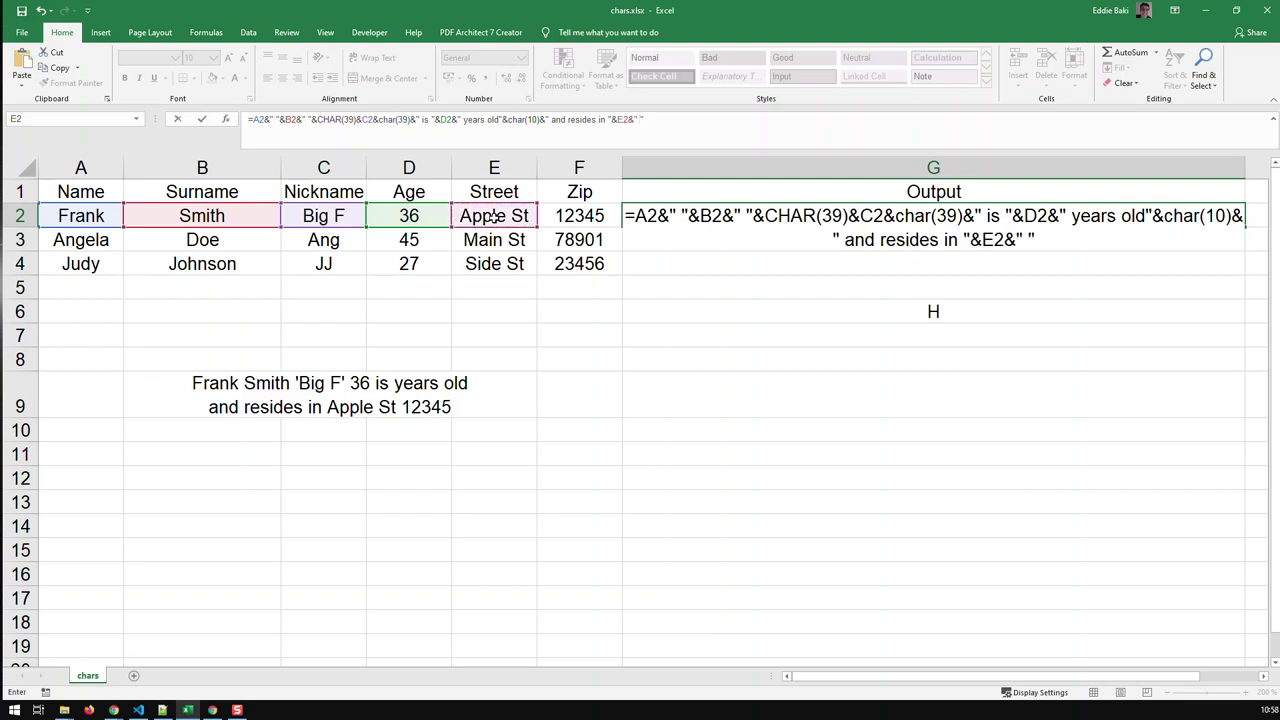
pyautogui.write('&')
pyautogui.click(580, 216)
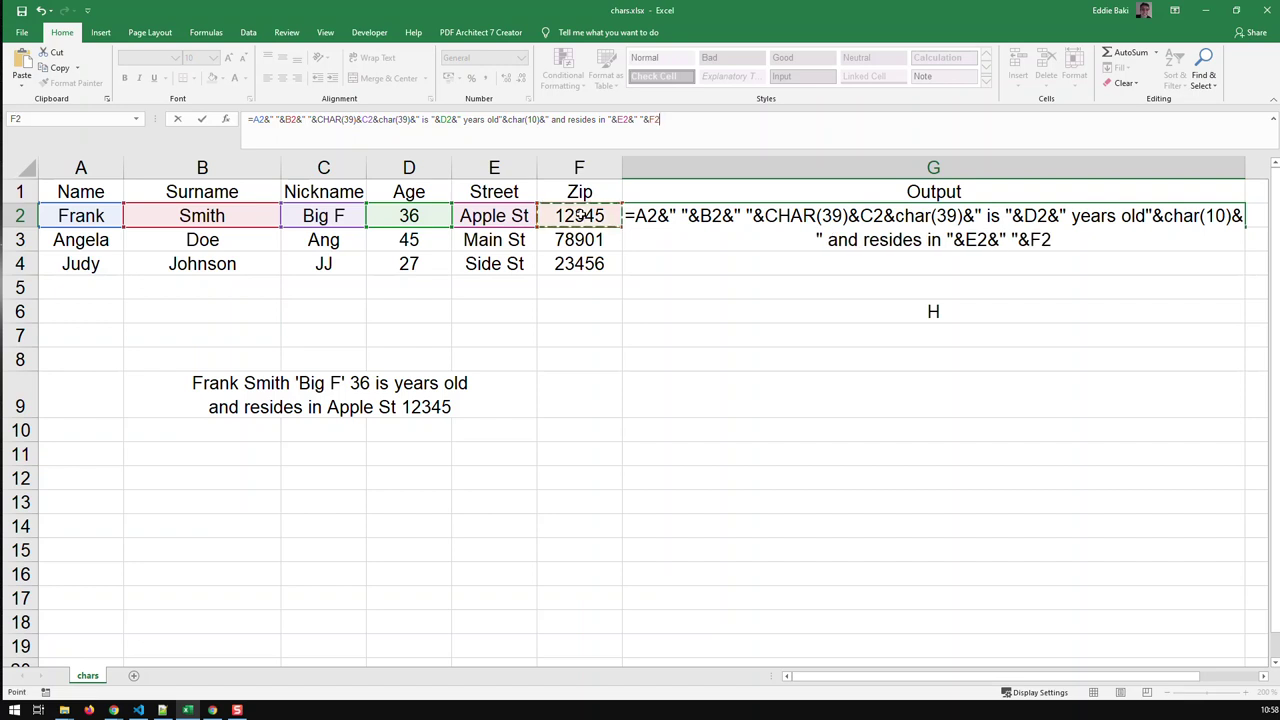
# Step: Commit the G2 sentence formula, removing the extra space before 'and resides in'
pyautogui.press('Return')
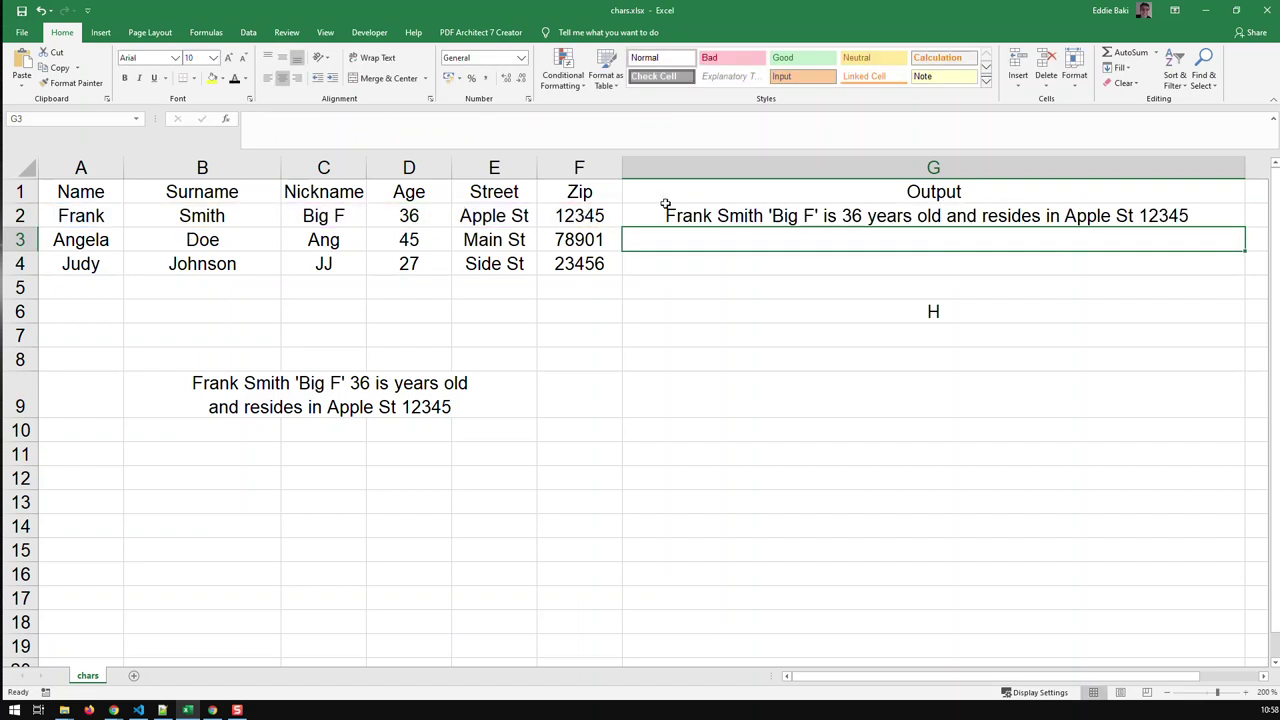
pyautogui.click(879, 219)
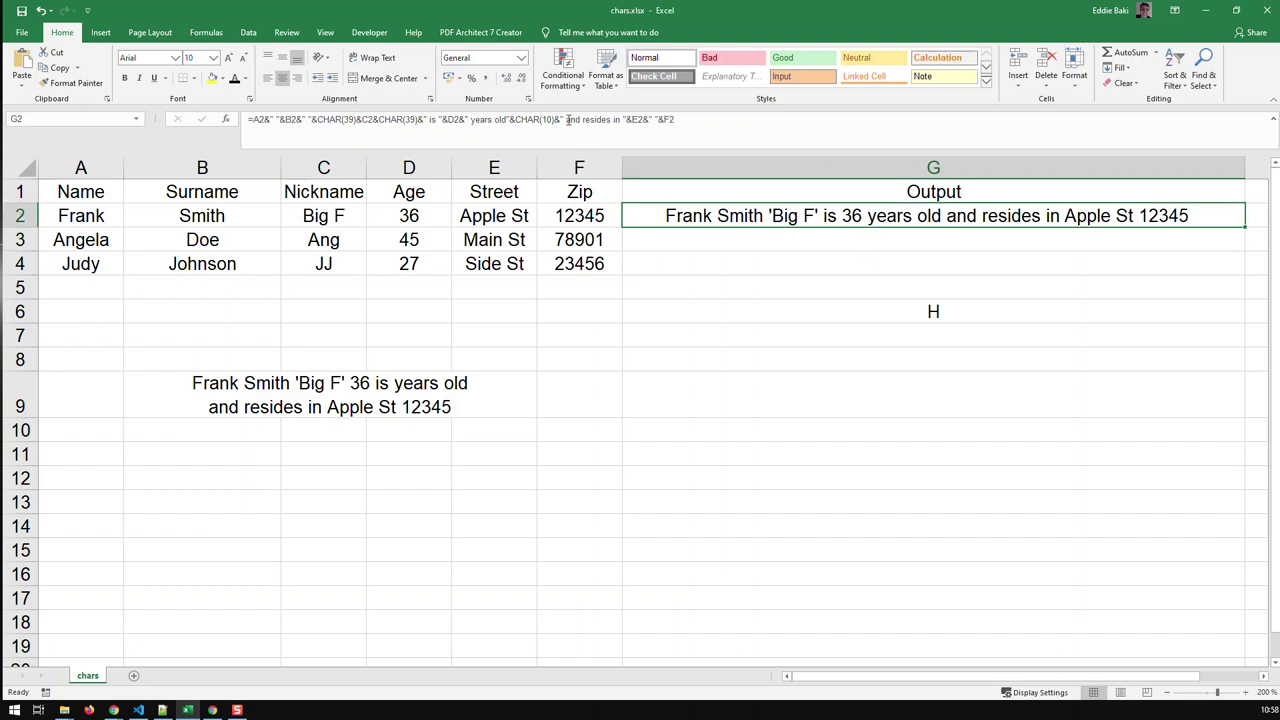
pyautogui.click(567, 119)
pyautogui.press('BackSpace')
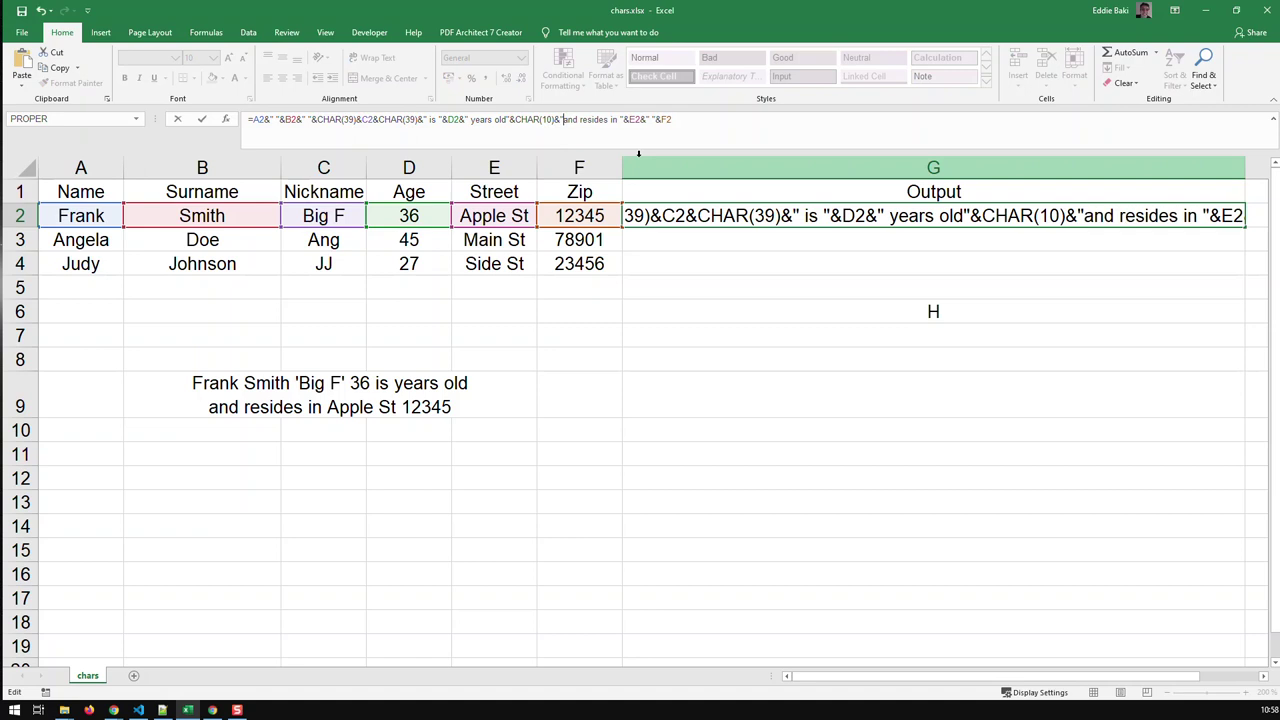
pyautogui.press('Return')
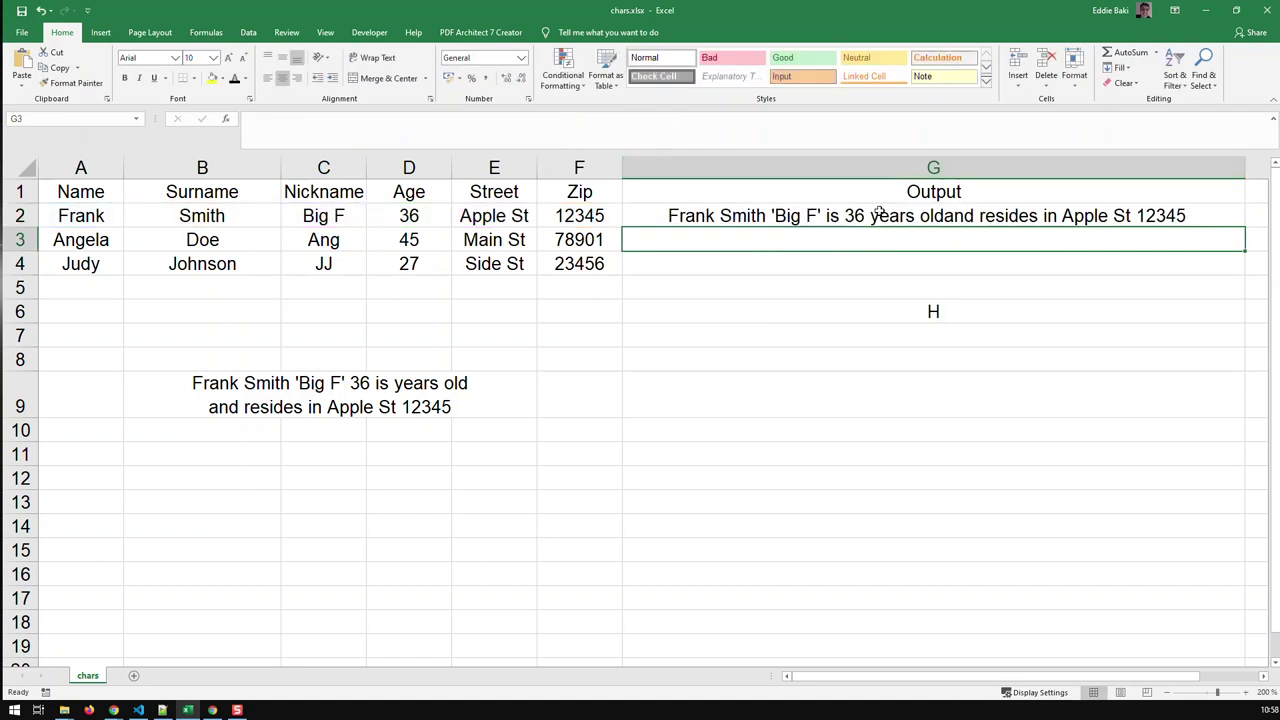
# Step: Fill the sentence formula down through G4 and clear the H from G6
pyautogui.click(877, 212)
pyautogui.moveTo(1245, 227); pyautogui.dragTo(1236, 267)
pyautogui.click(947, 311)
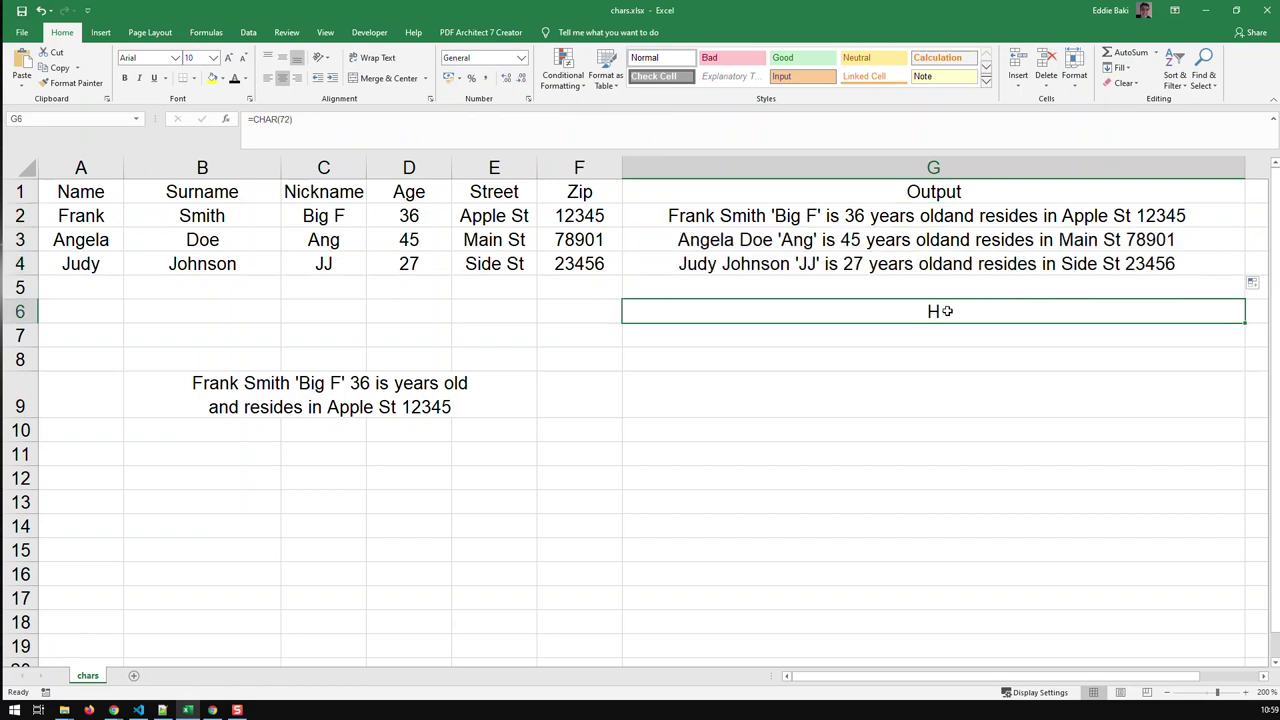
pyautogui.press('Delete')
# Step: Set merged cell B9 to =G2, fill it down through row 11, and select rows 9–11
pyautogui.click(277, 401)
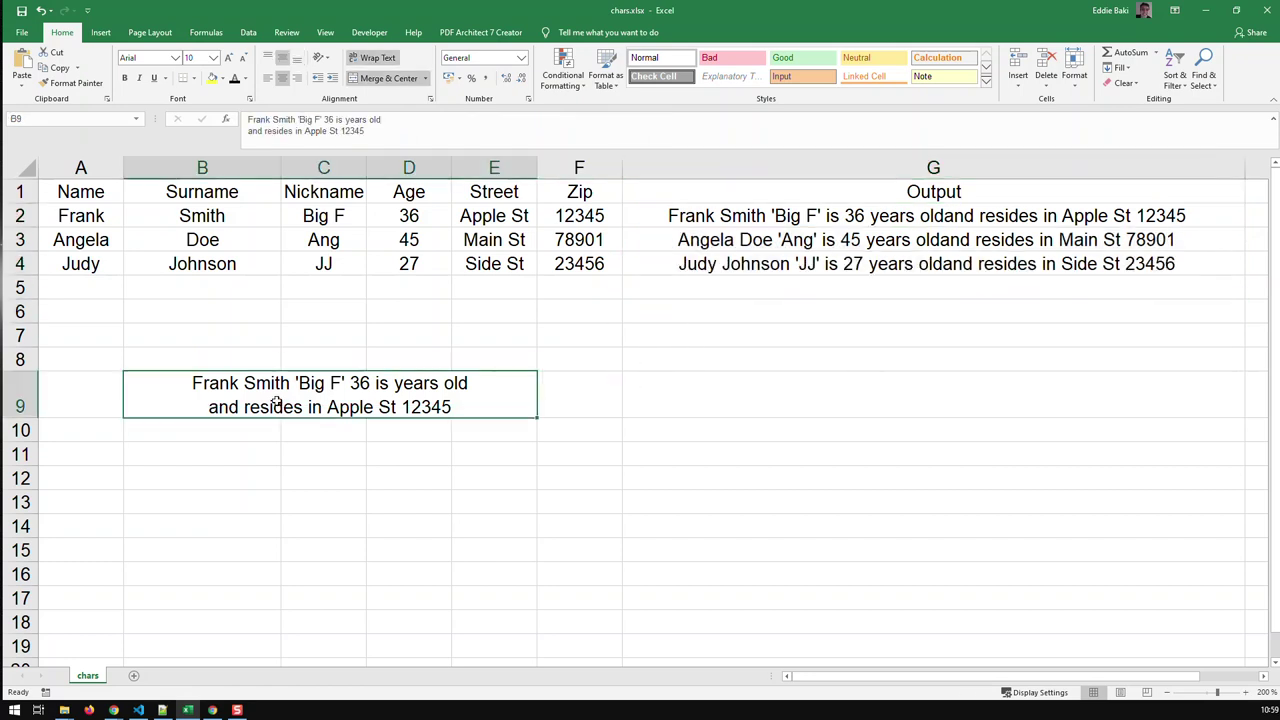
pyautogui.write('=')
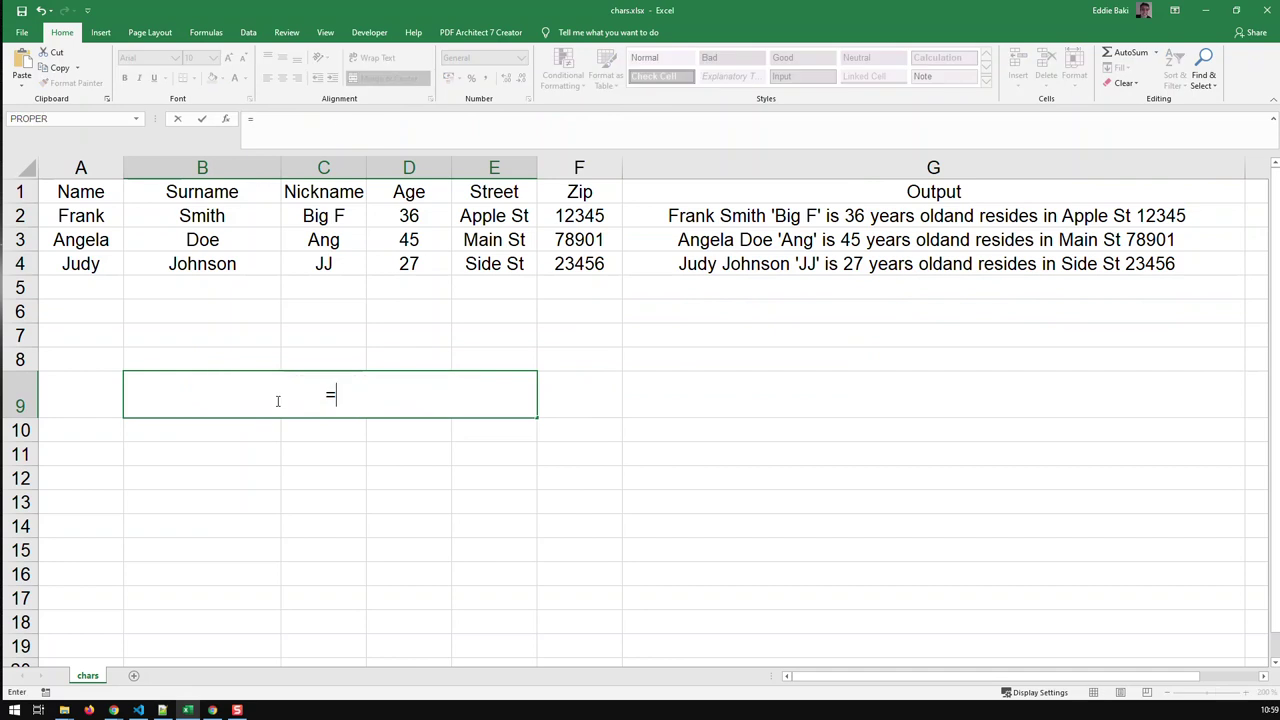
pyautogui.click(787, 216)
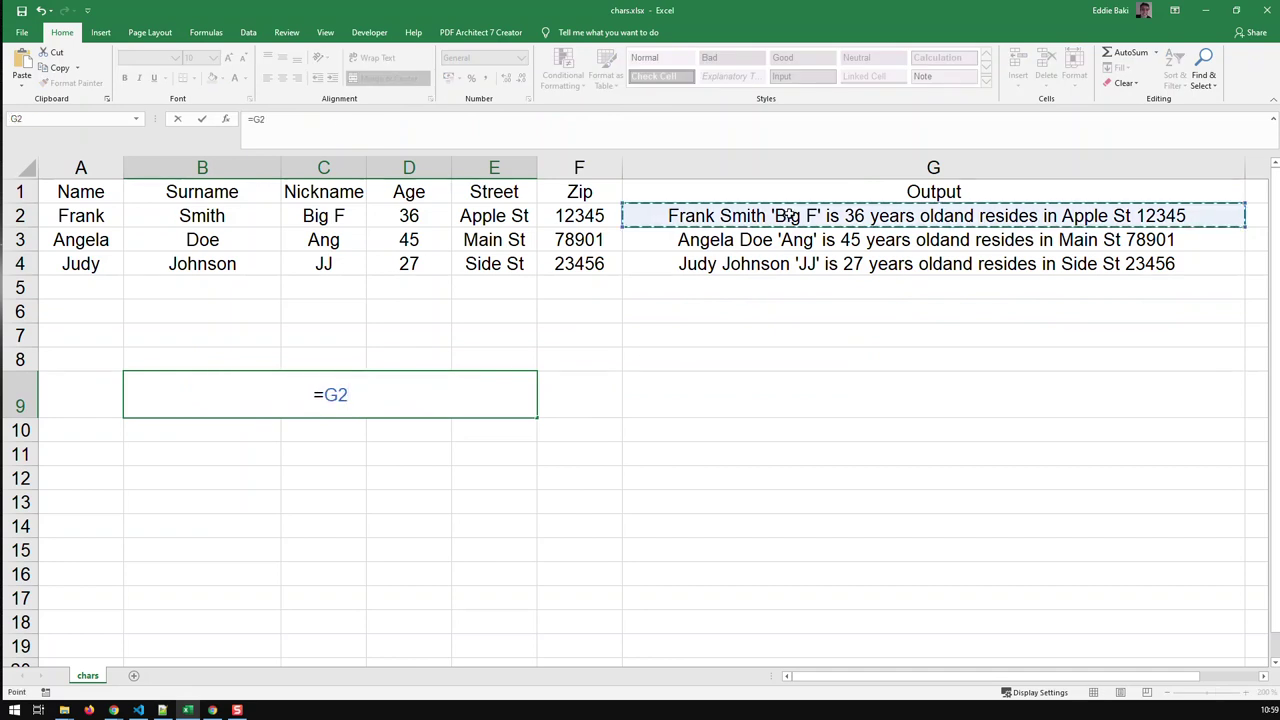
pyautogui.press('Return')
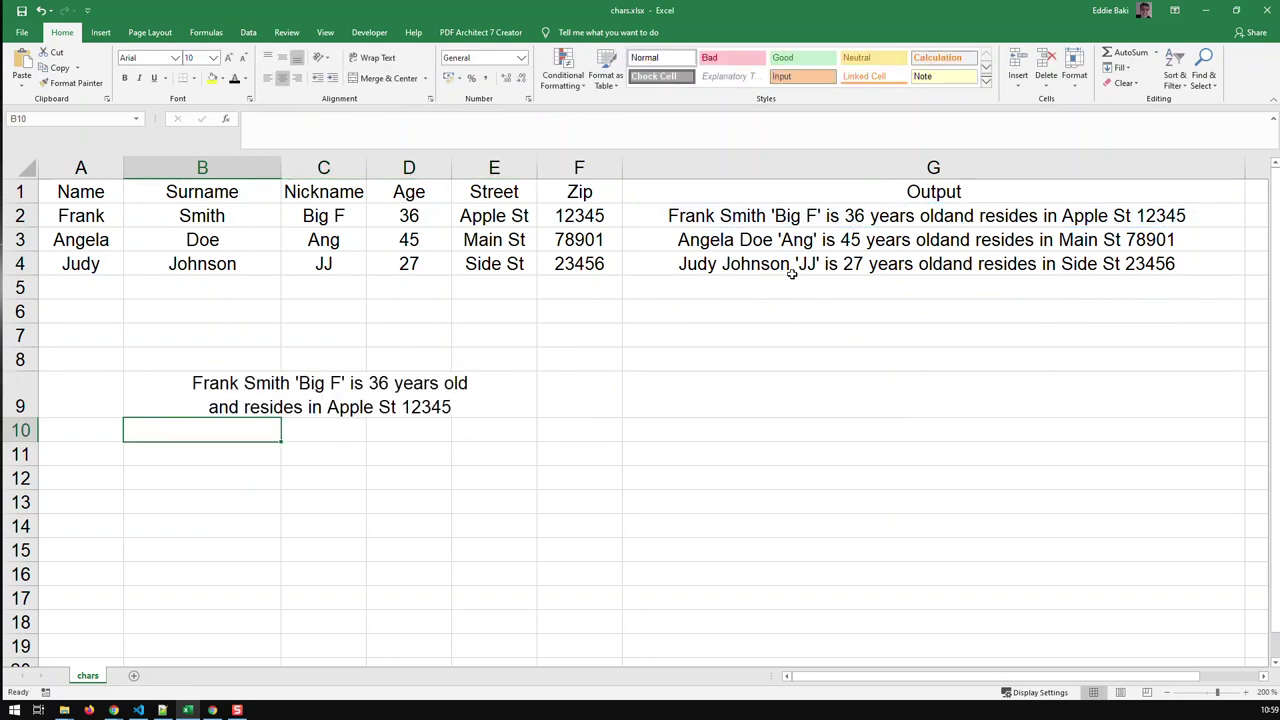
pyautogui.click(436, 392)
pyautogui.moveTo(538, 418); pyautogui.dragTo(538, 464)
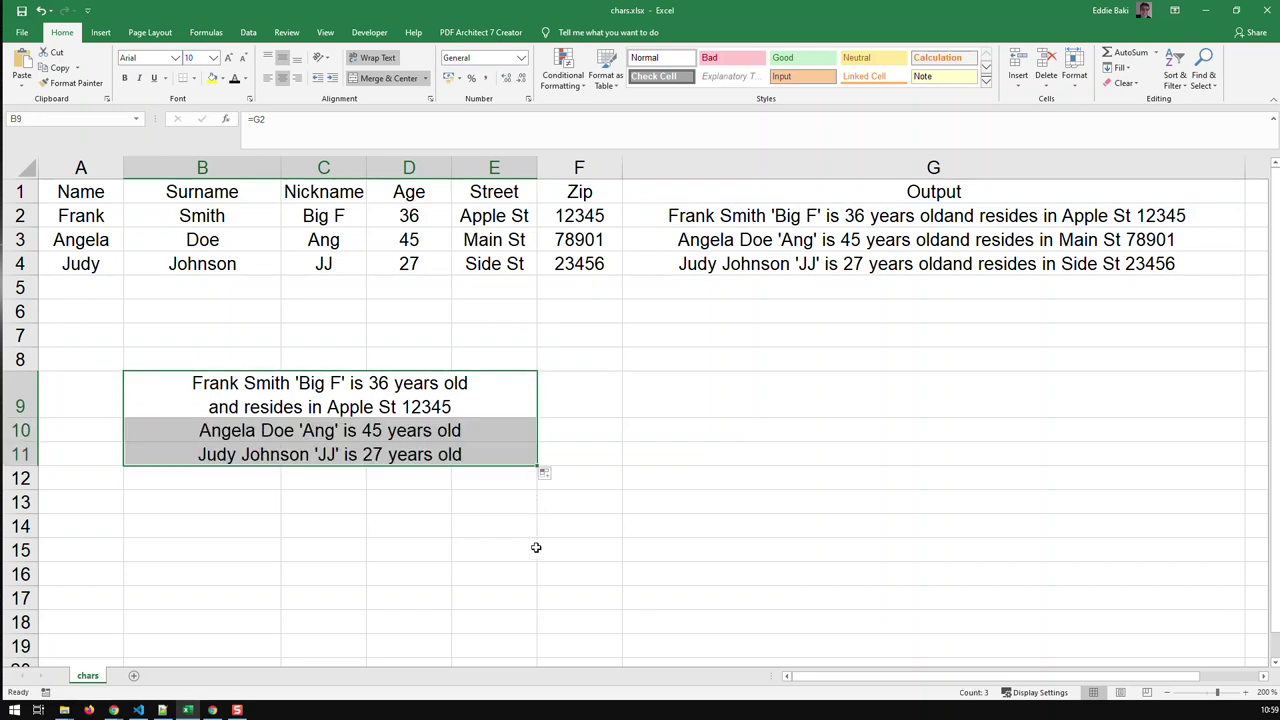
pyautogui.moveTo(17, 398); pyautogui.dragTo(17, 458)
# Step: Set rows 9–11 to height 50 and check the merged sentences in B10 and B9
pyautogui.click(1074, 80)
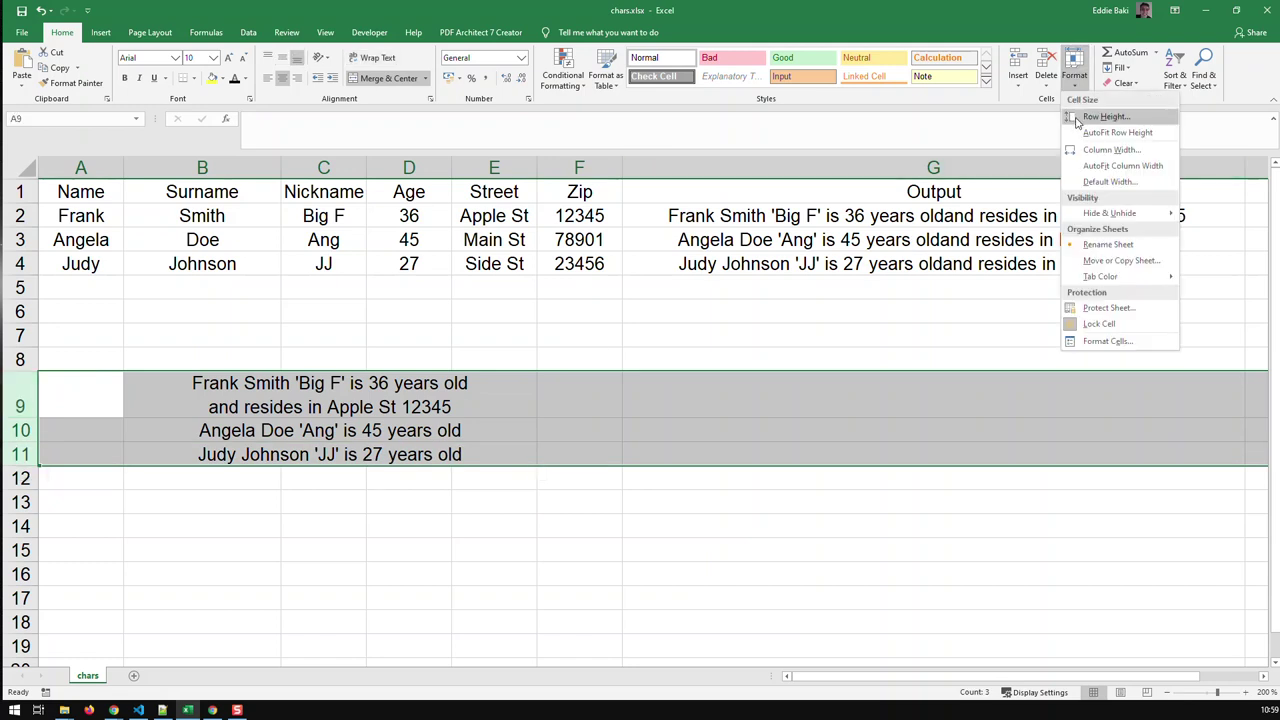
pyautogui.click(1100, 121)
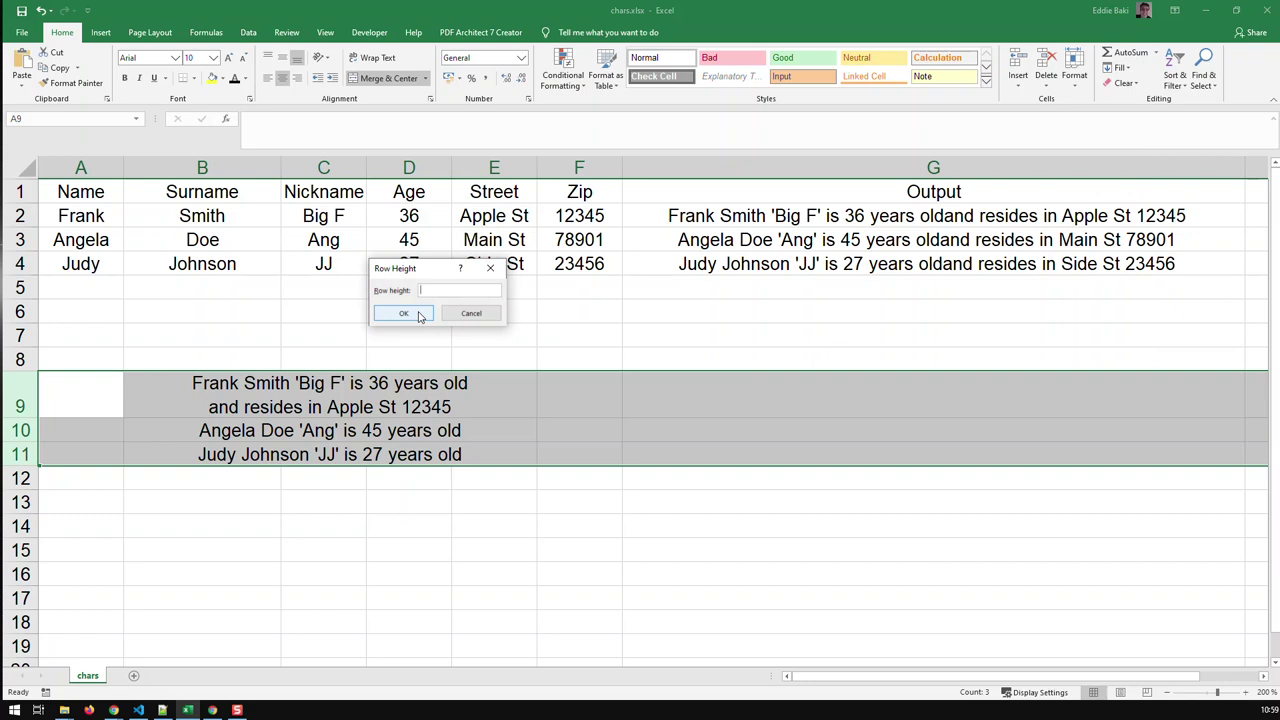
pyautogui.click(404, 313)
pyautogui.click(357, 498)
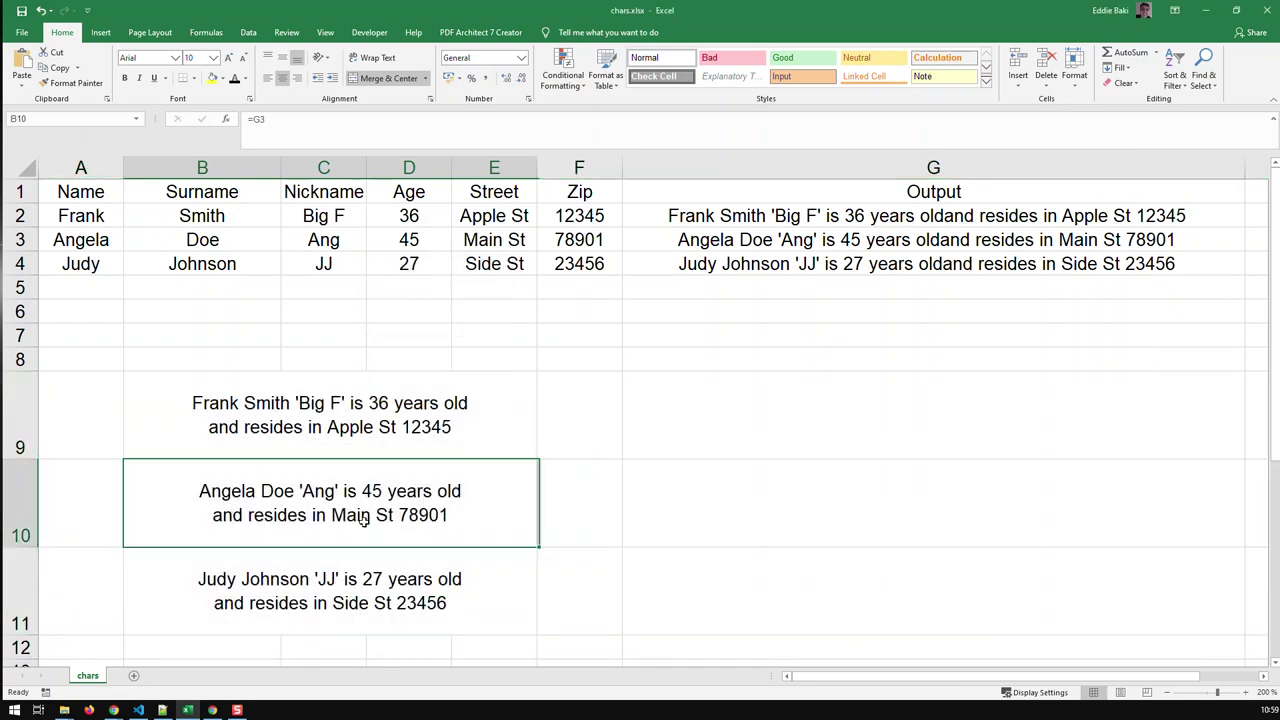
pyautogui.click(416, 432)
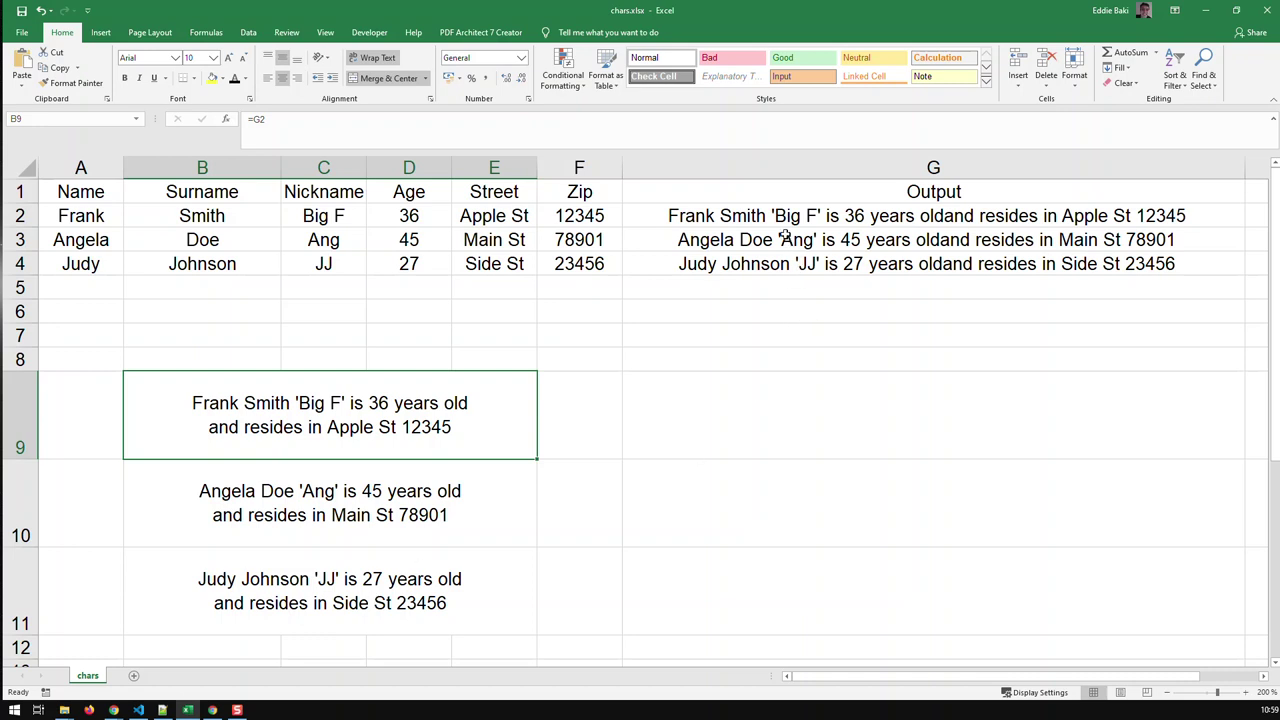
# Step: Copy the G2:G4 Output sentences into Notepad++ and select the opening quotation mark on line 1
pyautogui.moveTo(775, 215); pyautogui.dragTo(770, 263)
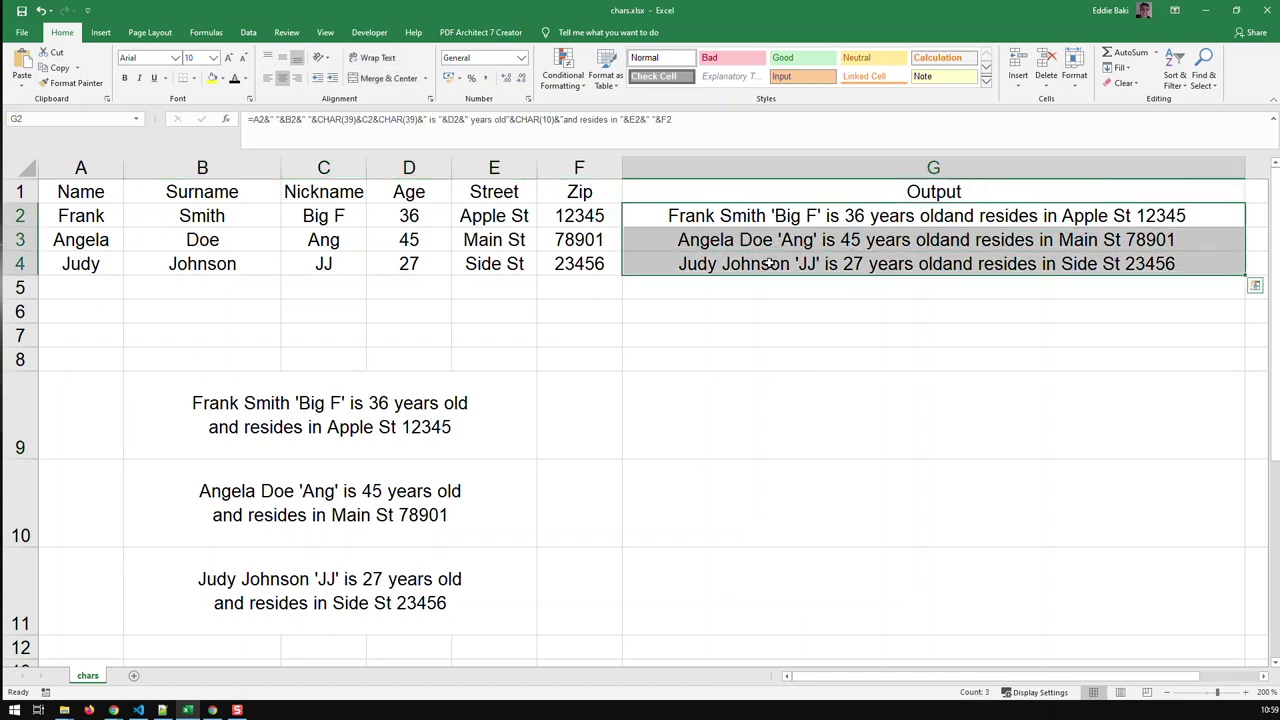
pyautogui.hotkey('ctrl', 'c')
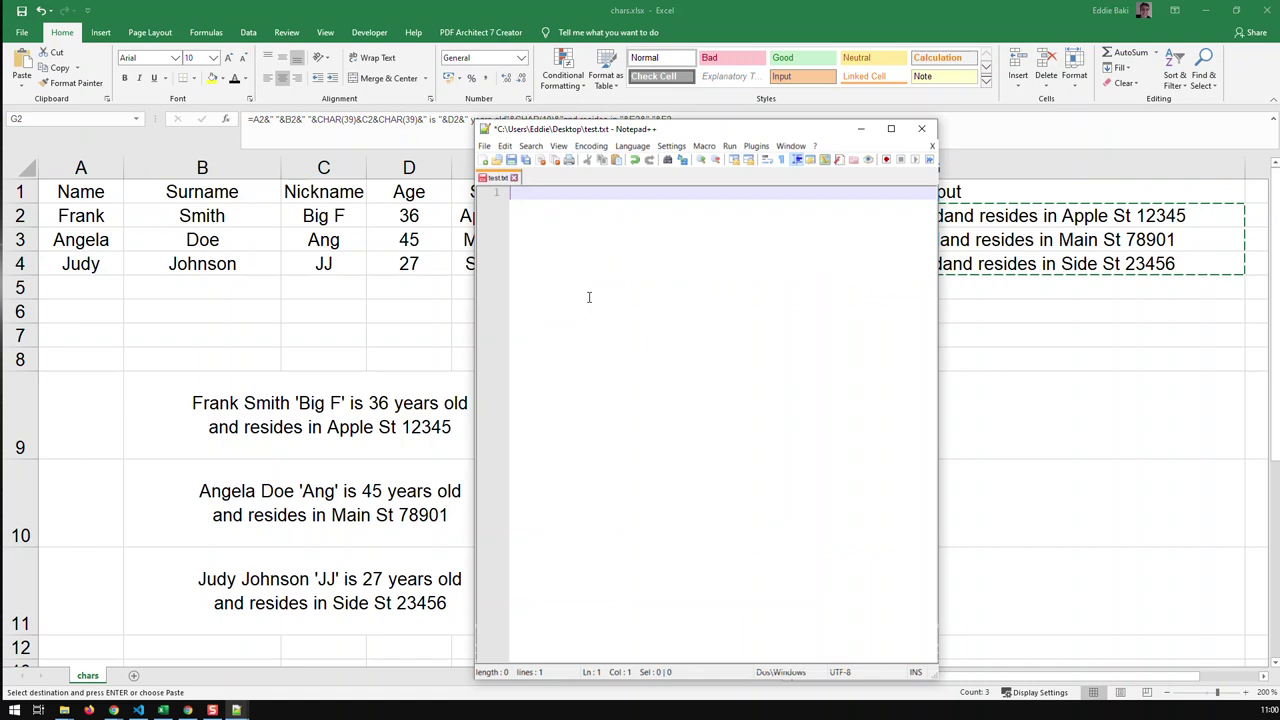
pyautogui.hotkey('ctrl', 'v')
pyautogui.click(750, 208)
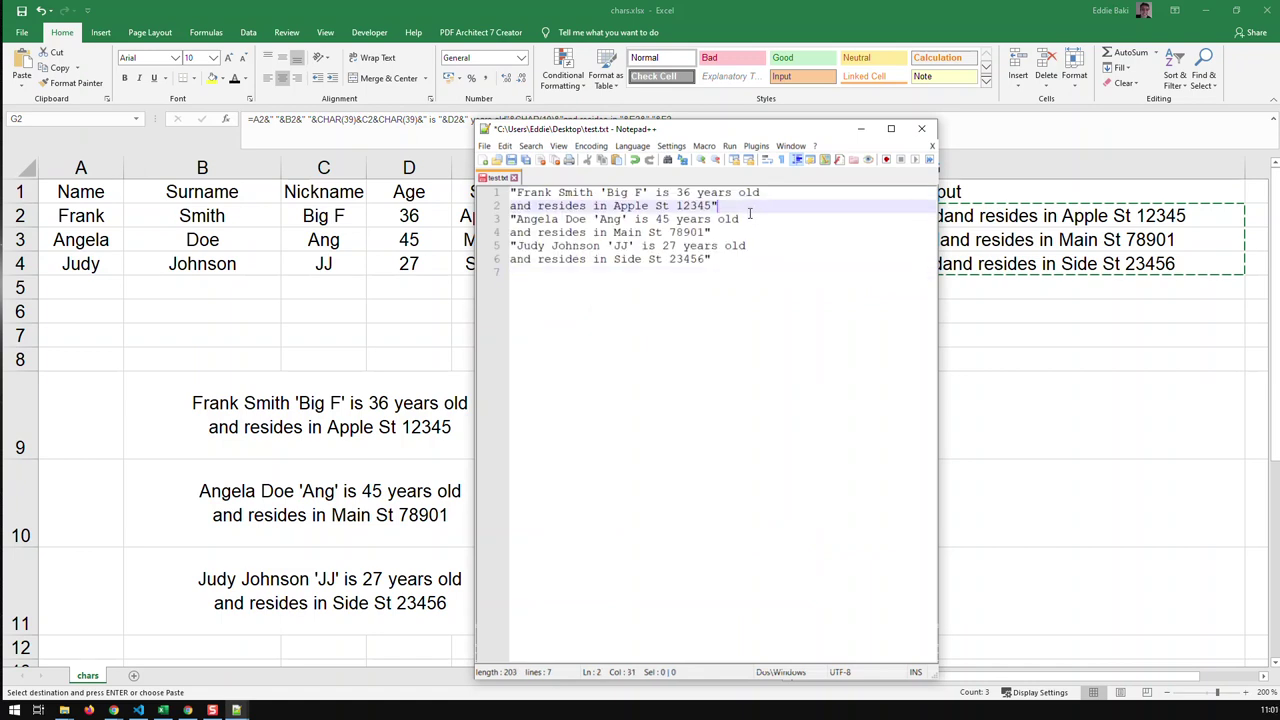
pyautogui.moveTo(516, 193); pyautogui.dragTo(510, 193)
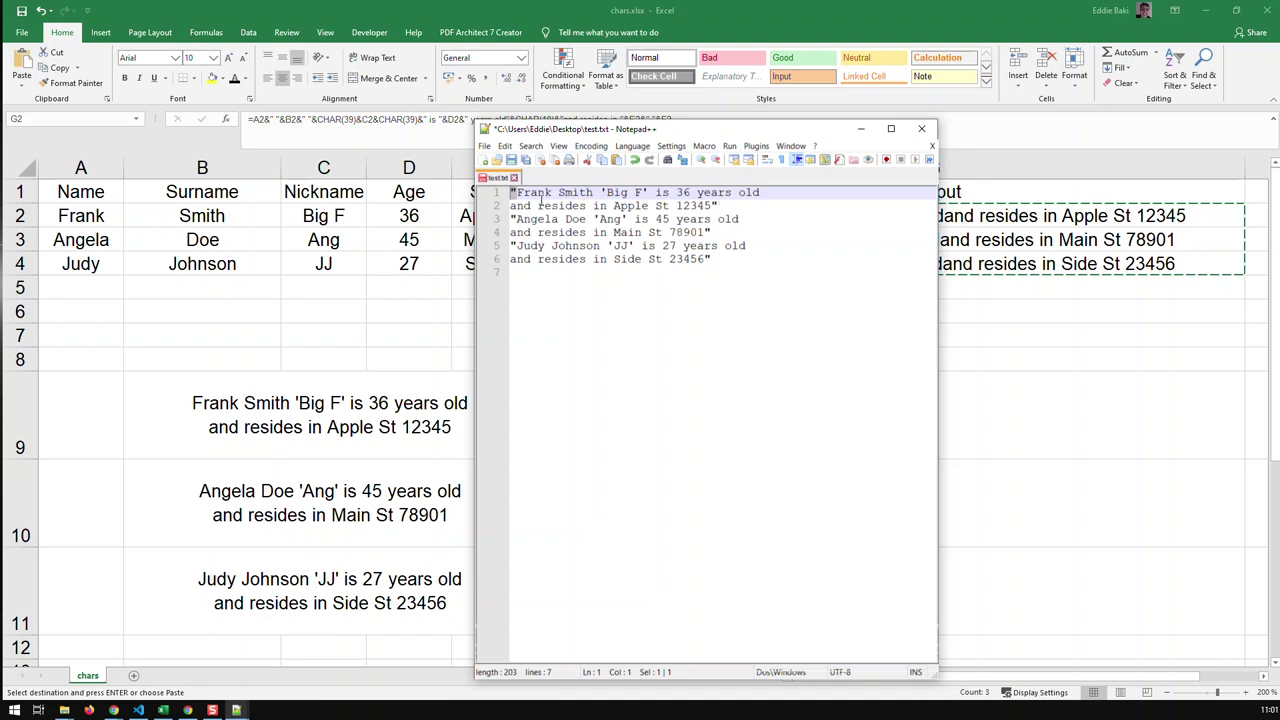
# Step: Replace every quotation mark in test.txt with nothing, then cancel the close prompt with Abbrechen
pyautogui.hotkey('ctrl', 'h')
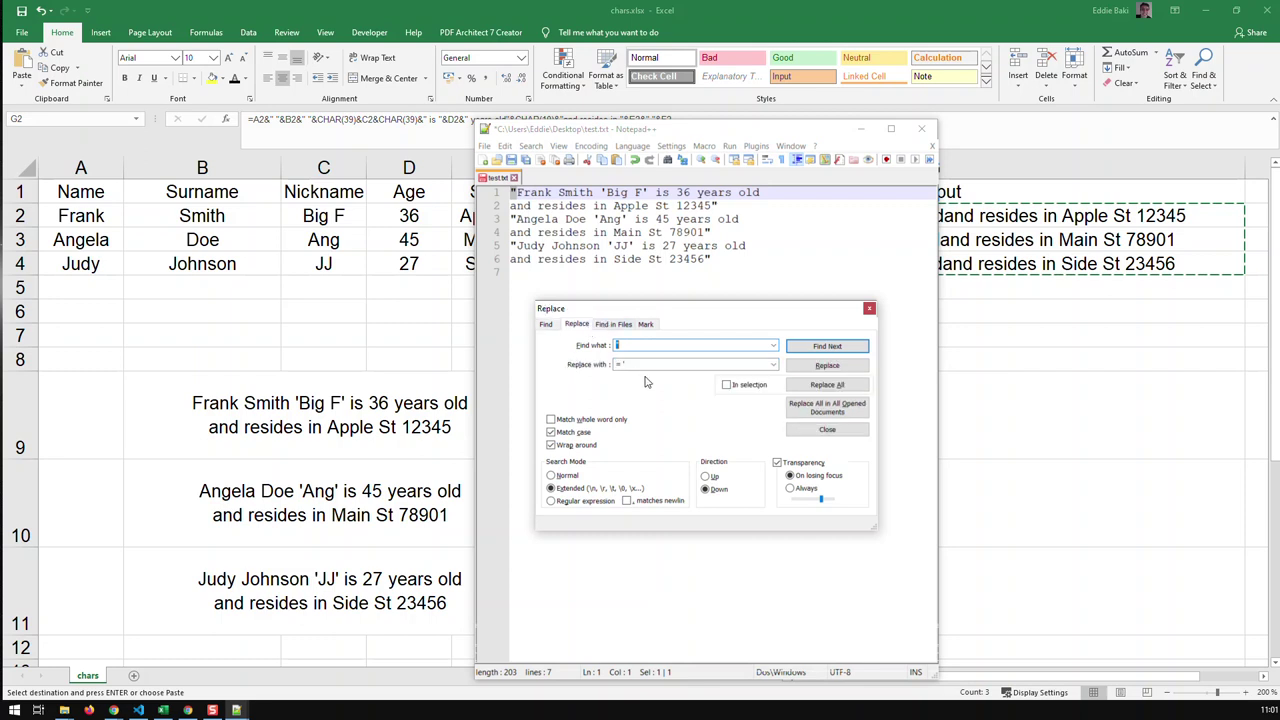
pyautogui.press('Tab')
pyautogui.press('BackSpace')
pyautogui.click(827, 386)
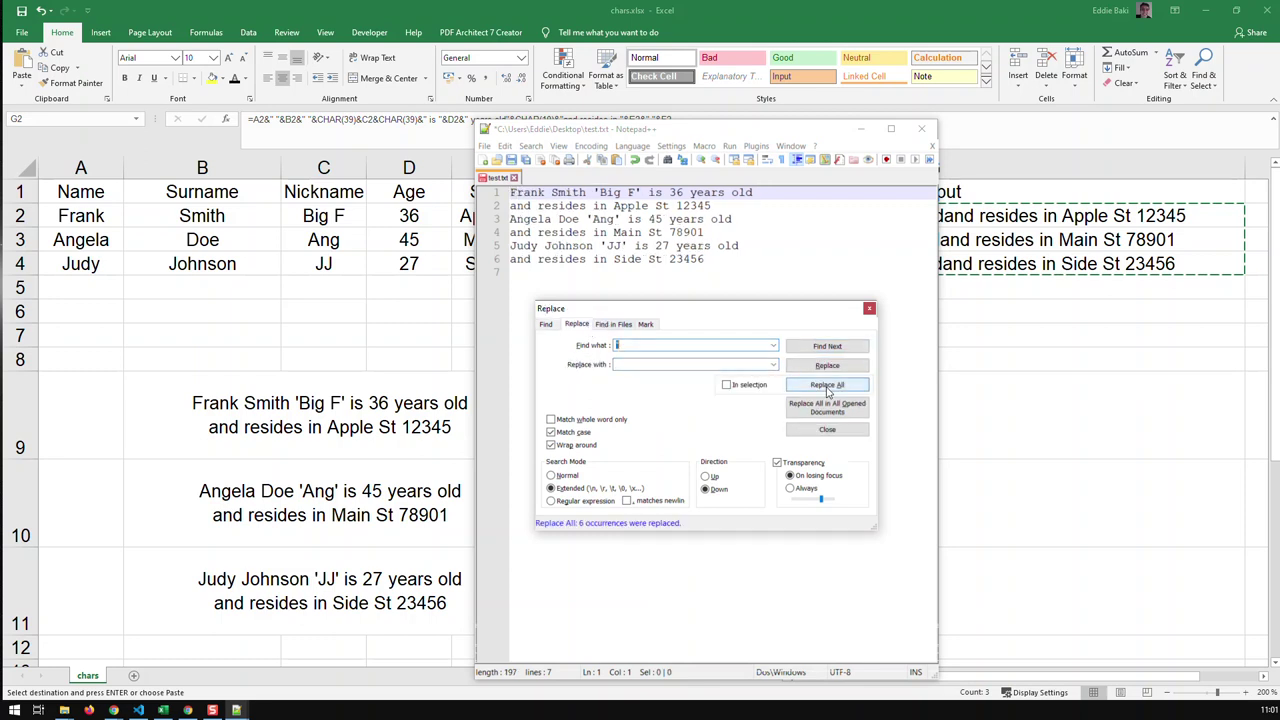
pyautogui.click(869, 308)
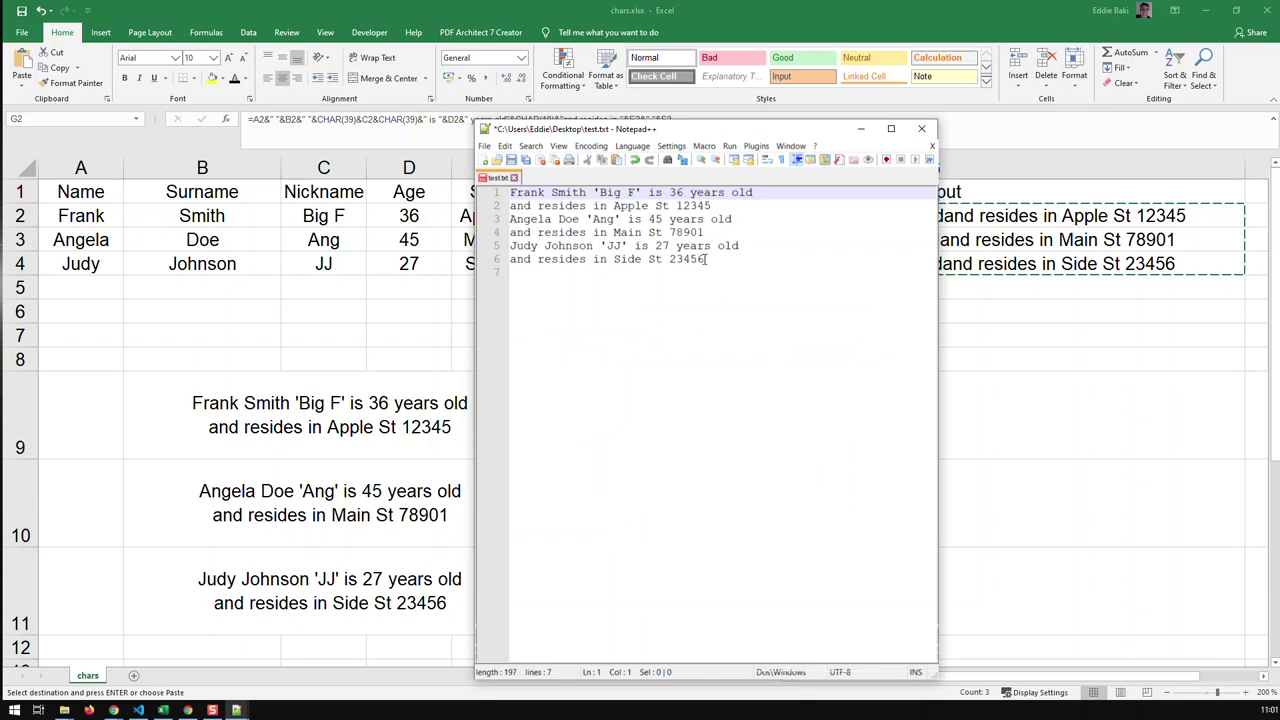
pyautogui.click(921, 128)
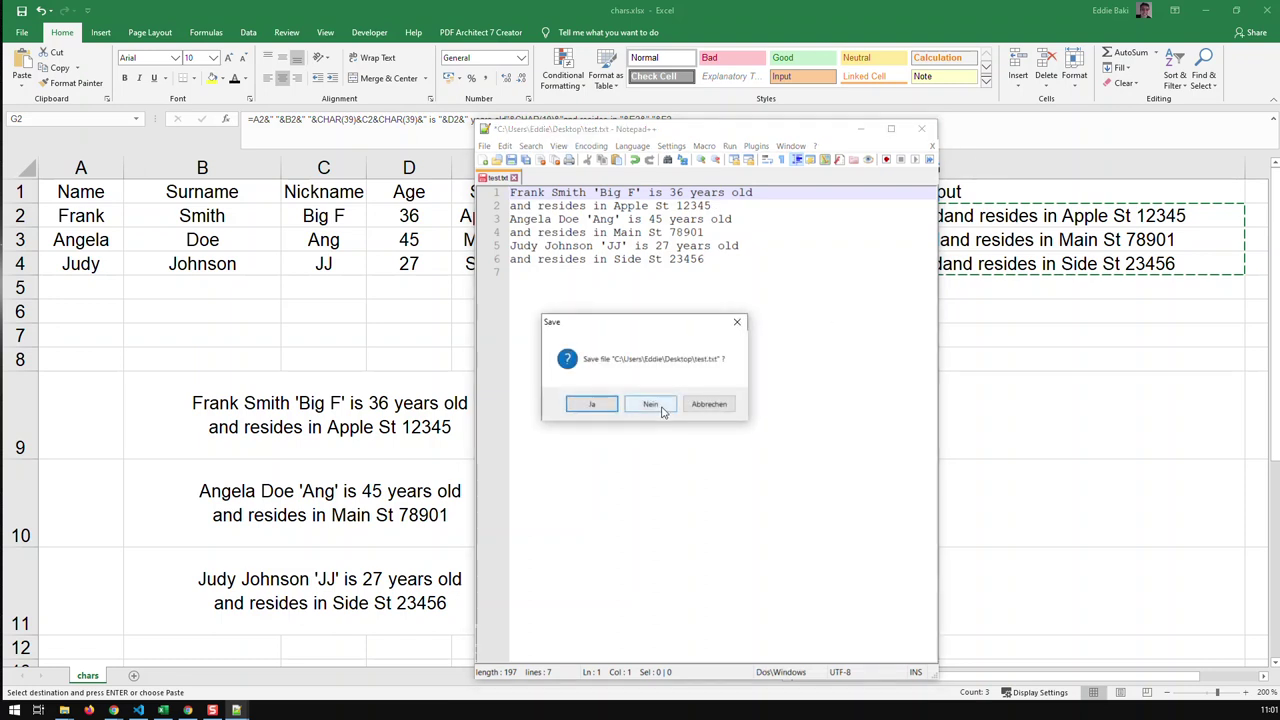
pyautogui.click(710, 408)
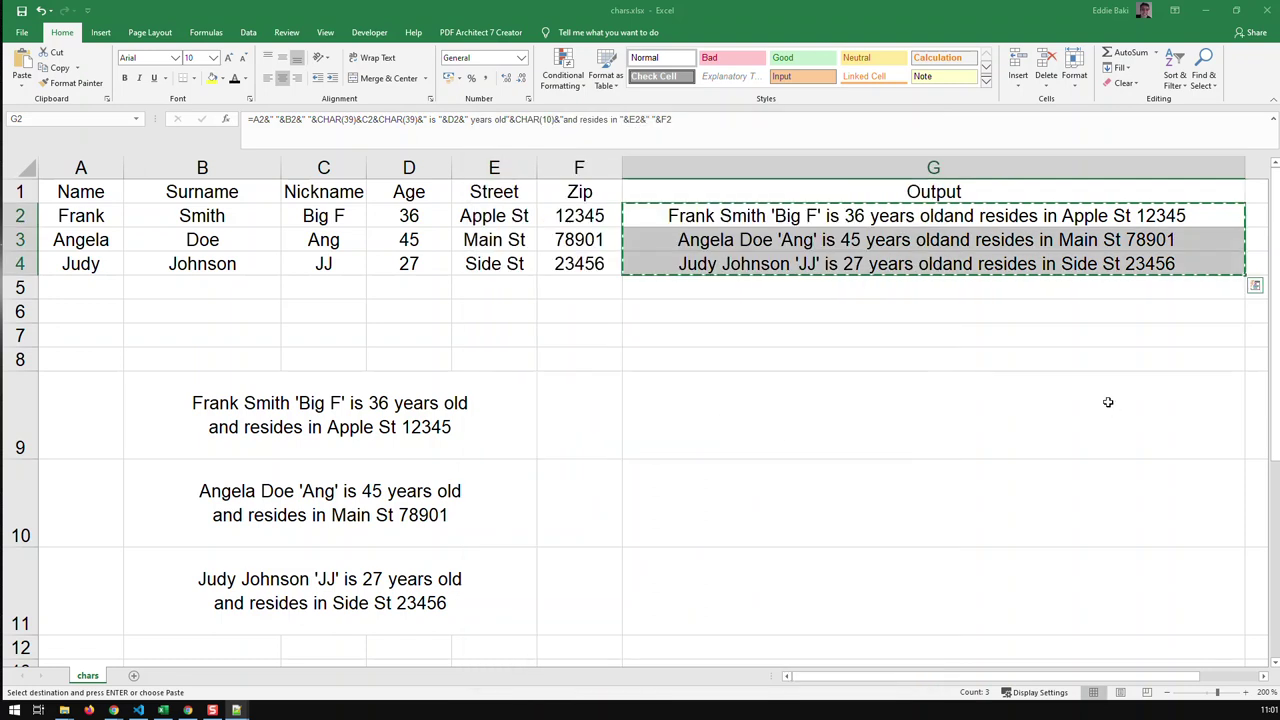
# Step: Back in Excel, append &char(10) to the end of G2's Output formula
pyautogui.click(1108, 403)
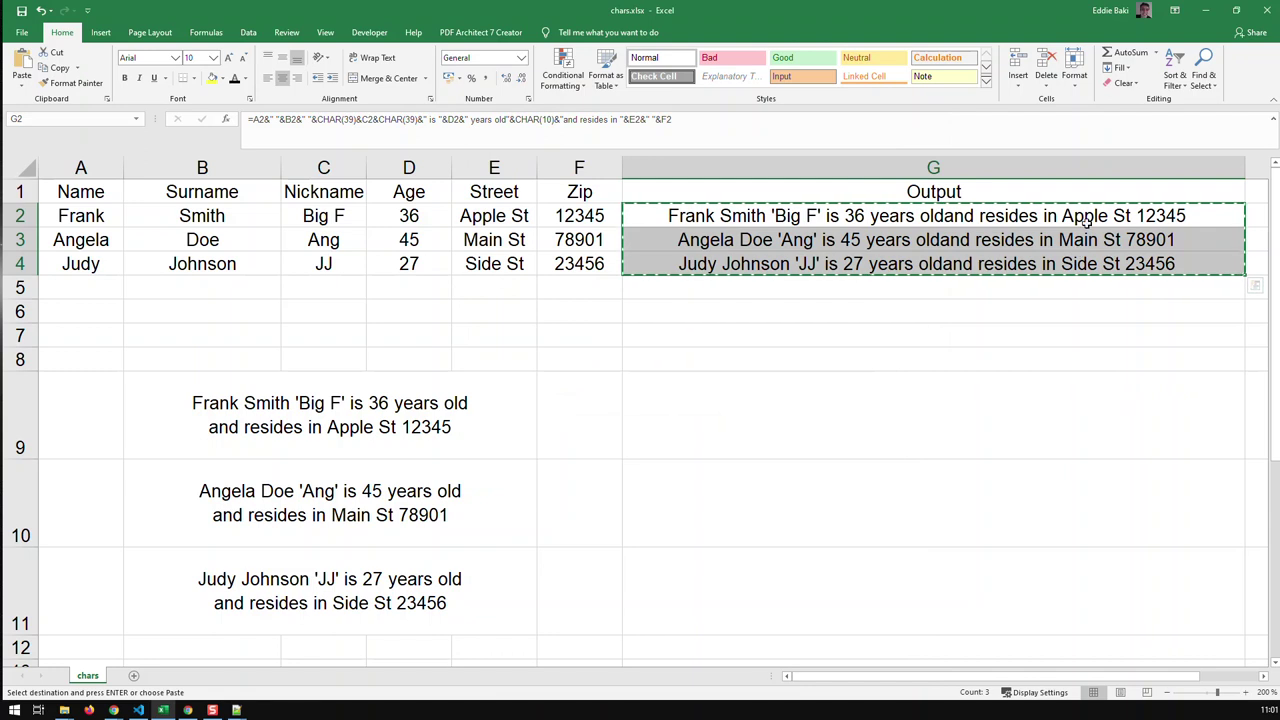
pyautogui.click(697, 119)
pyautogui.write('&char')
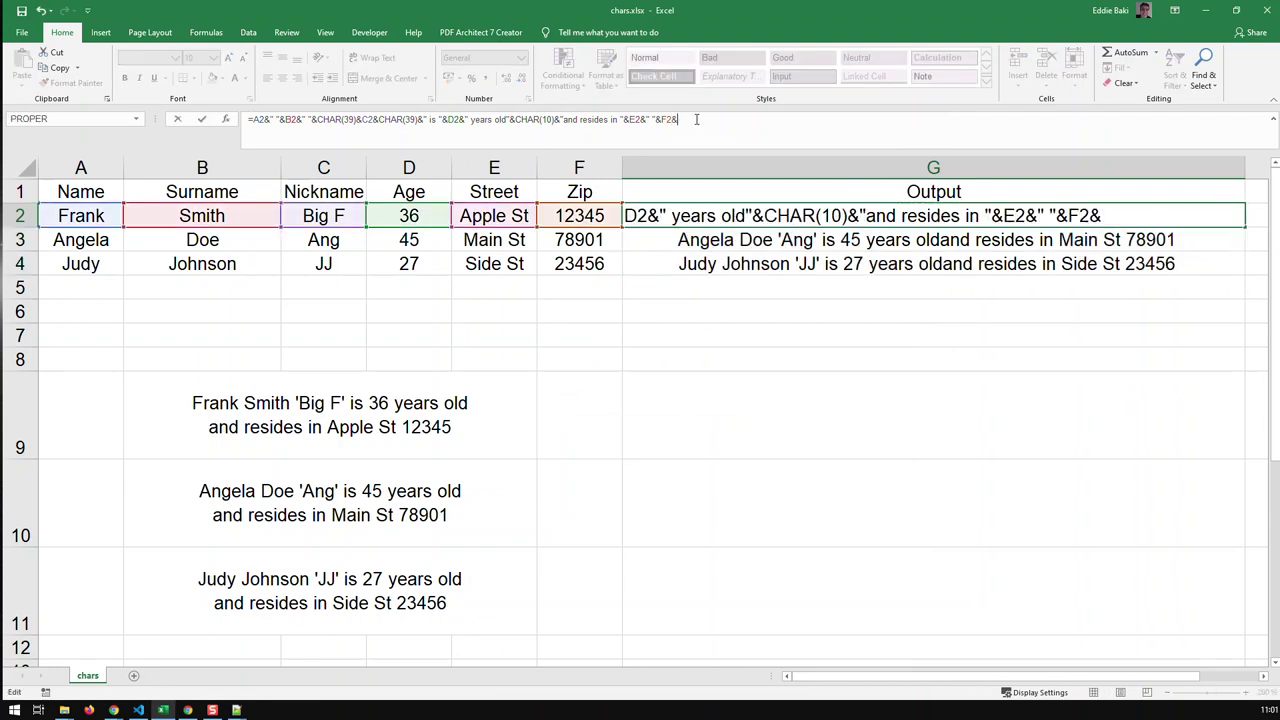
pyautogui.write('(10')
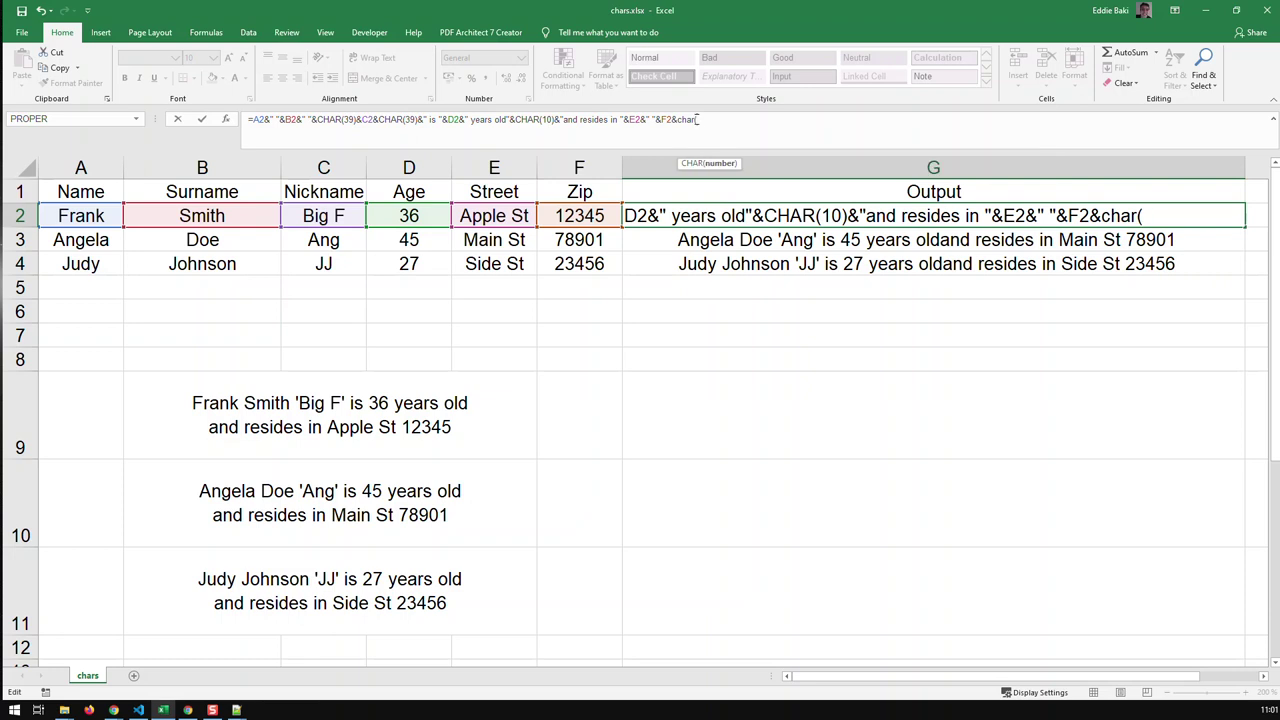
pyautogui.write(')')
pyautogui.press('Return')
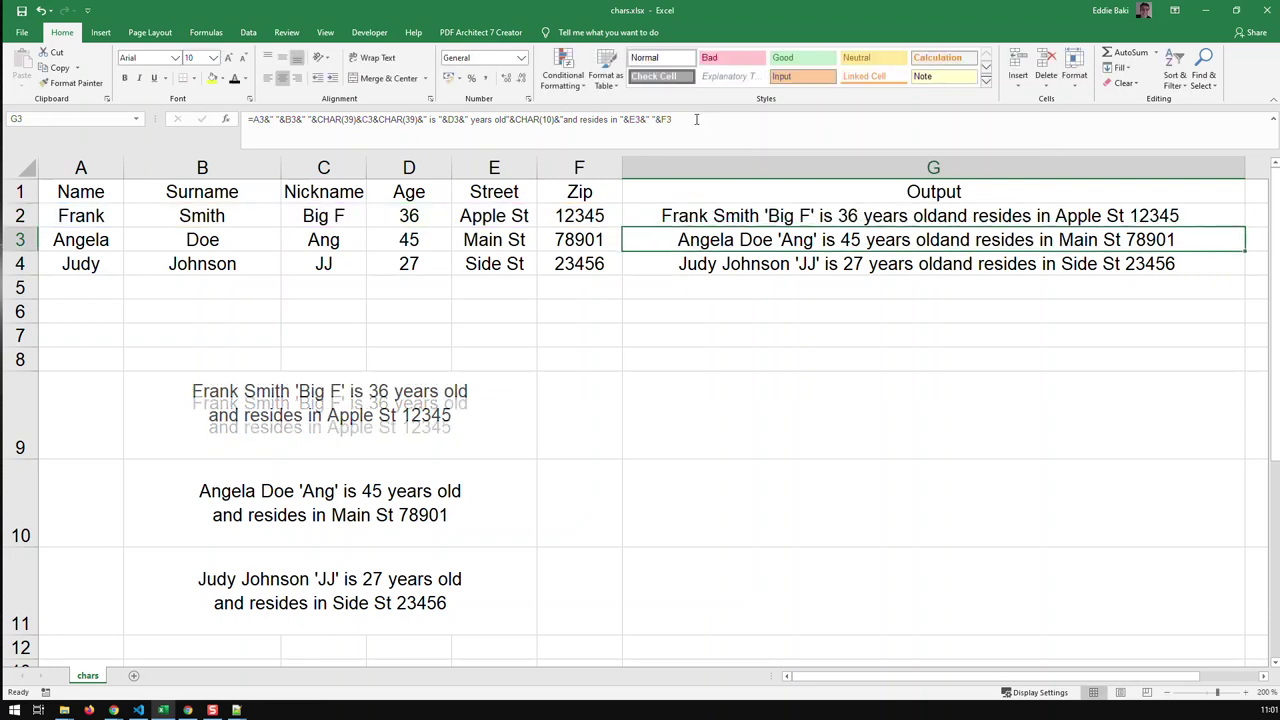
pyautogui.click(1157, 222)
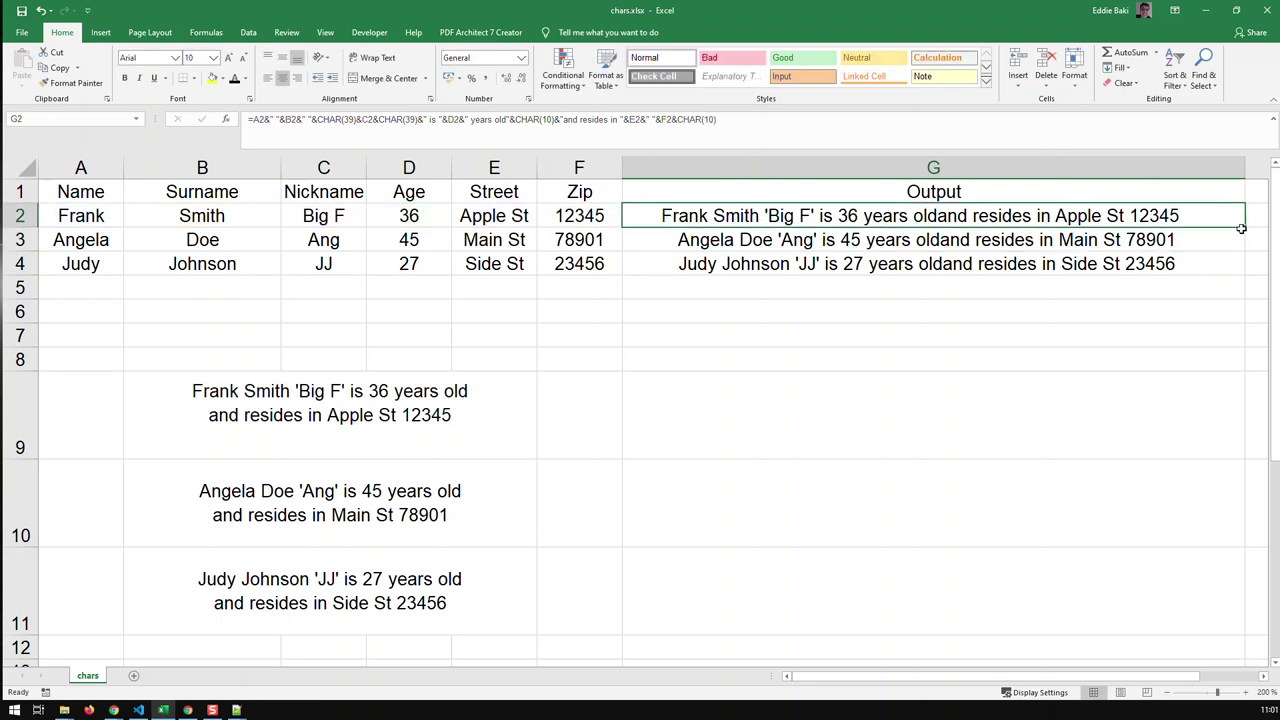
# Step: Fill G2's formula down to G4 and copy the updated sentences in G2:G4
pyautogui.moveTo(1244, 229); pyautogui.dragTo(1245, 276)
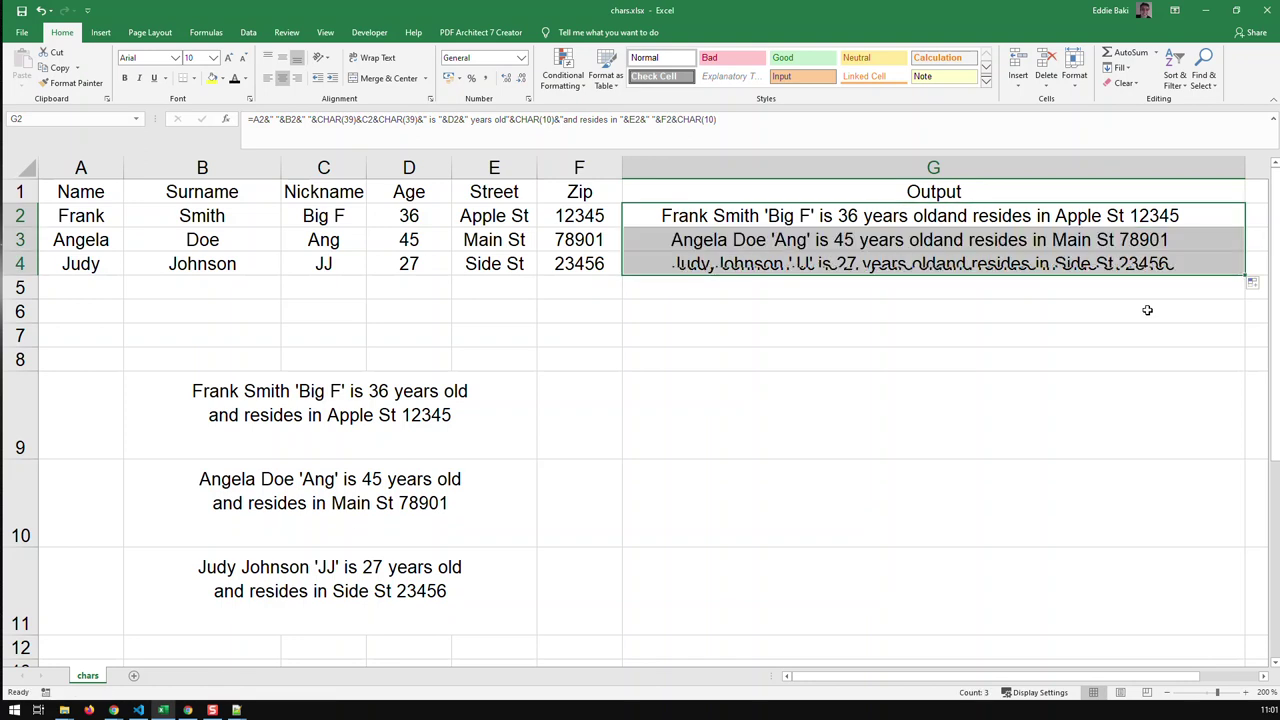
pyautogui.click(1147, 310)
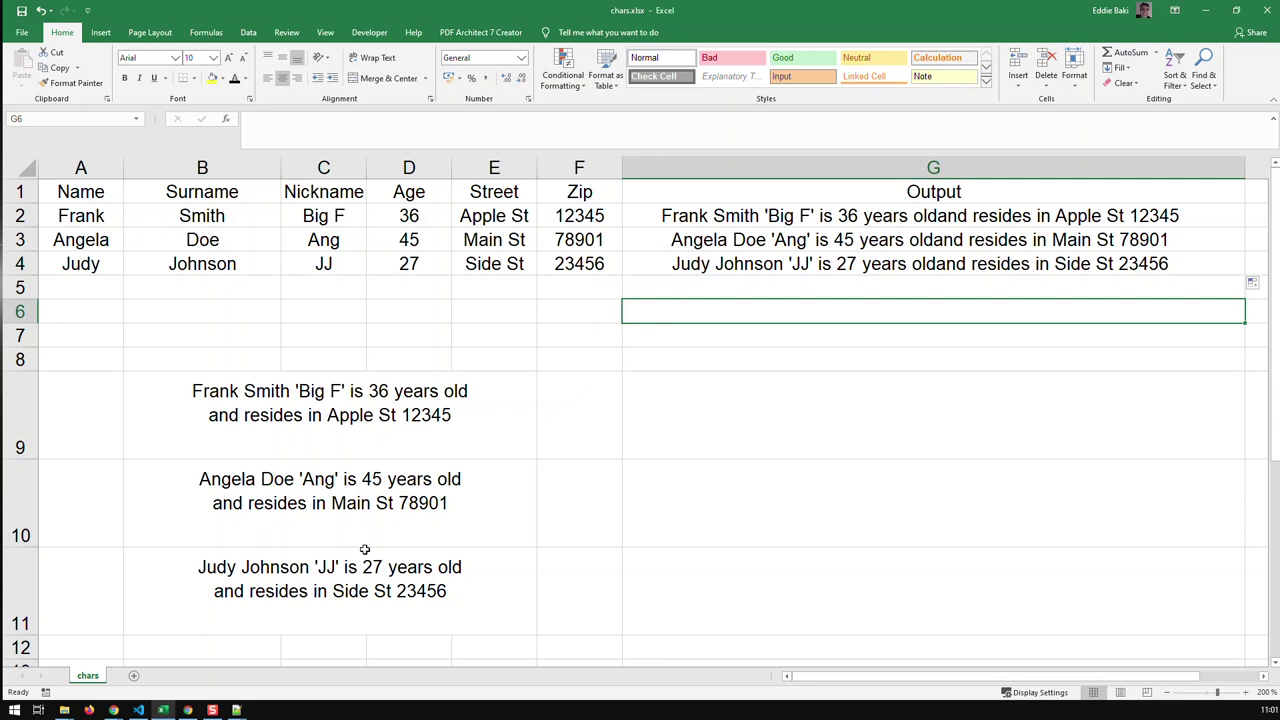
pyautogui.moveTo(691, 219); pyautogui.dragTo(686, 253)
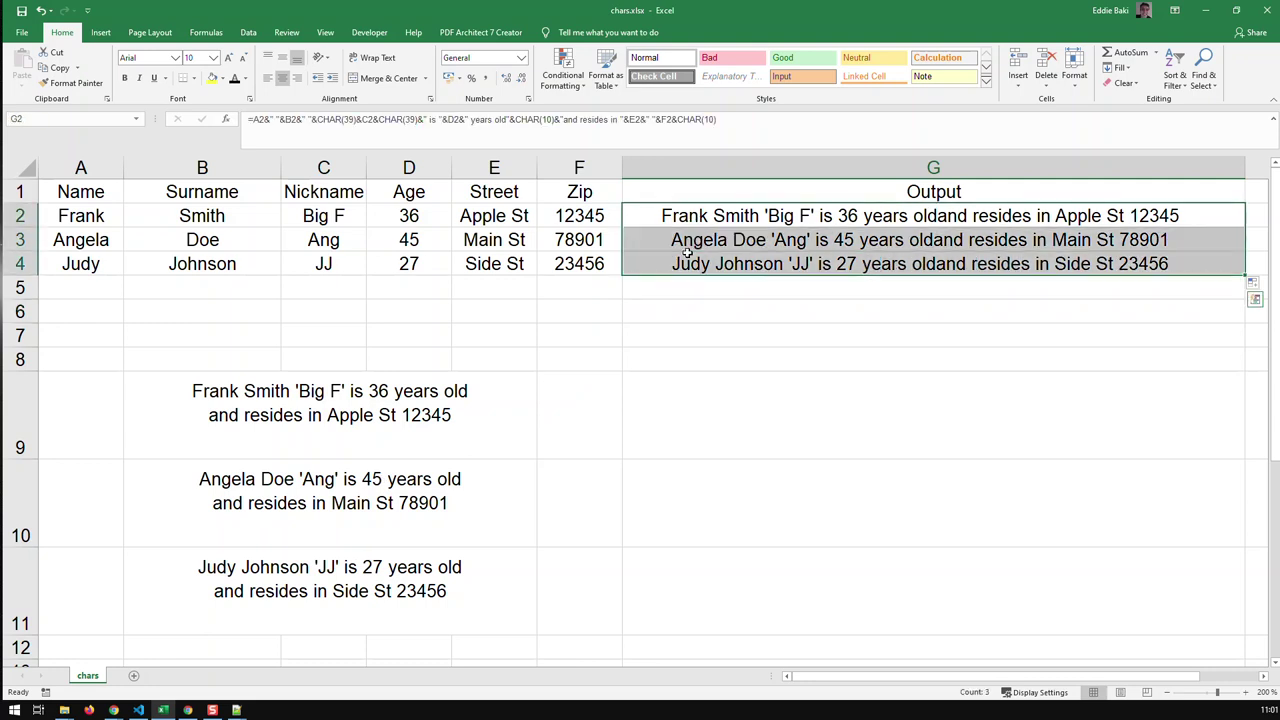
pyautogui.hotkey('ctrl', 'c')
# Step: Replace all of test.txt's text with the newly copied sentences in Notepad++
pyautogui.moveTo(237, 711)
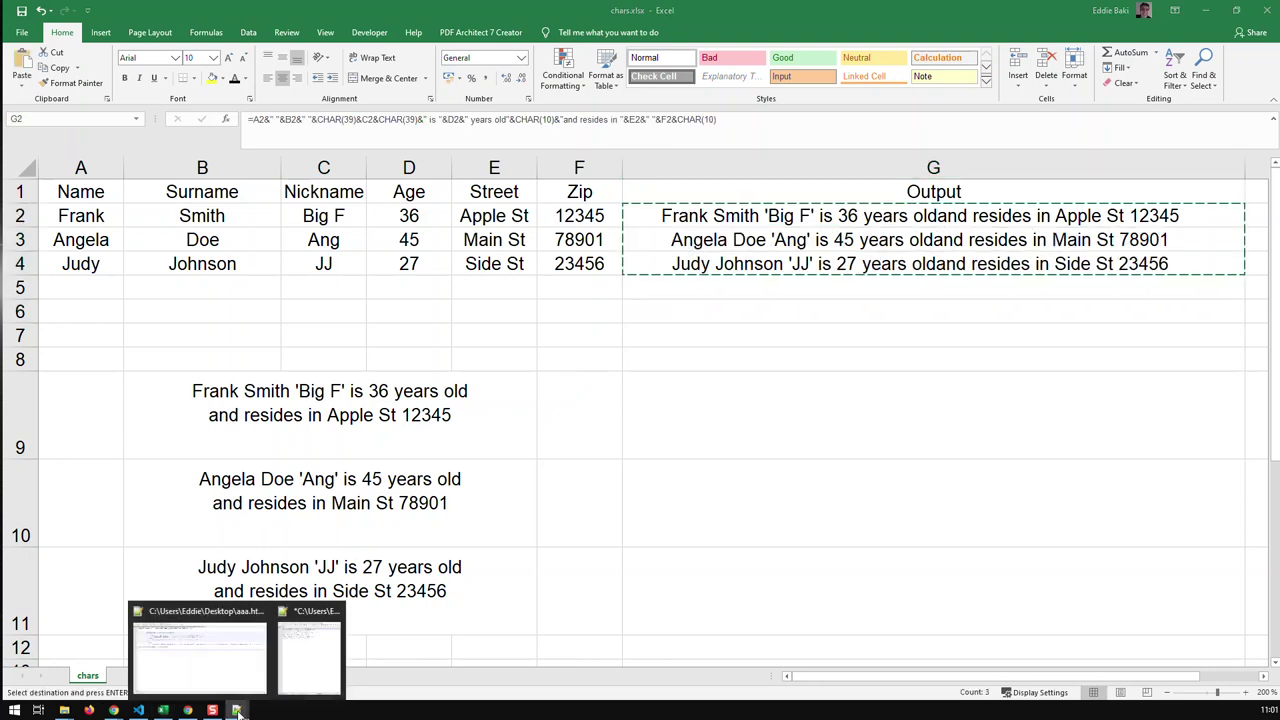
pyautogui.click(310, 652)
pyautogui.click(660, 274)
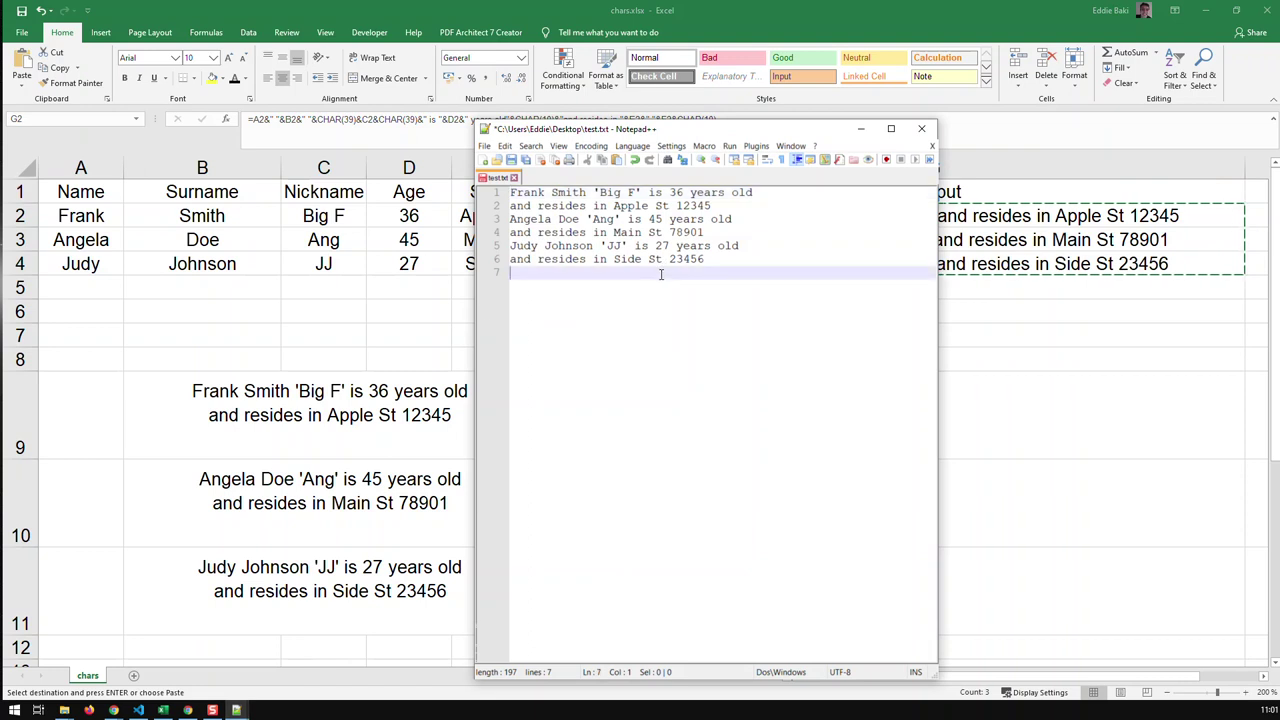
pyautogui.hotkey('ctrl', 'a')
pyautogui.hotkey('ctrl', 'v')
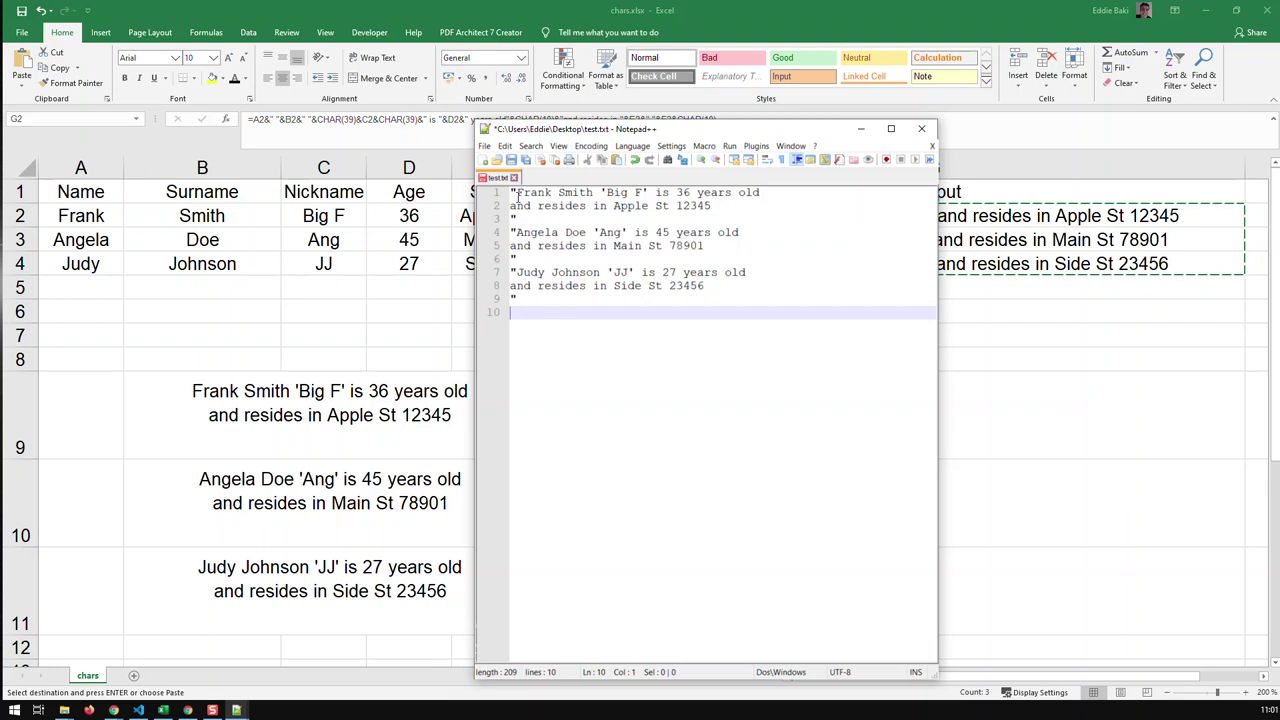
# Step: Remove every quotation mark from the pasted text using Replace All with an empty replacement
pyautogui.click(515, 193)
pyautogui.moveTo(515, 193); pyautogui.dragTo(500, 197)
pyautogui.hotkey('ctrl', 'f')
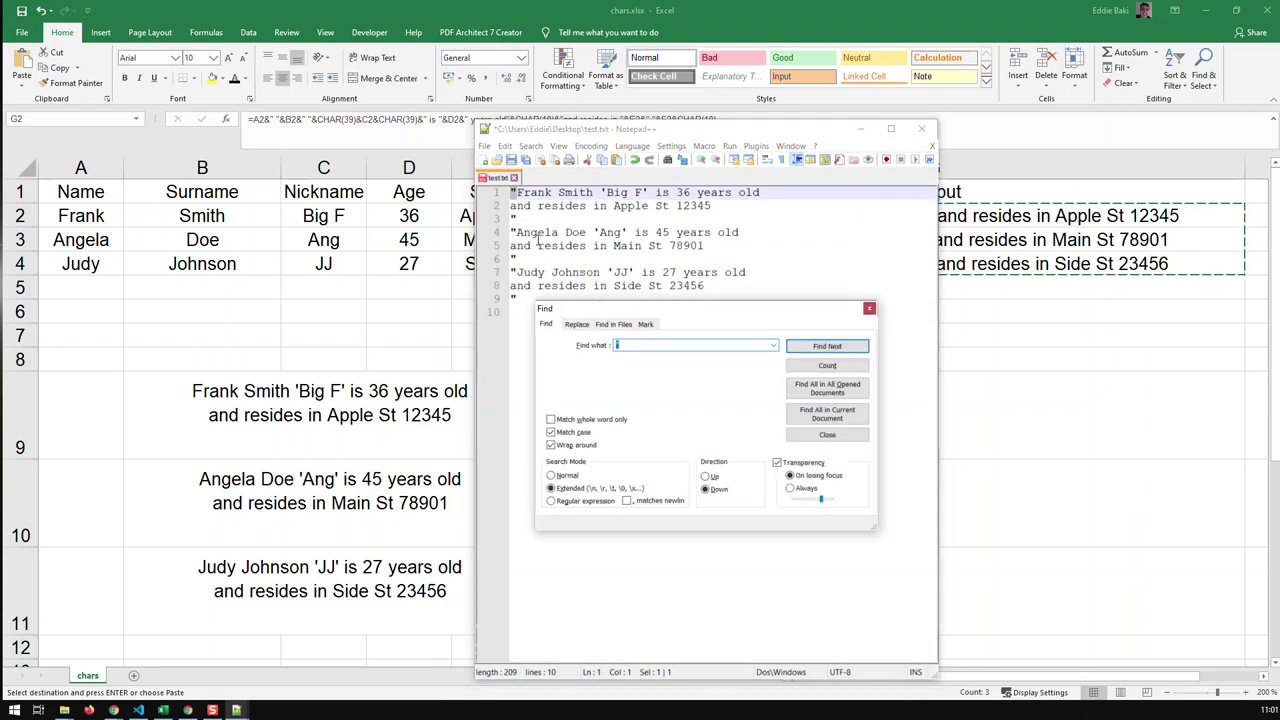
pyautogui.click(576, 325)
pyautogui.click(639, 364)
pyautogui.click(826, 385)
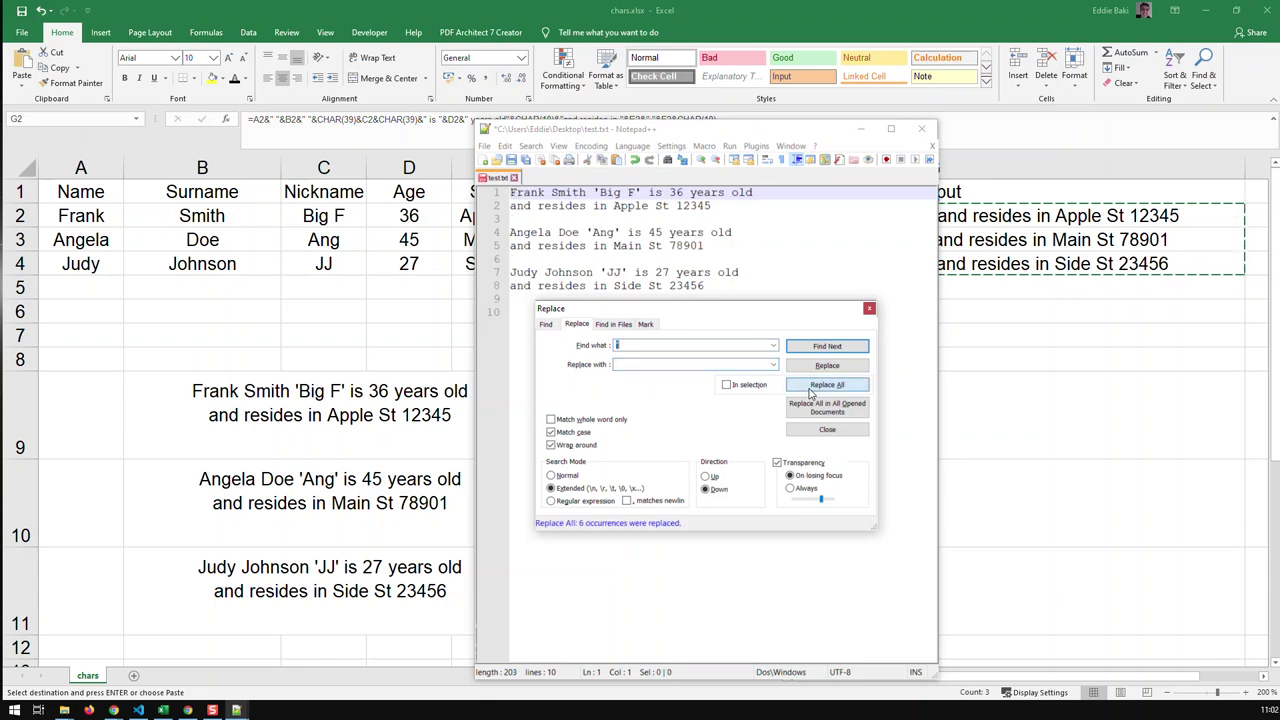
pyautogui.click(869, 308)
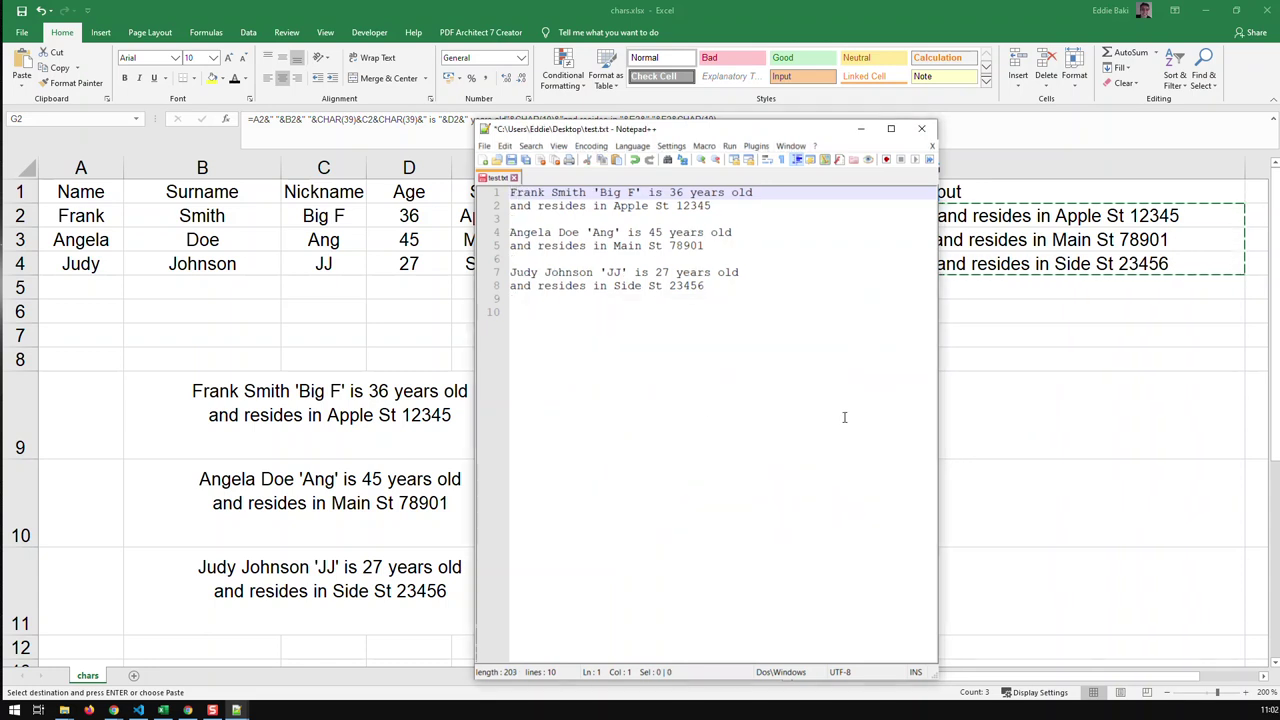
pyautogui.hotkey('alt', 'Tab')
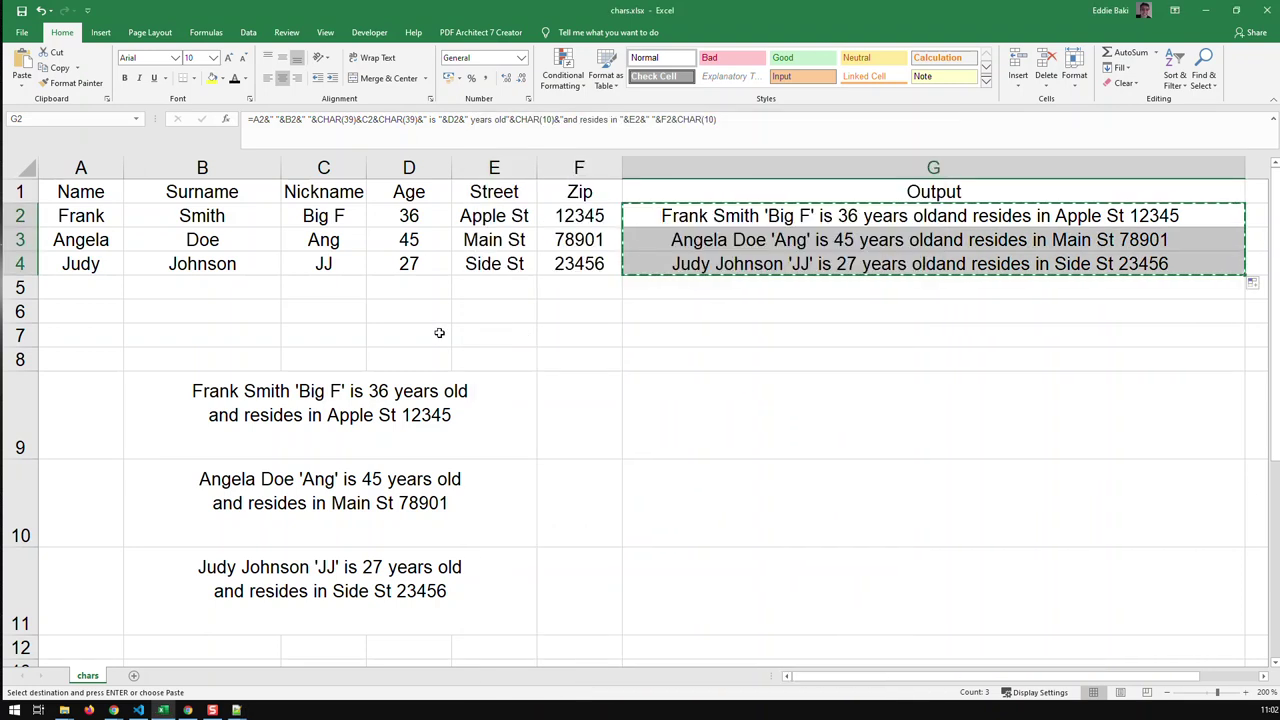